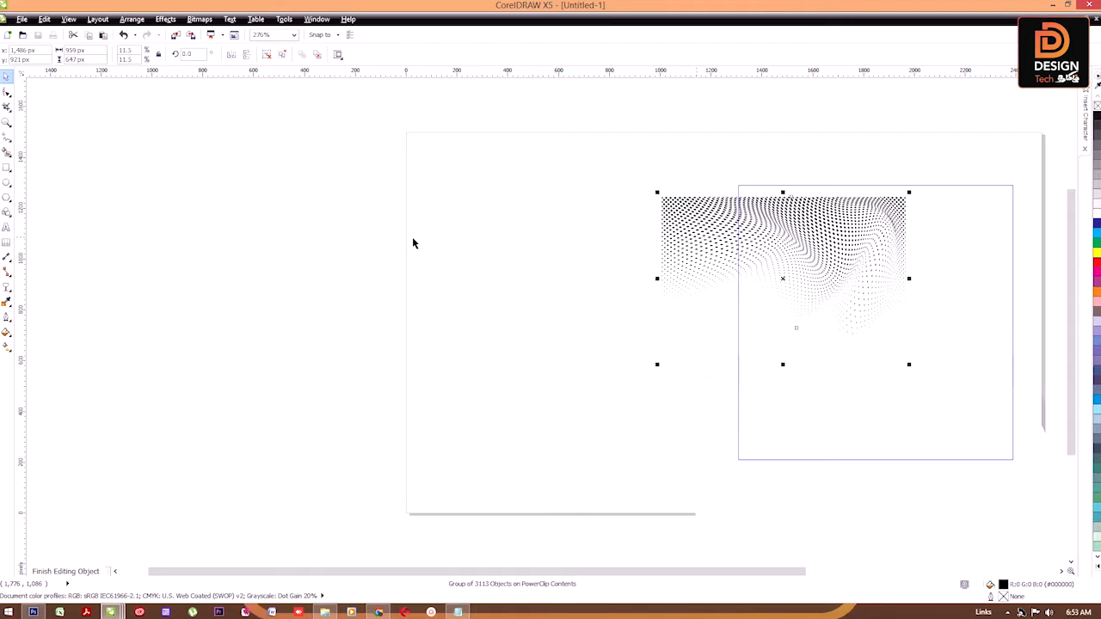
Enlarge the halftone dot pattern inside the PowerClip to about 1,836 × 1,237 px and place it across the frame's upper half.
scroll(413, 241, down, 2)
drag(653, 212, 715, 172)
mouse_move(688, 233)
mouse_down()
mouse_move(686, 247)
mouse_move(690, 237)
mouse_up()
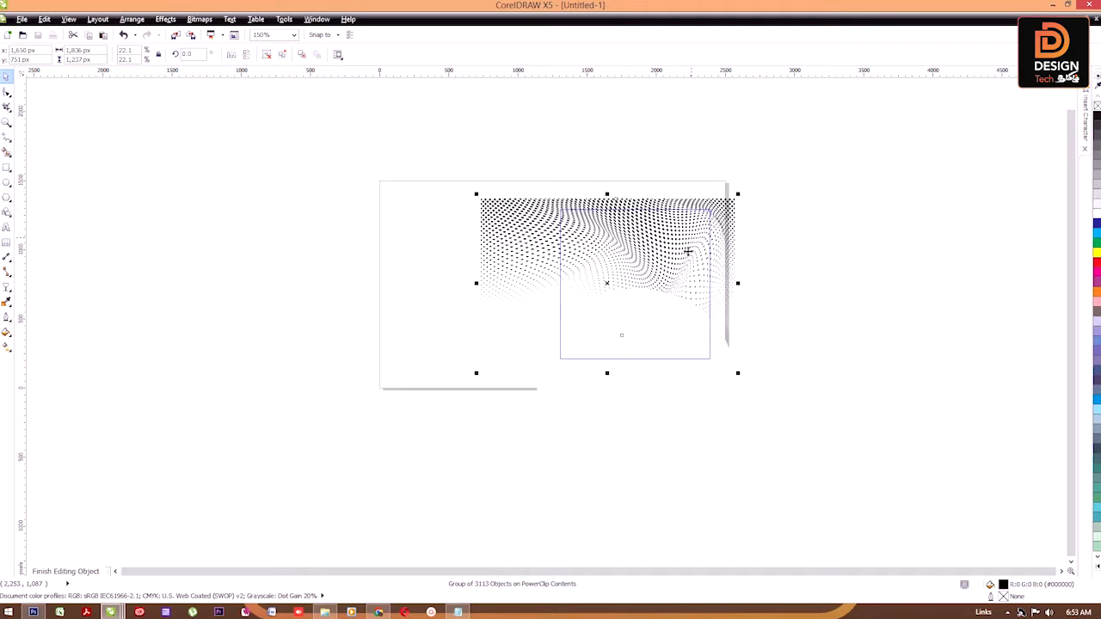
click(817, 320)
ctrl+click(654, 258)
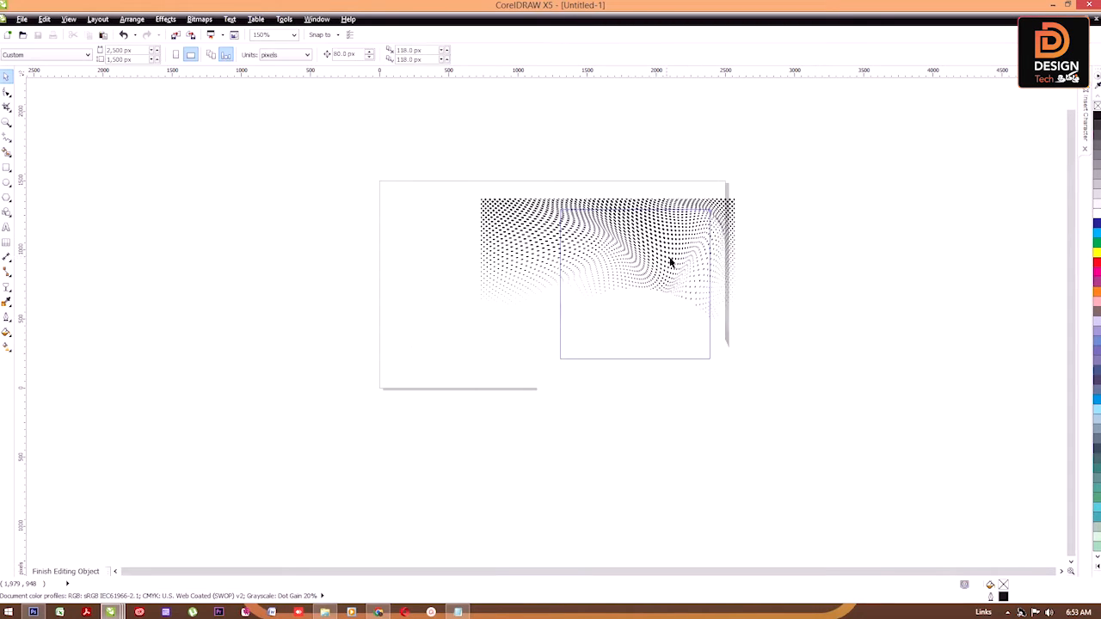
click(670, 263)
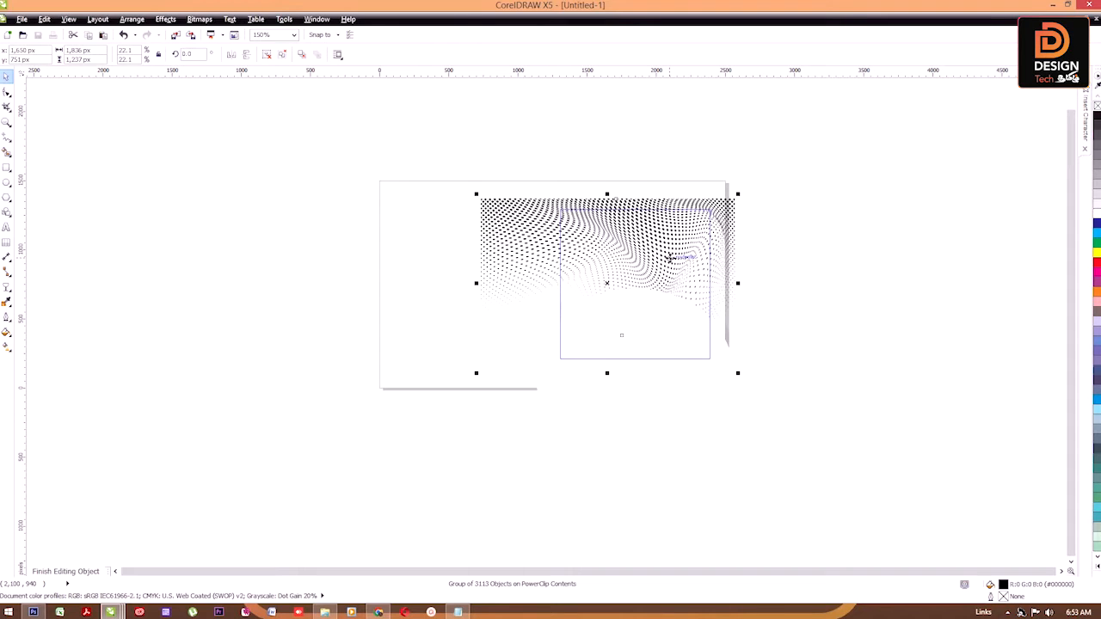
drag(821, 245, 390, 469)
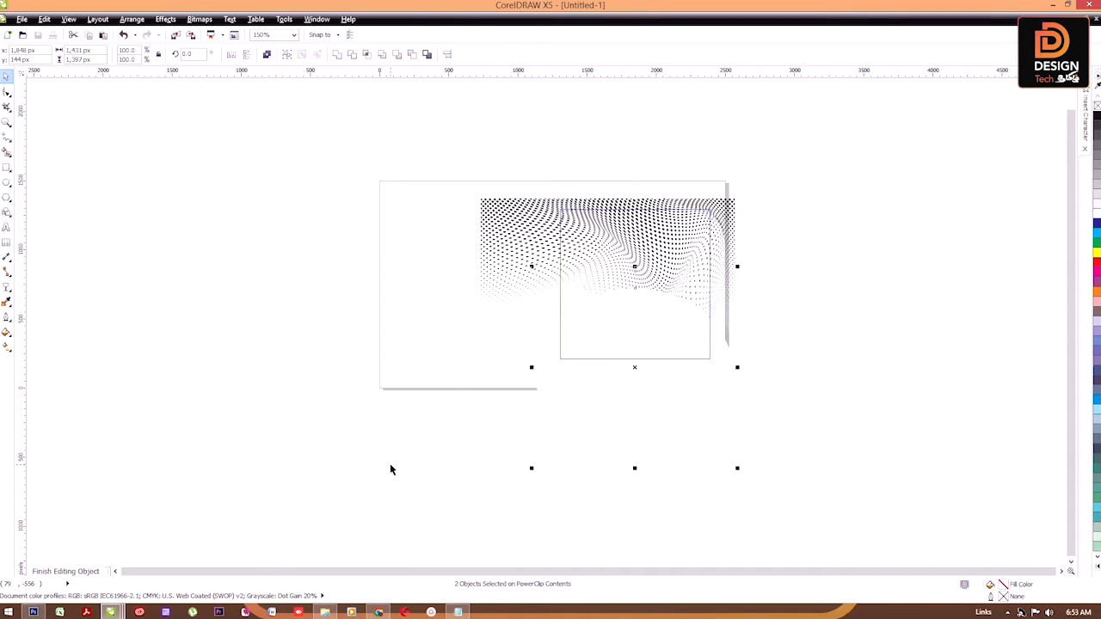
click(972, 344)
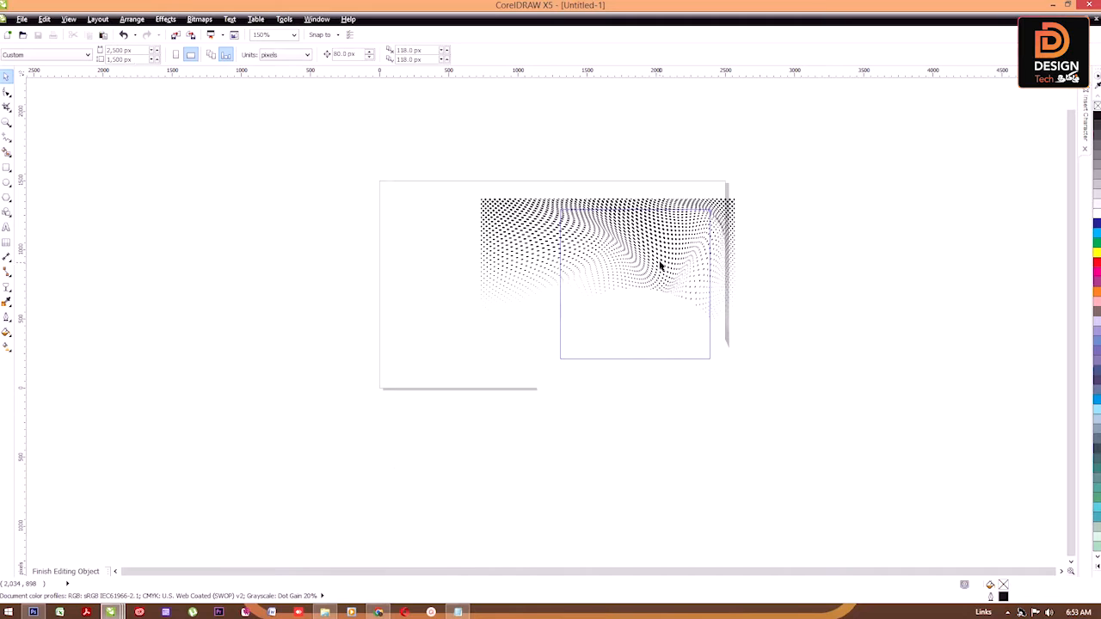
Try repositioning the halftone pattern within the PowerClip contents, undoing each move.
drag(650, 261, 524, 235)
key(ctrl+z)
drag(674, 309, 673, 351)
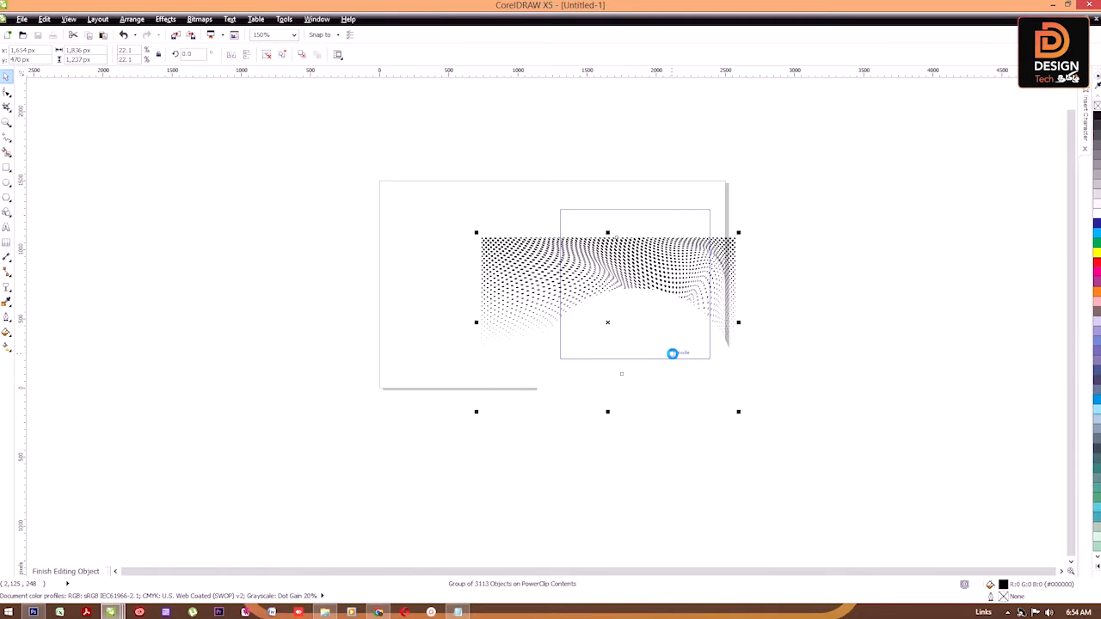
key(ctrl+z)
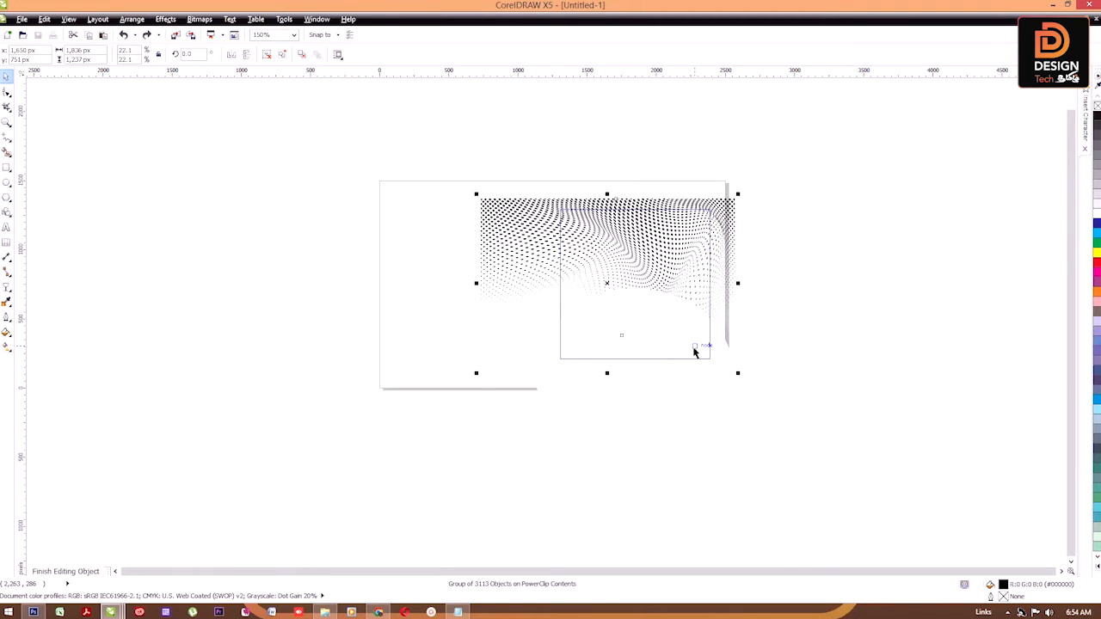
click(474, 384)
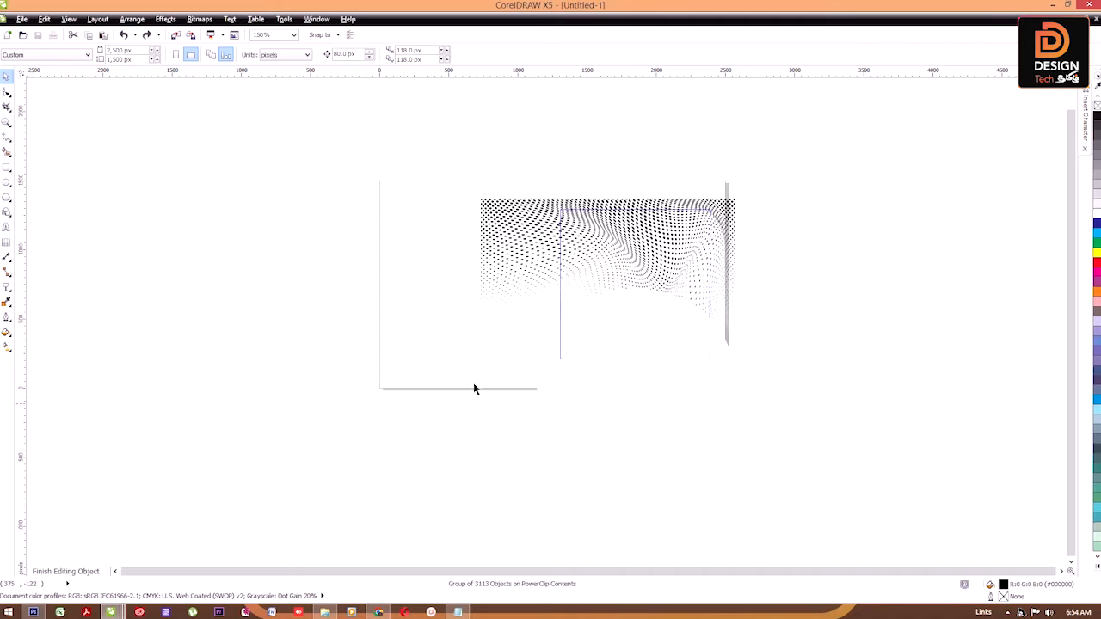
Inspect the lens ellipse over the halftone pattern up close and try shifting it within the PowerClip contents.
click(542, 334)
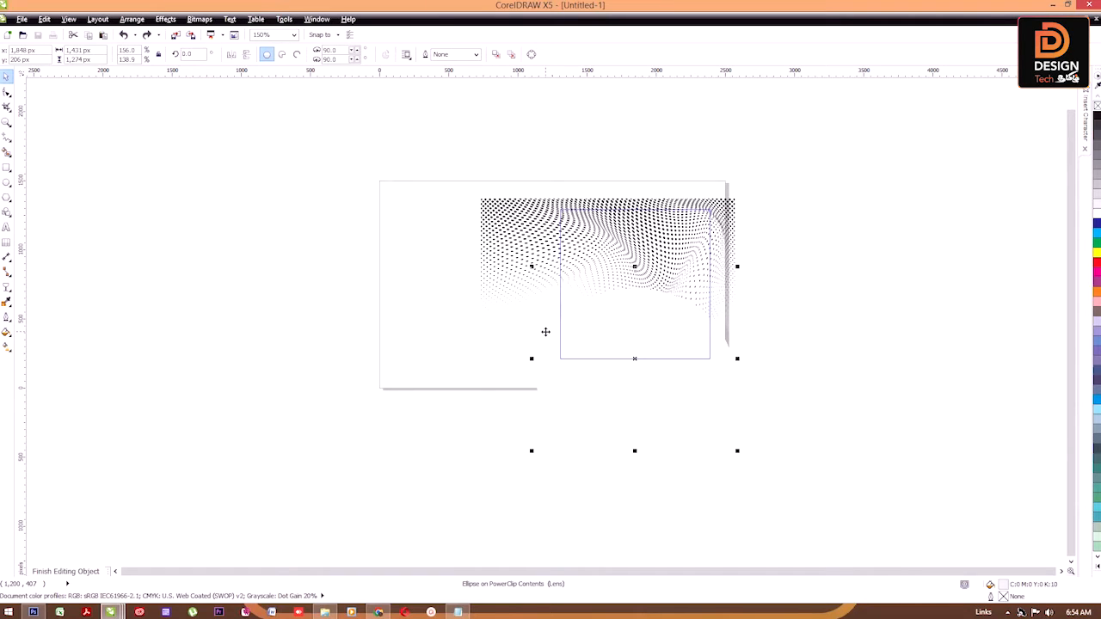
click(808, 286)
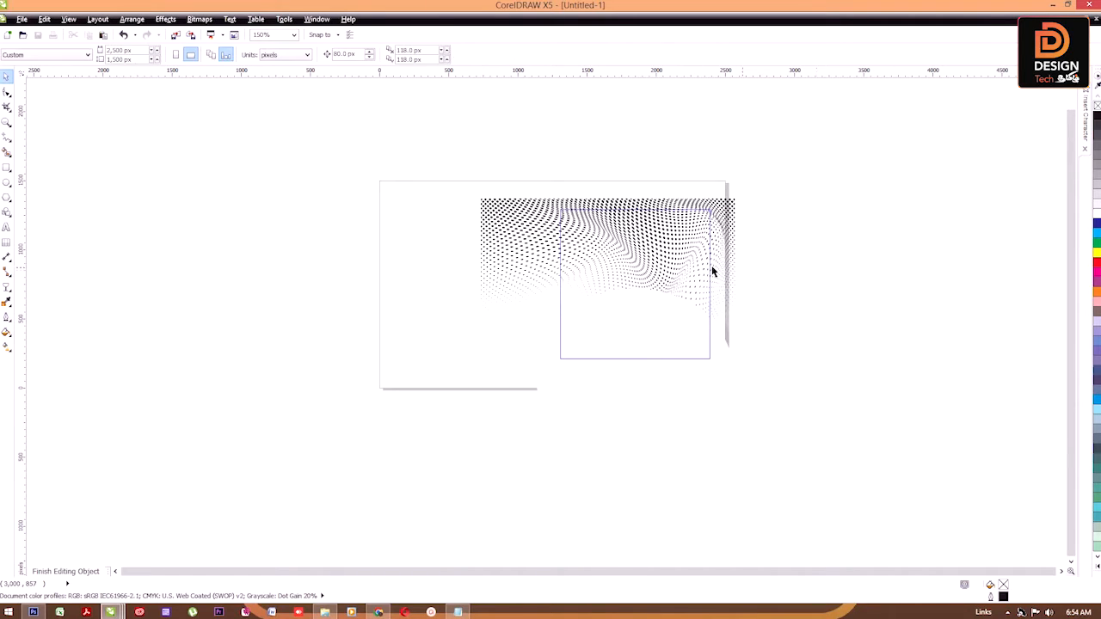
click(637, 274)
key(shift+F2)
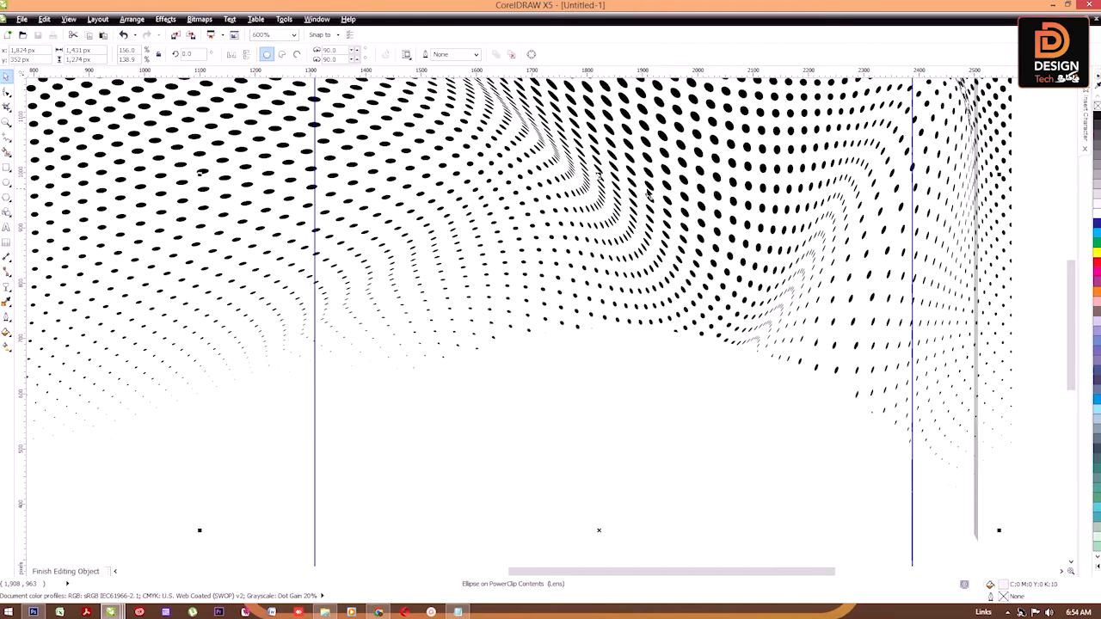
drag(648, 195, 663, 275)
scroll(354, 410, down, 5)
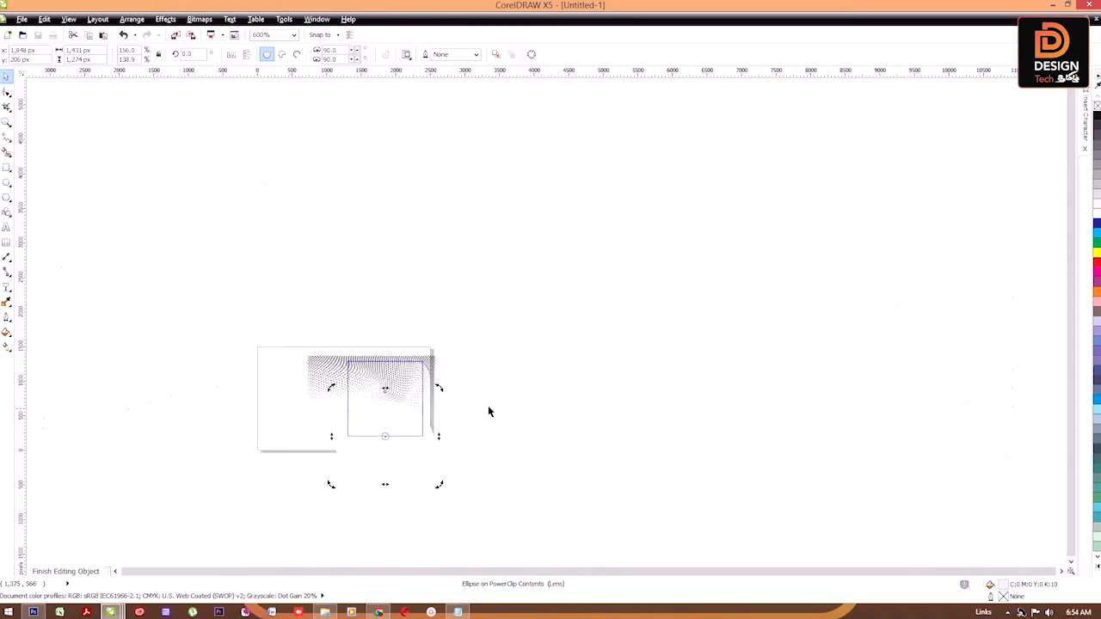
key(Escape)
scroll(311, 431, up, 2)
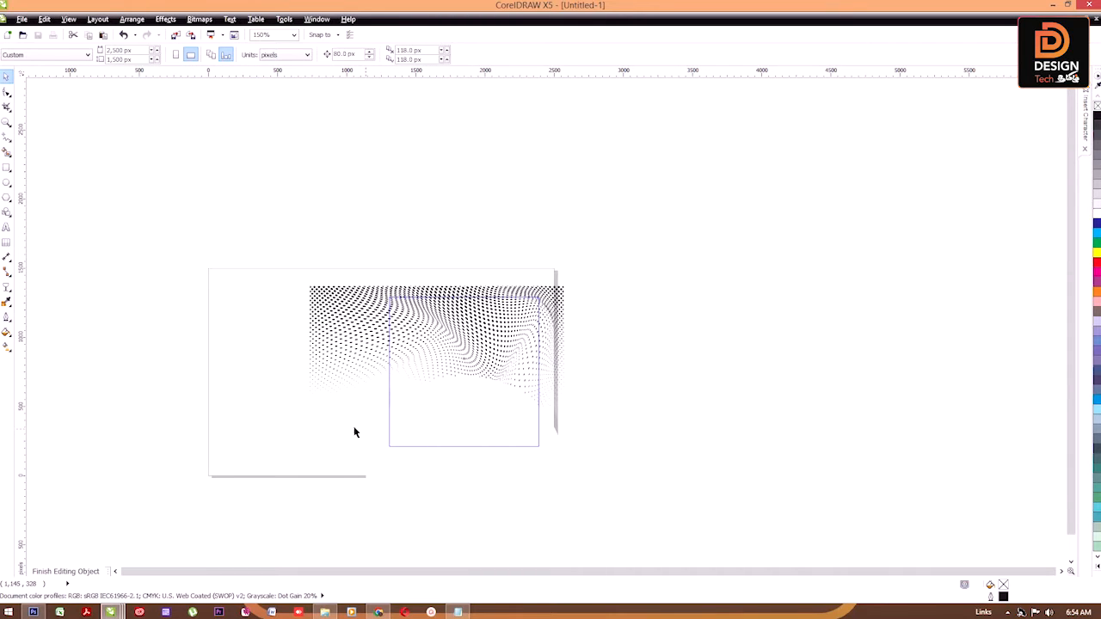
Try moving the lens ellipse and the halftone pattern separately, undoing both moves.
click(327, 422)
drag(432, 375, 505, 364)
scroll(401, 382, up, 2)
key(ctrl+z)
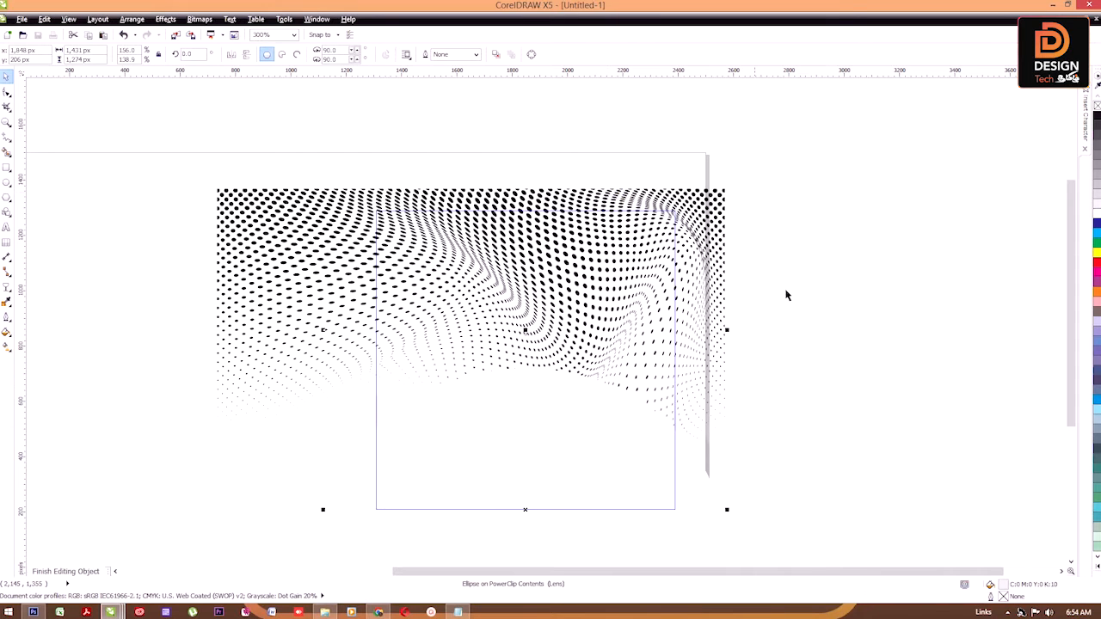
click(786, 293)
drag(629, 308, 673, 209)
key(ctrl+z)
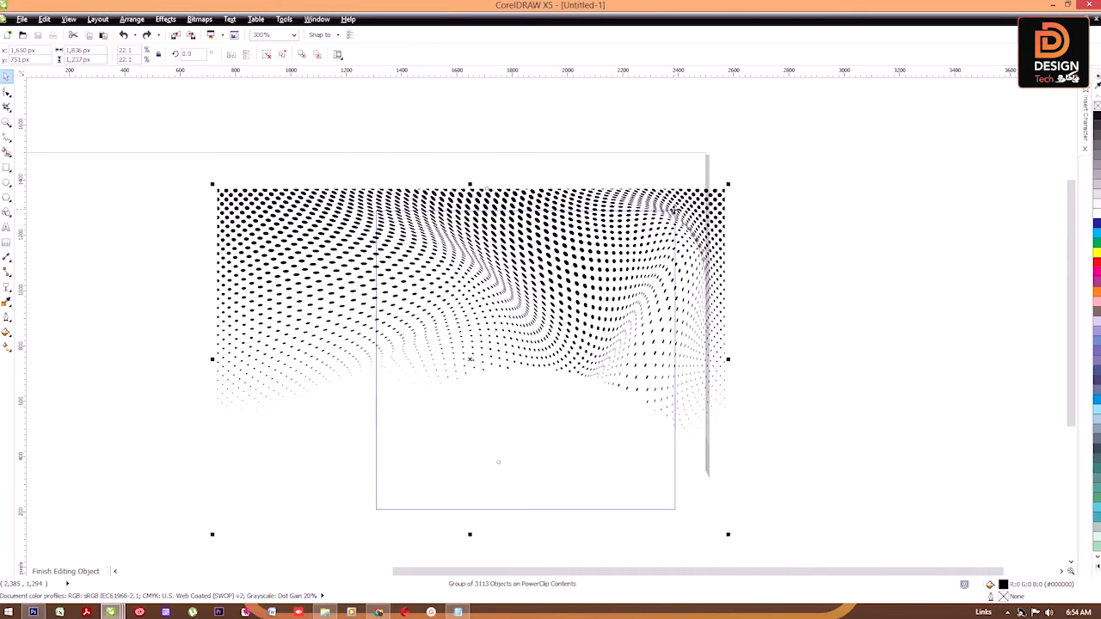
Fill the halftone pattern with 10% black (C:0 M:0 Y:0 K:10) and leave PowerClip editing.
scroll(454, 397, up, 4)
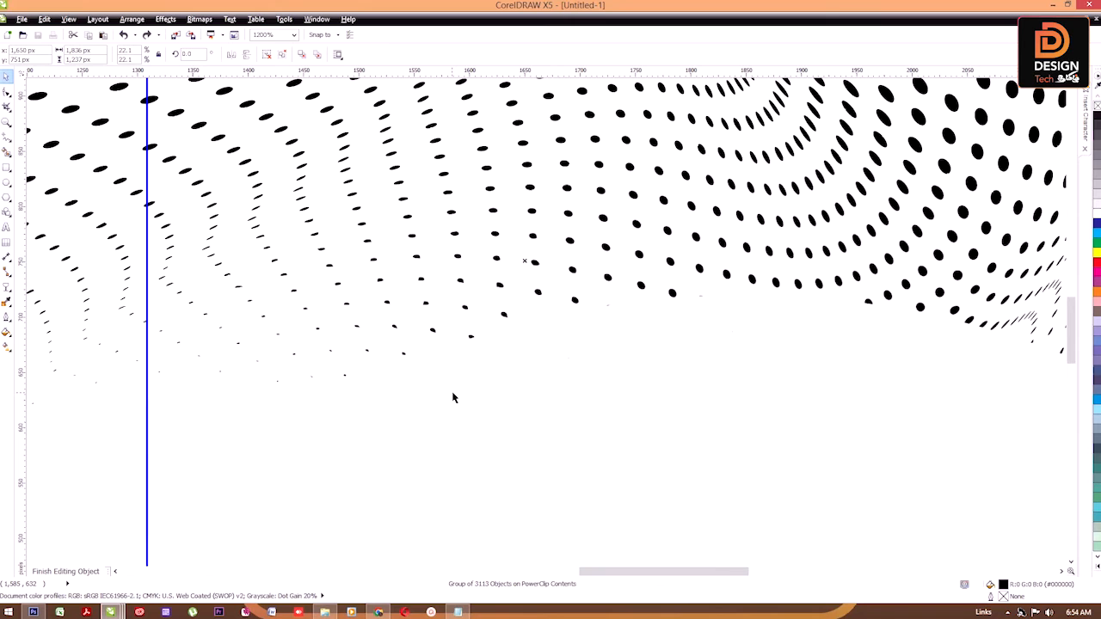
scroll(453, 397, down, 6)
click(655, 386)
scroll(655, 386, up, 2)
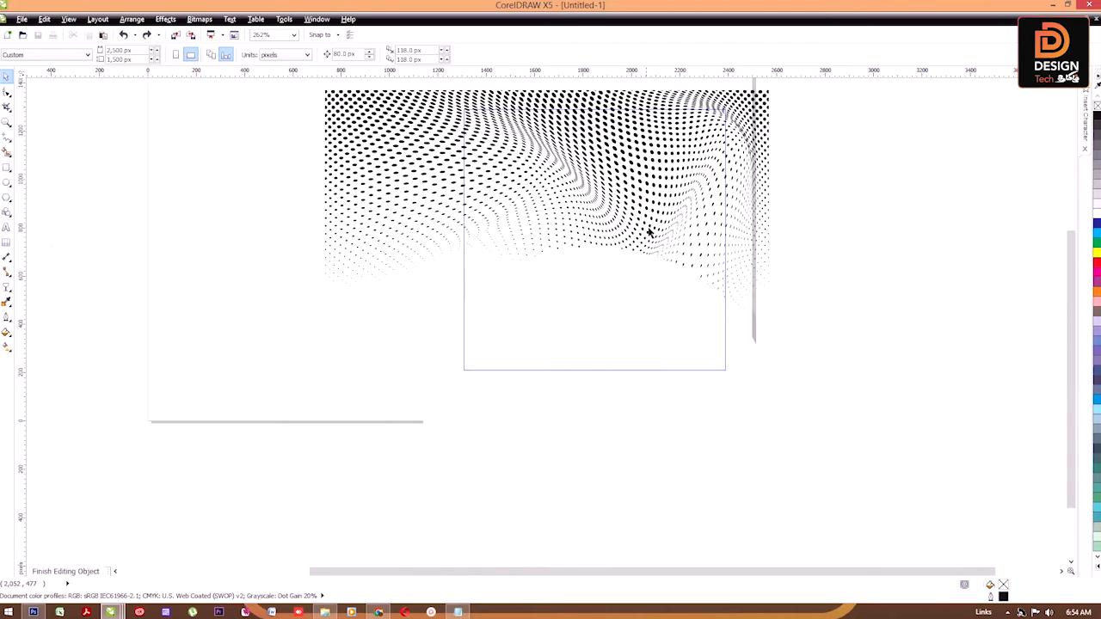
click(651, 222)
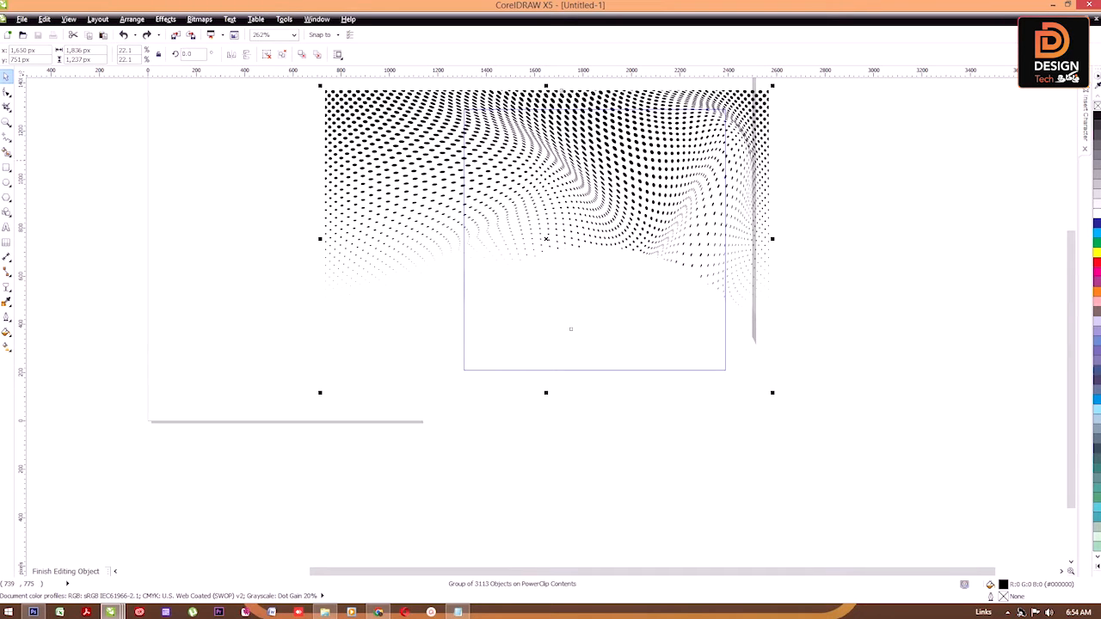
click(1095, 203)
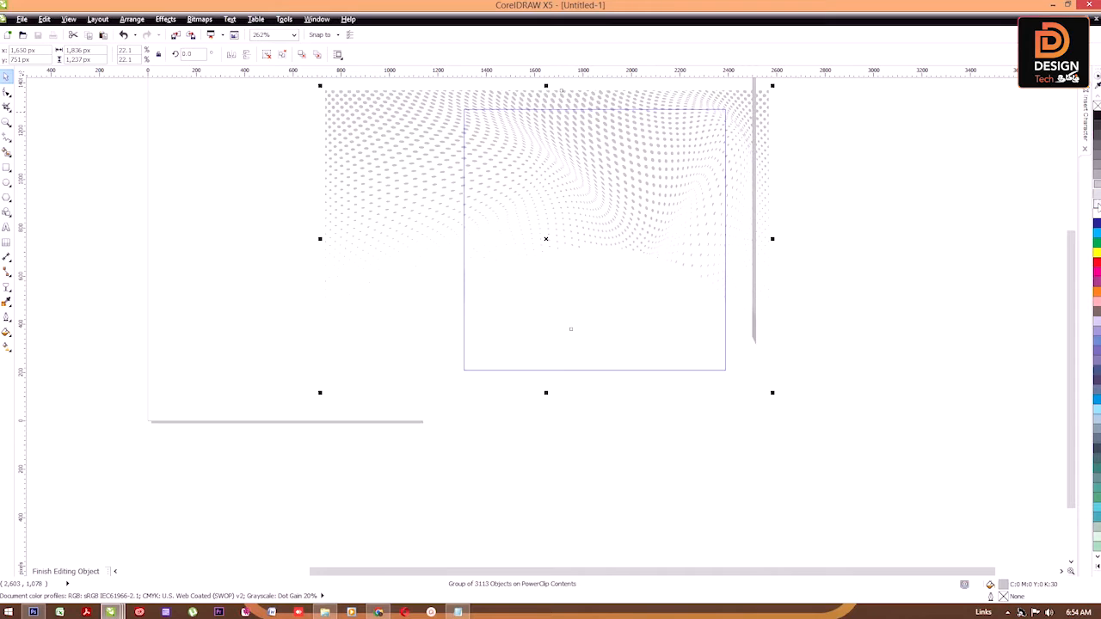
click(1096, 205)
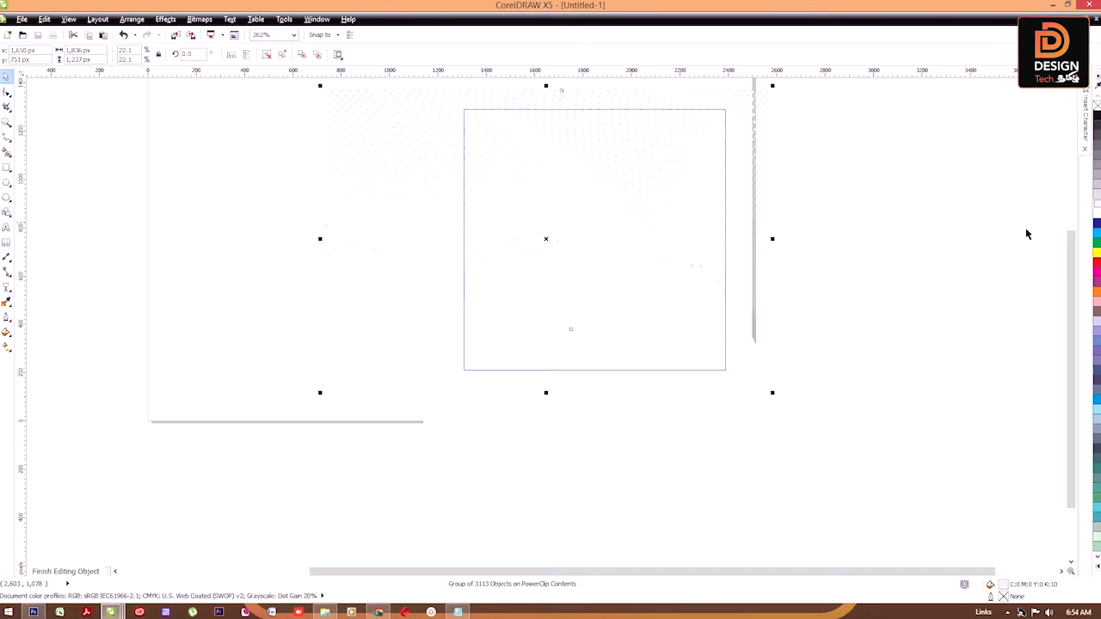
click(935, 262)
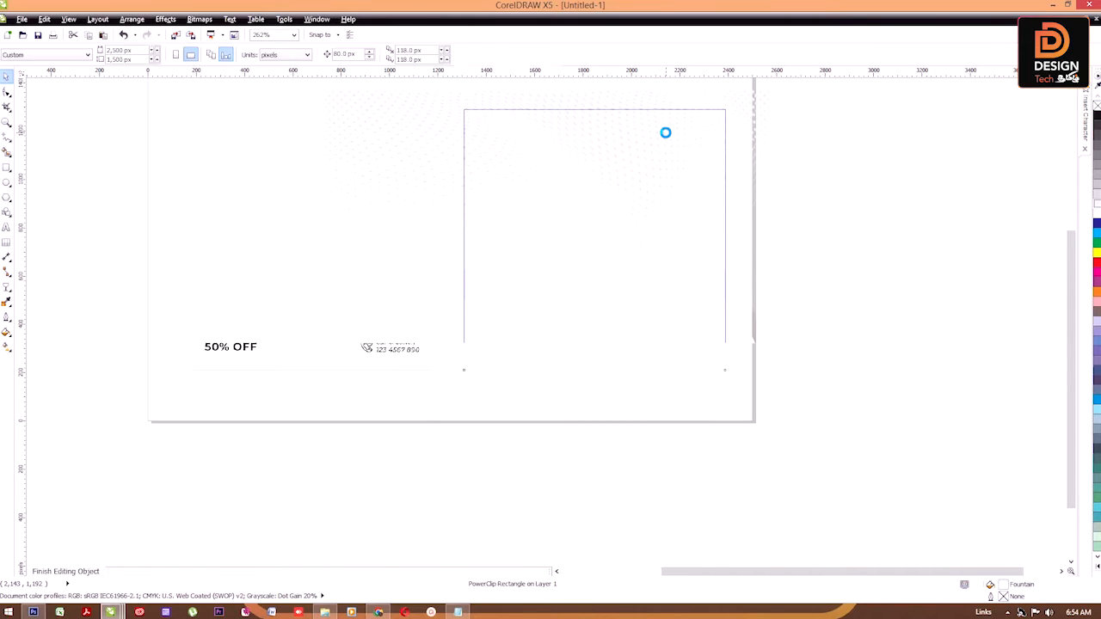
Edit the PowerClip contents again to enlarge the halftone pattern to about 3,294 × 2,220 px and recentre it over the frame, finishing the edit.
click(671, 167)
scroll(762, 250, down, 2)
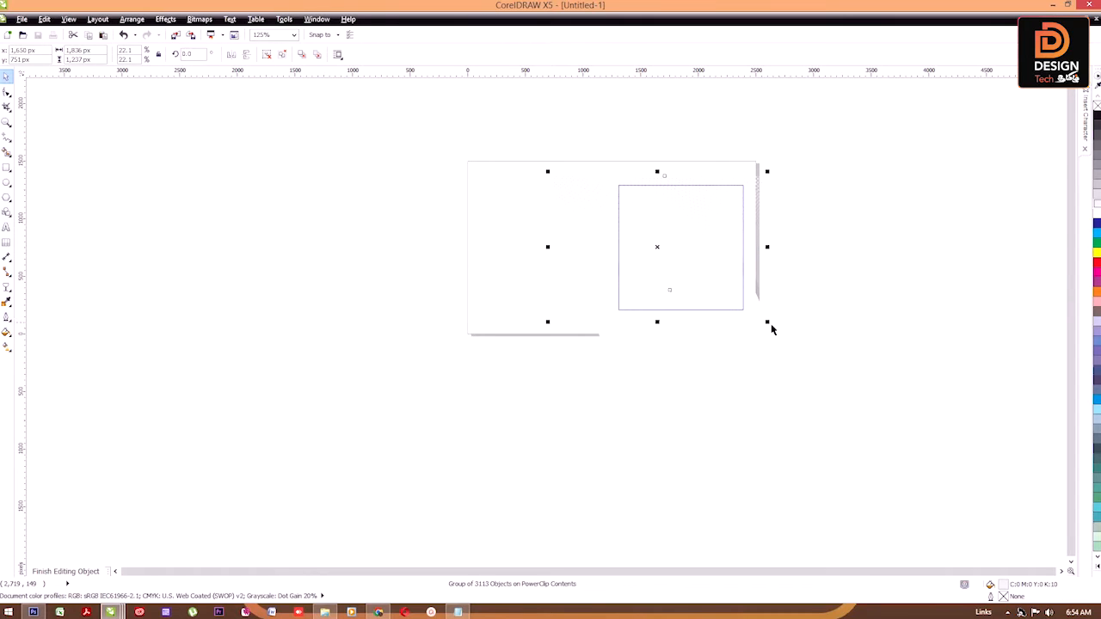
drag(767, 323, 747, 208)
scroll(659, 201, up, 1)
drag(677, 206, 827, 167)
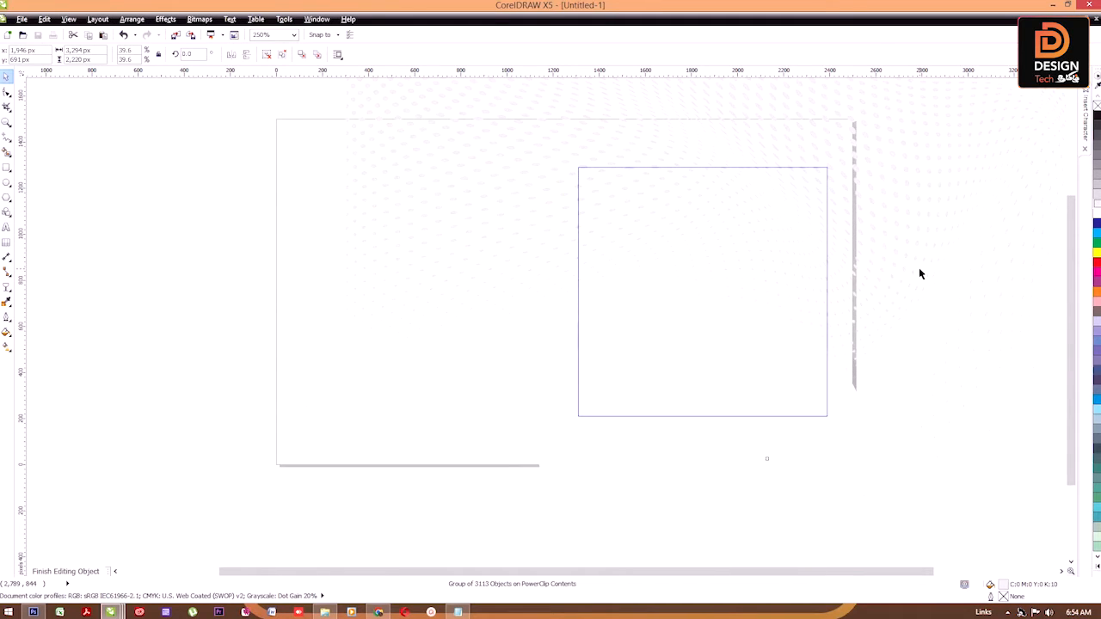
drag(919, 273, 907, 268)
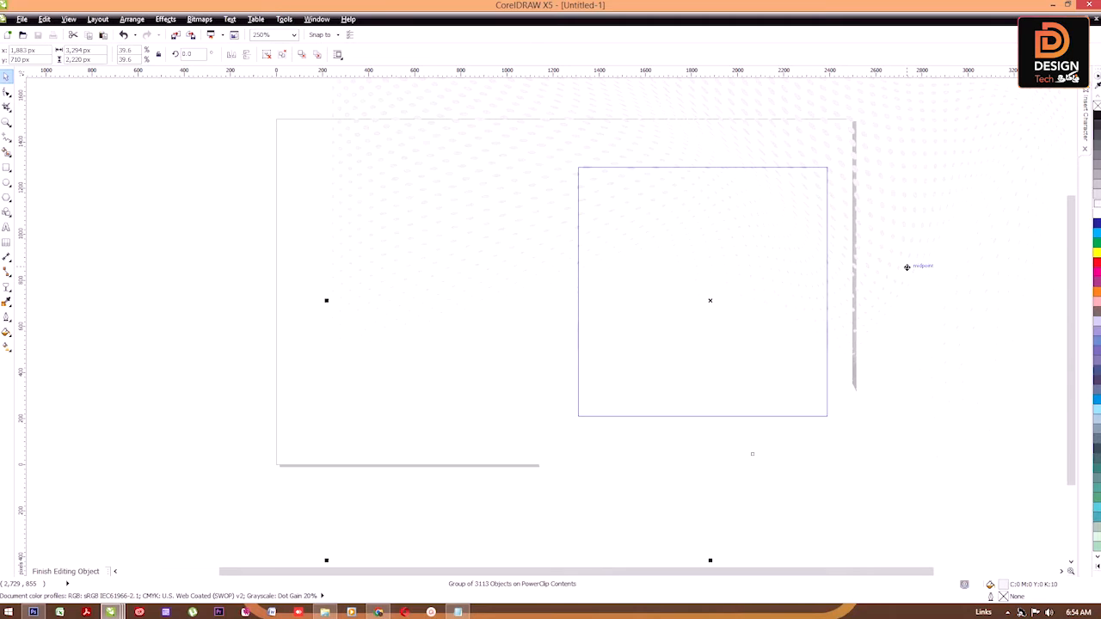
ctrl+click(149, 310)
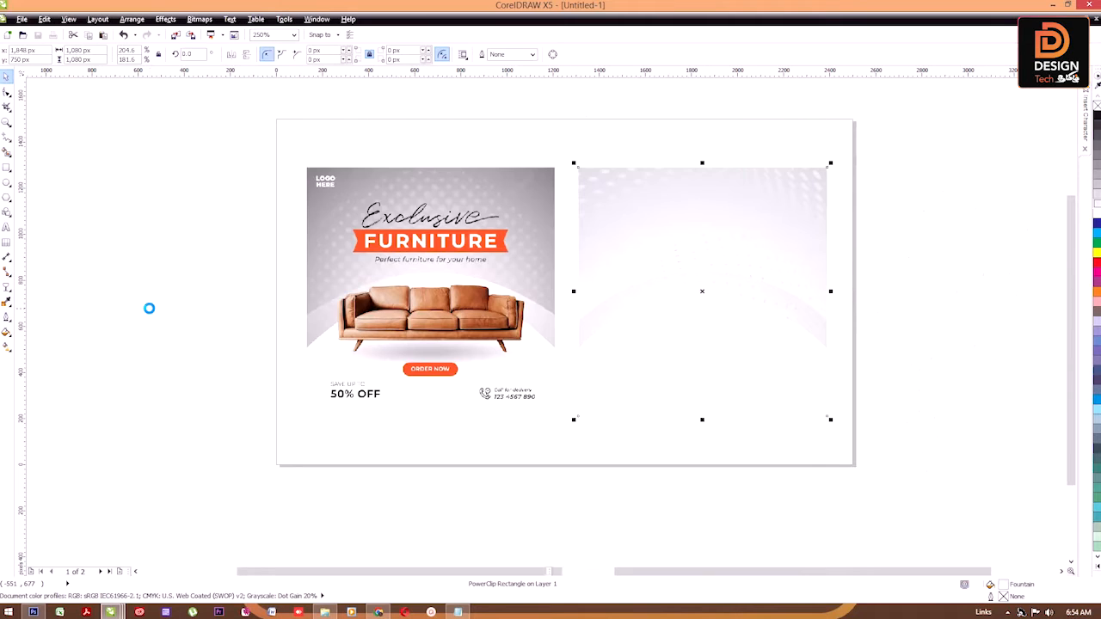
click(896, 258)
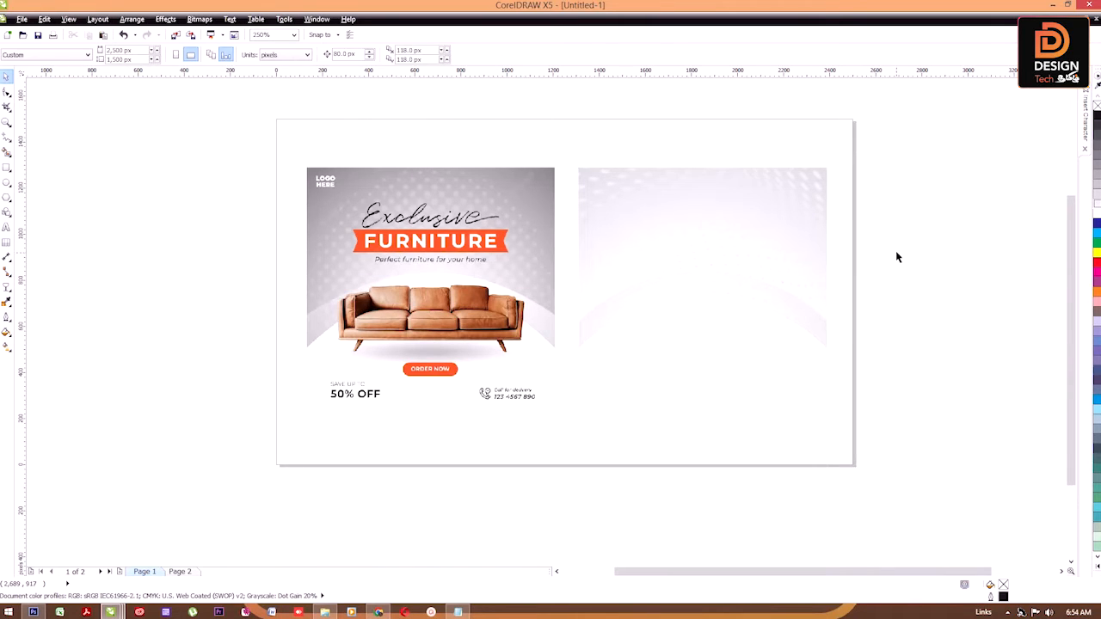
click(789, 392)
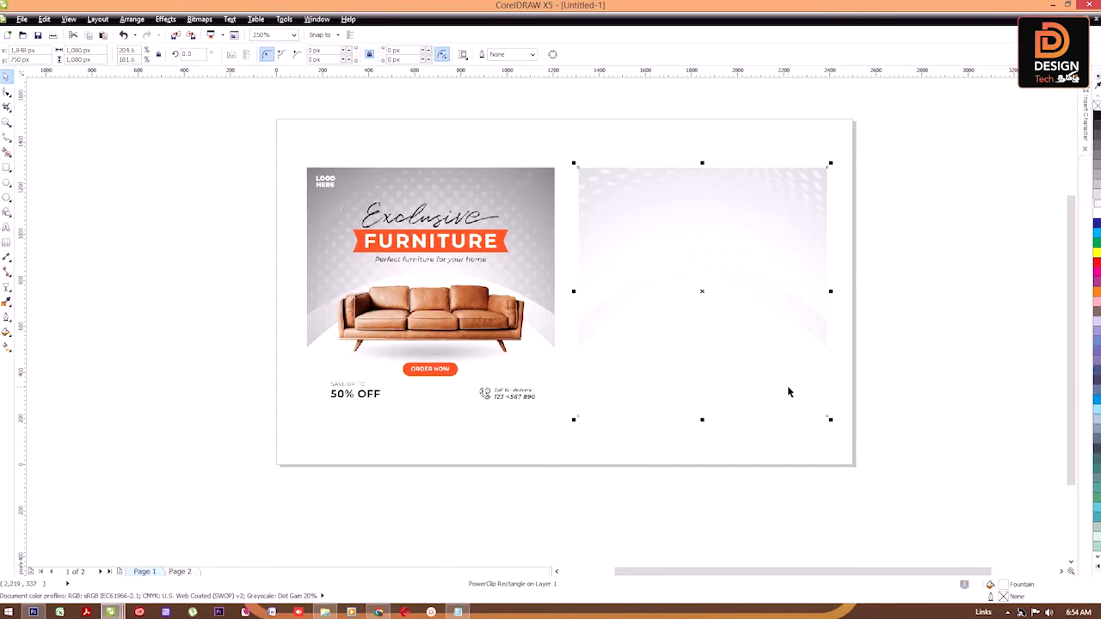
click(899, 303)
key(shift+F4)
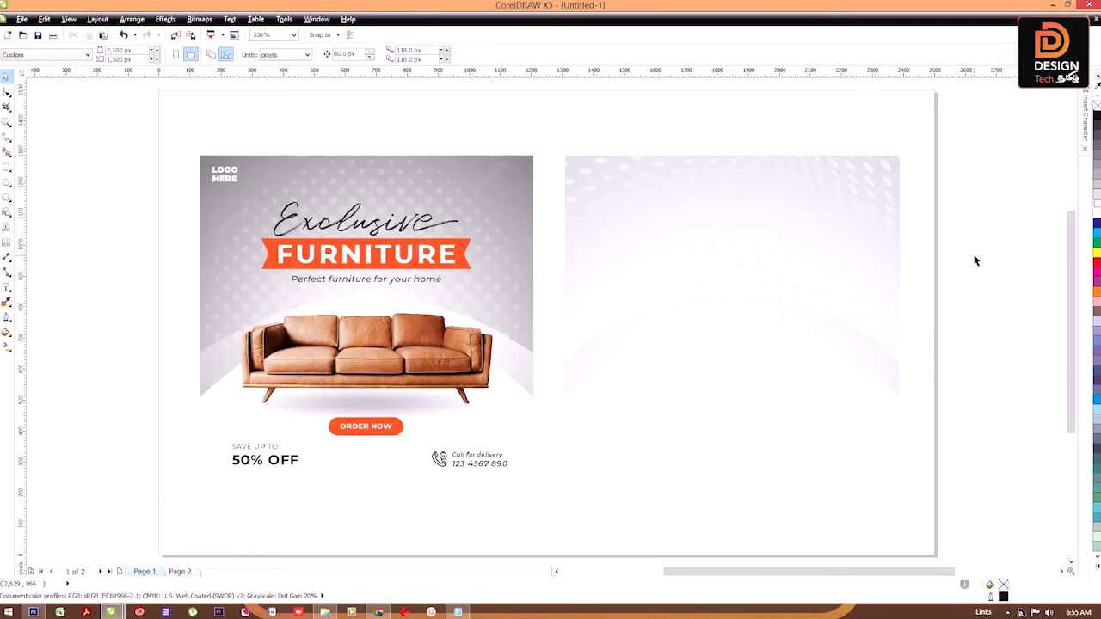
Cut the word "Exclusive" from the text block on page 2 and remove the empty line left behind.
key(Page_Down)
click(723, 262)
key(F8)
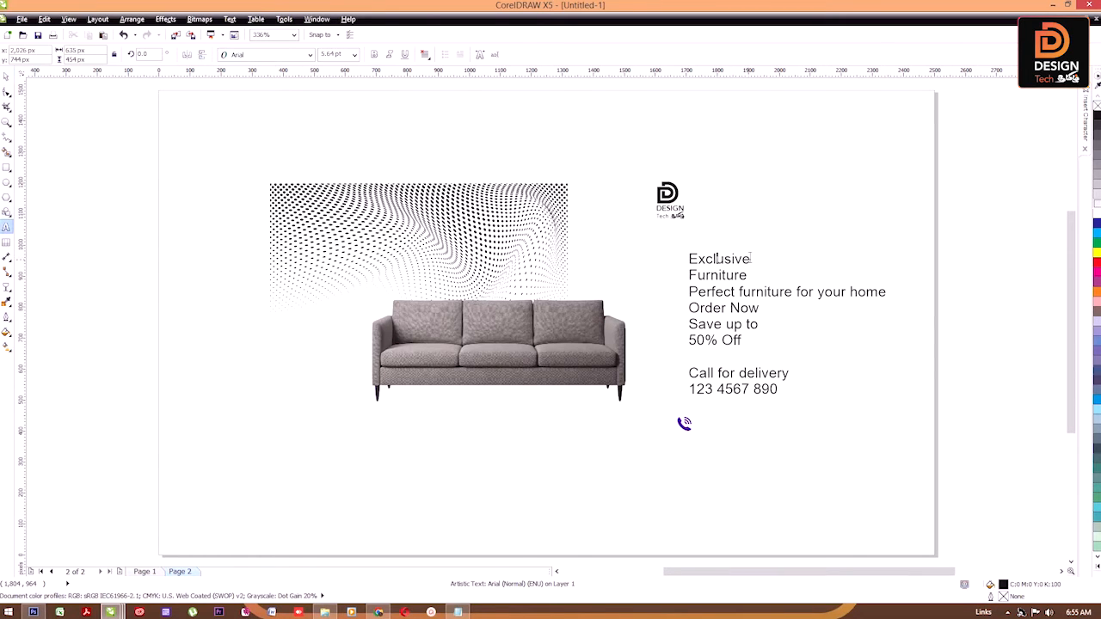
drag(753, 258, 625, 251)
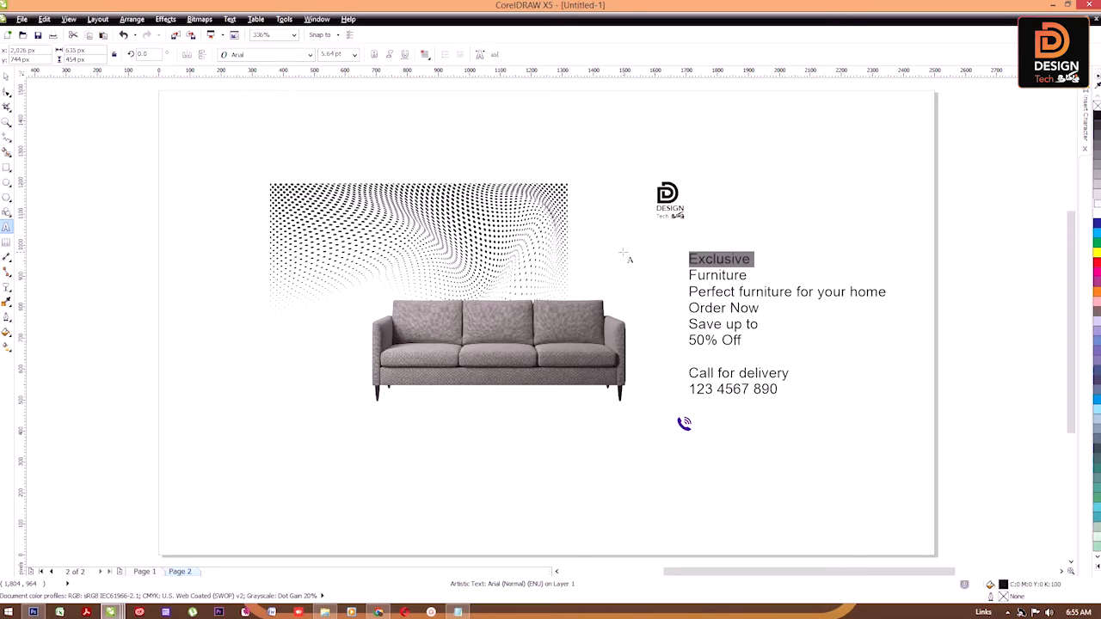
key(Delete)
key(Delete)
click(6, 76)
click(978, 214)
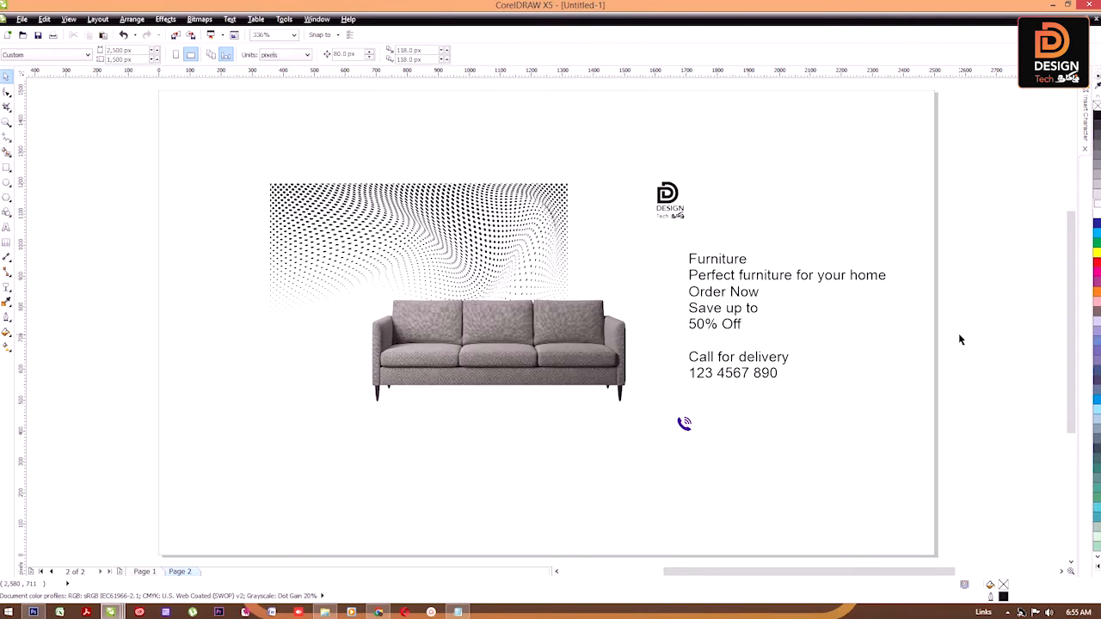
Paste "Exclusive" as artistic text on the new background on page 1 and centre it horizontally on the background rectangle.
key(Page_Up)
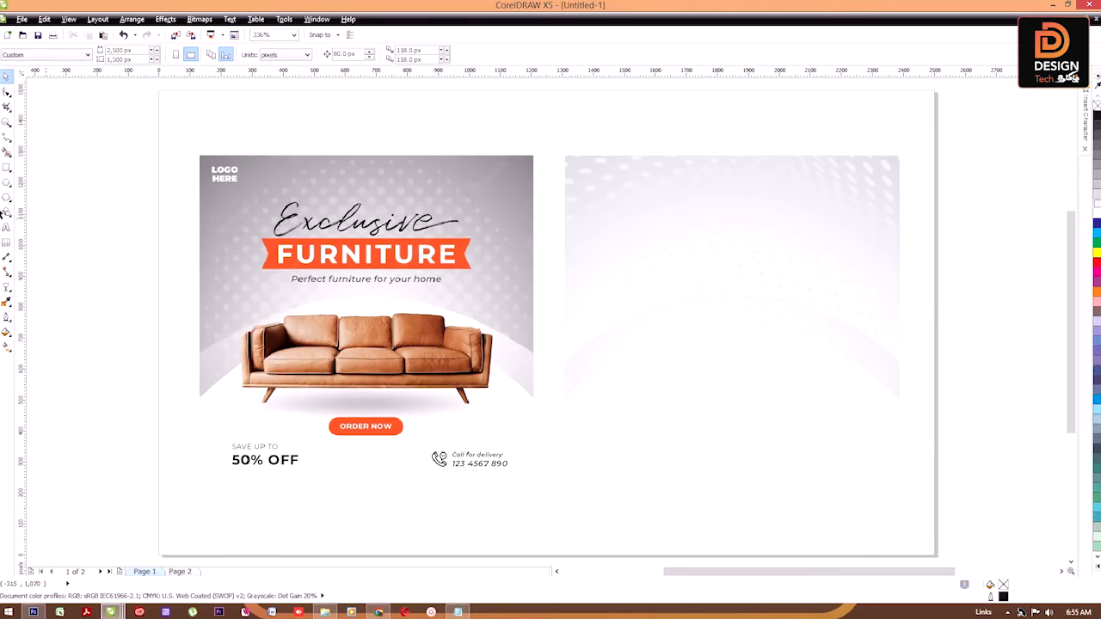
click(6, 227)
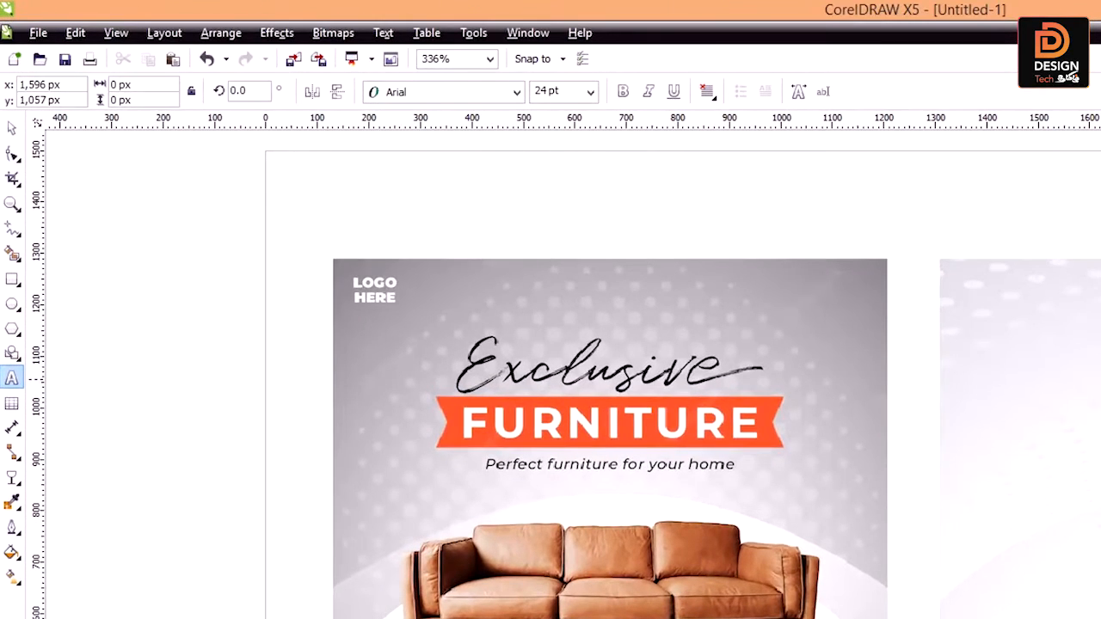
click(1088, 362)
key(ctrl+v)
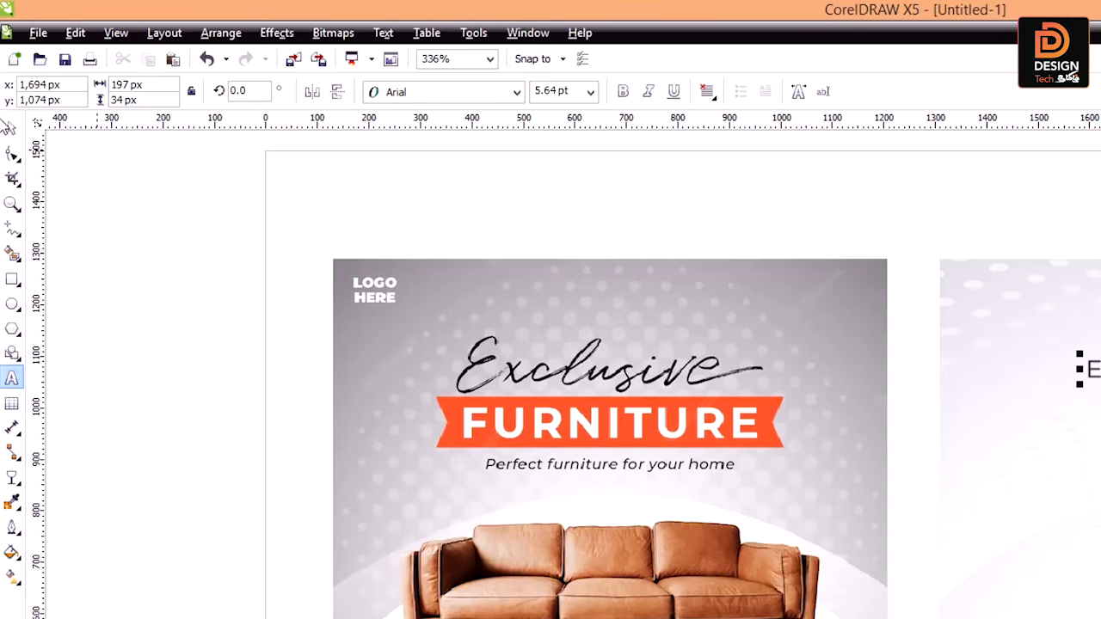
click(12, 127)
shift+click(993, 396)
key(c)
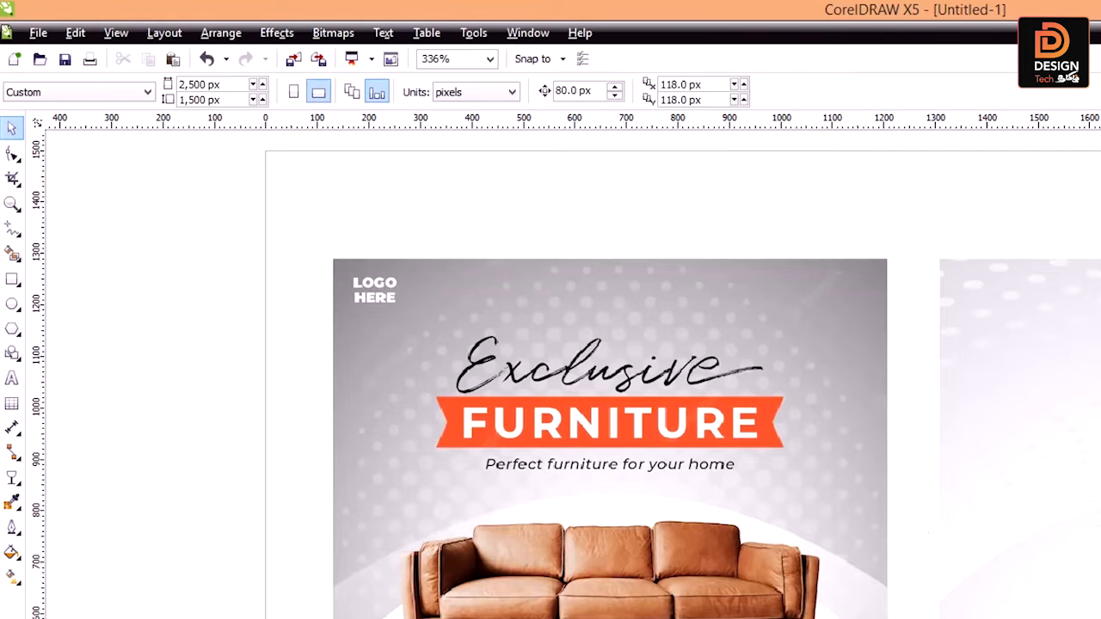
Lower the "Exclusive" text slightly on the new background and deselect it.
drag(1100, 375, 1100, 392)
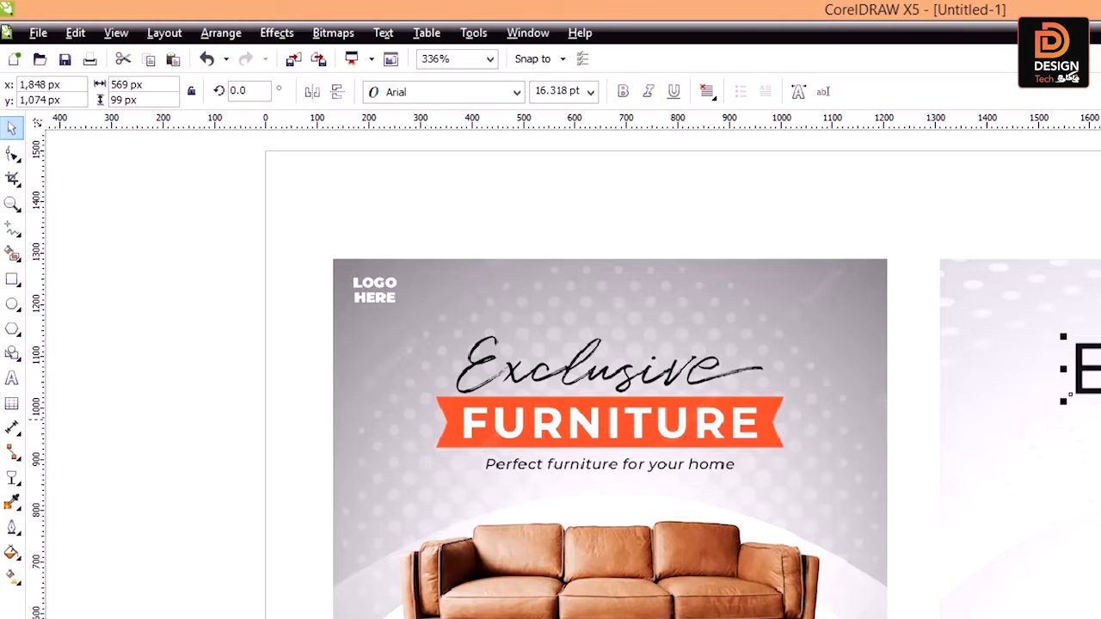
click(78, 344)
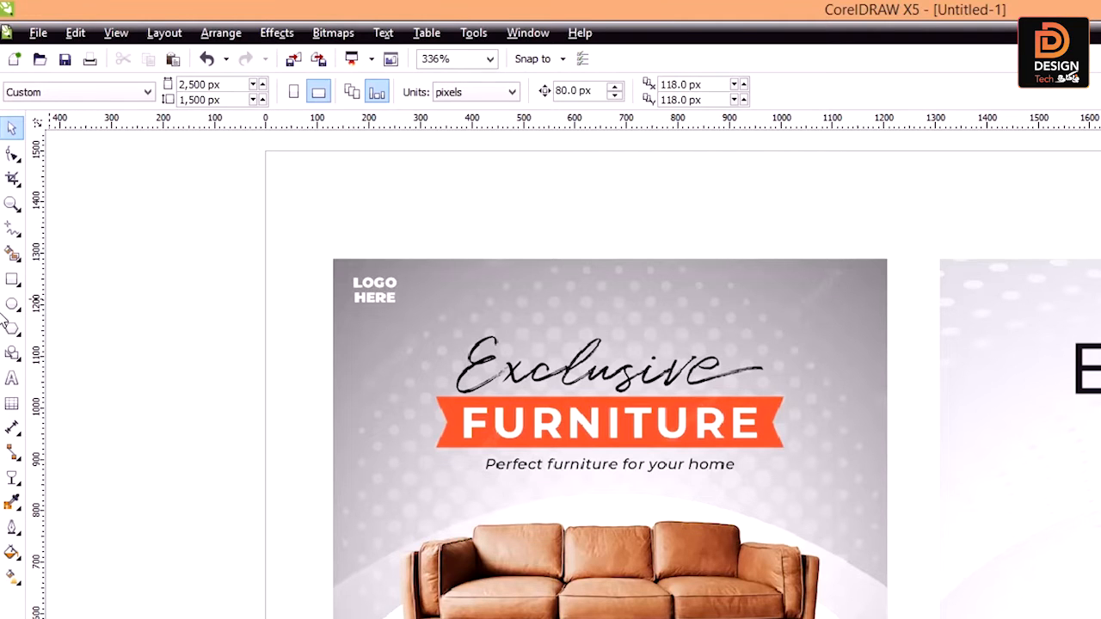
Trace the ribbon behind "FURNITURE" on the reference design with the Pen tool as a closed notched shape, about 676 × 104 px.
click(11, 231)
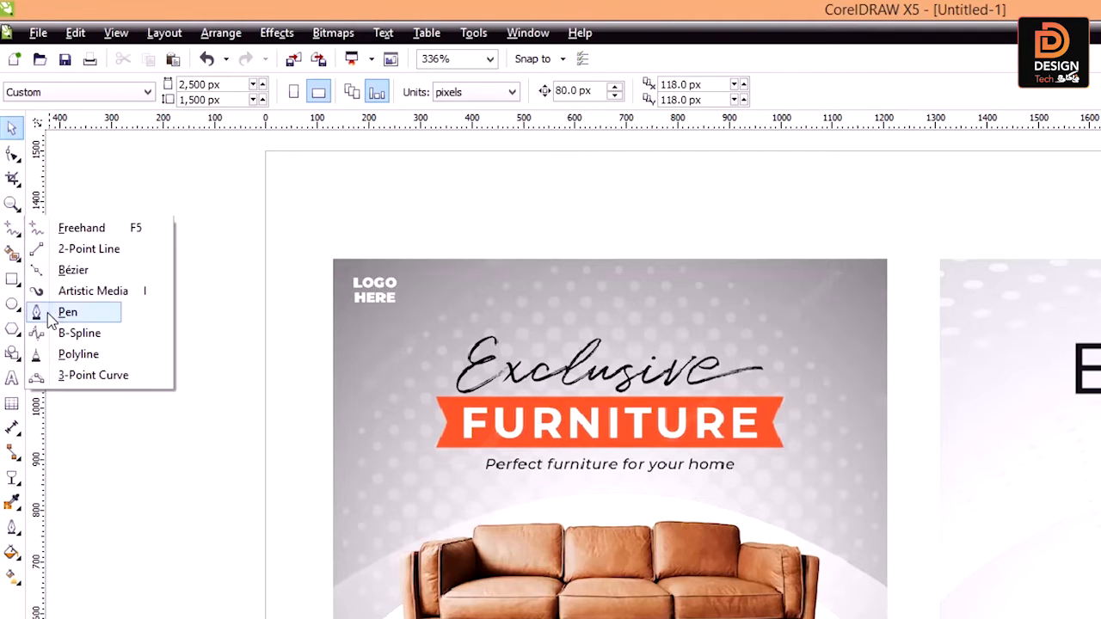
click(56, 312)
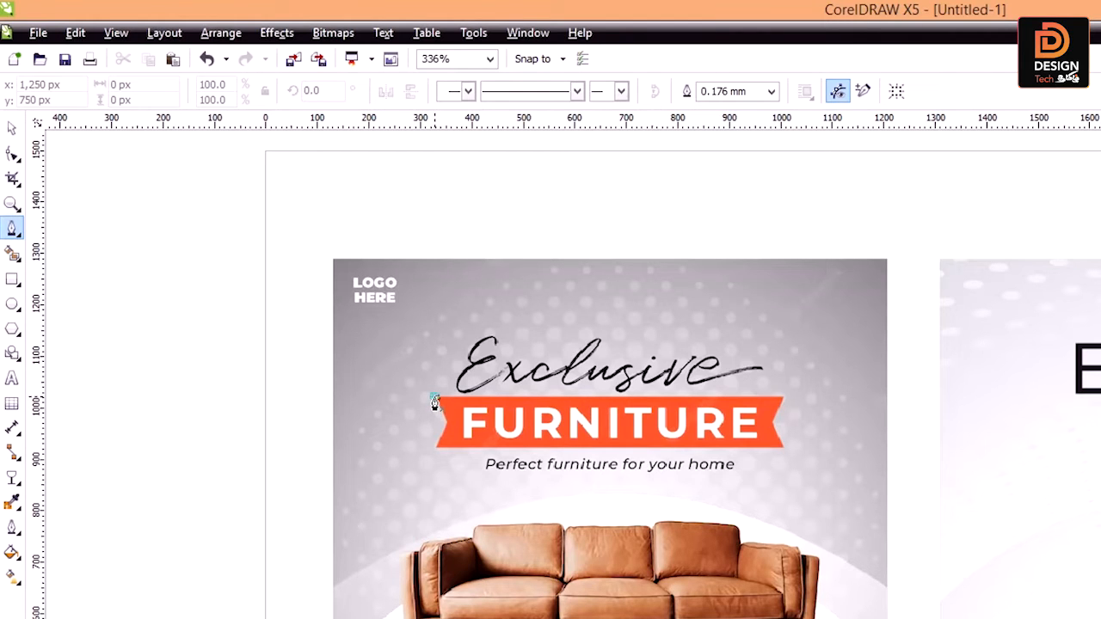
click(433, 396)
click(446, 421)
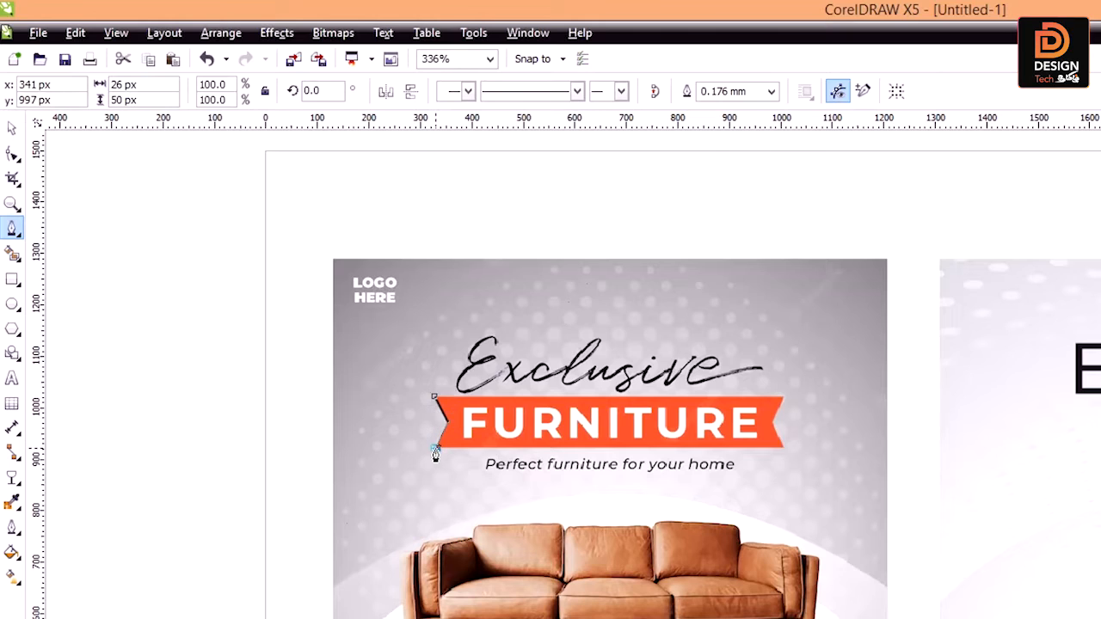
click(435, 452)
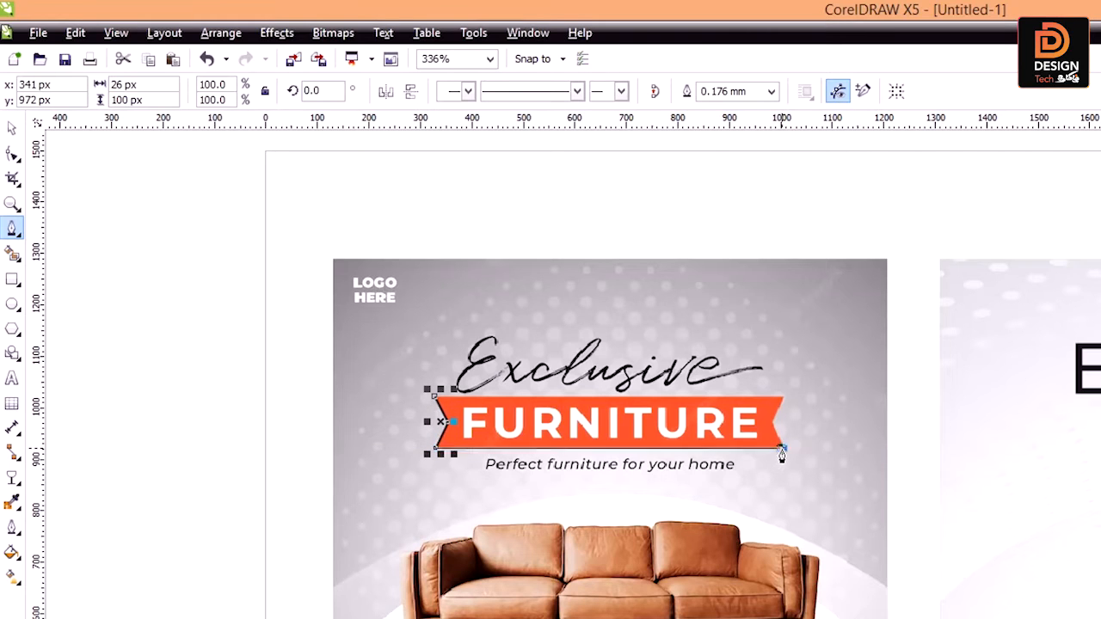
click(782, 453)
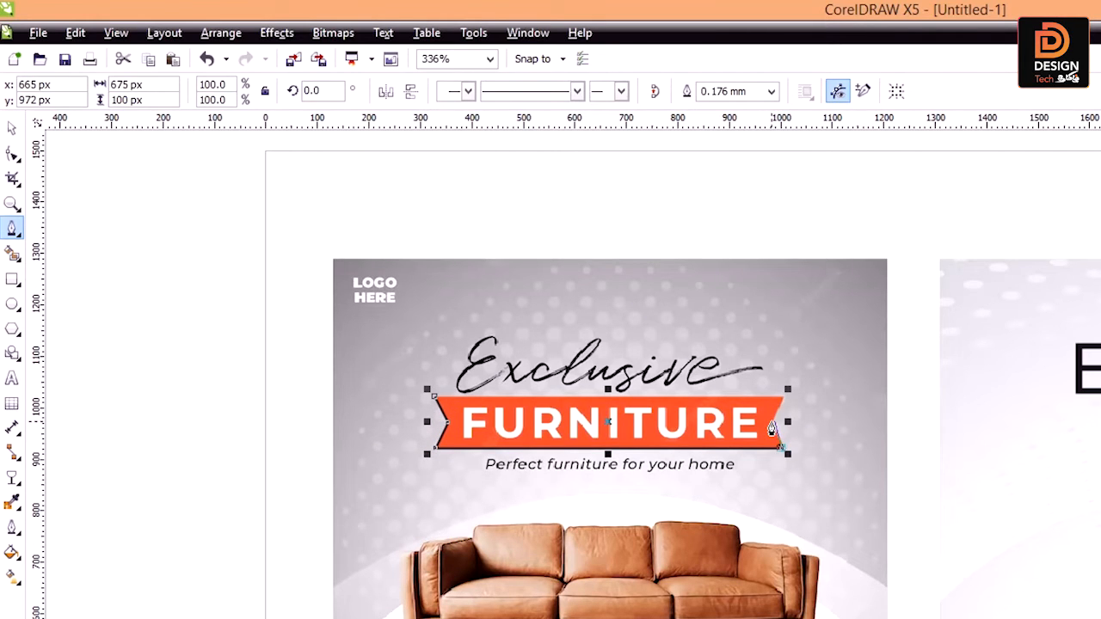
click(774, 421)
click(782, 392)
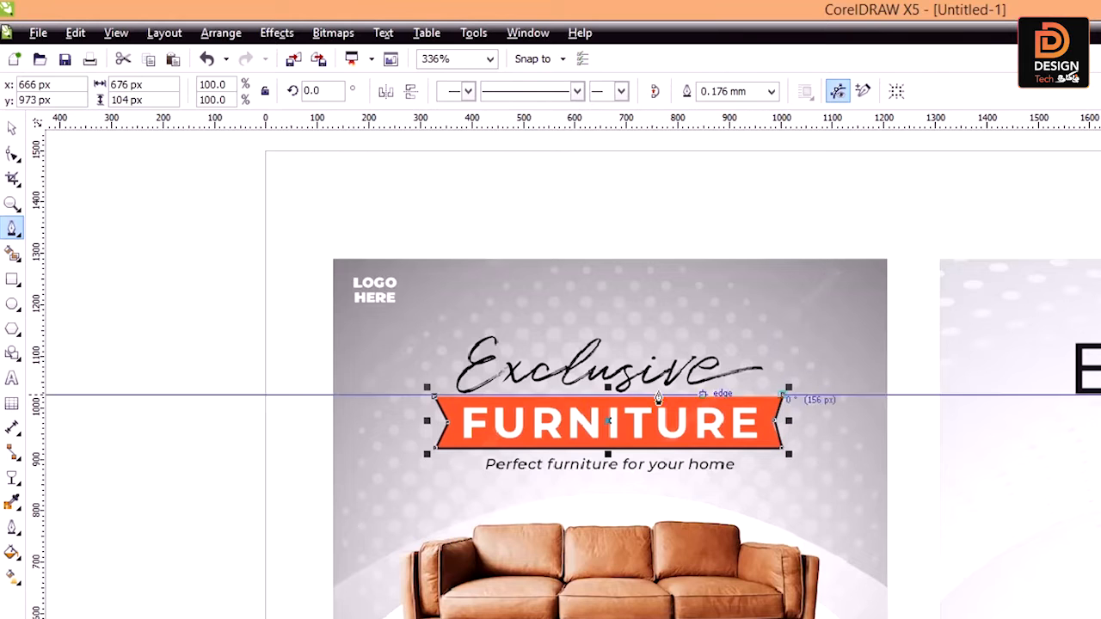
click(430, 395)
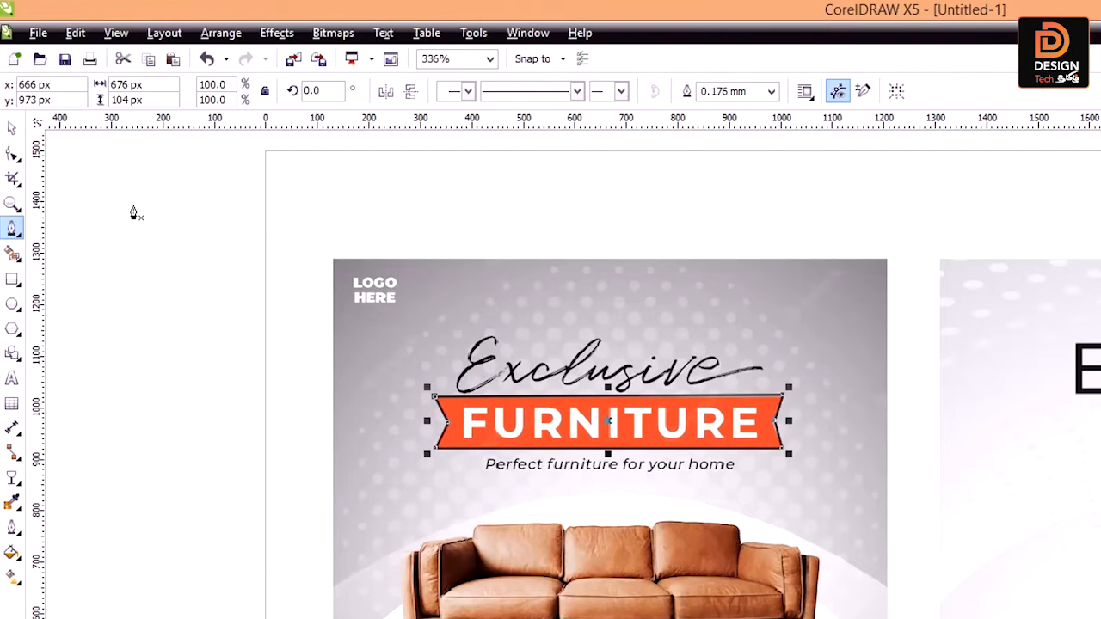
Centre the ribbon outline horizontally on the new background and raise "Exclusive" so it sits just above the ribbon.
click(12, 127)
click(401, 418)
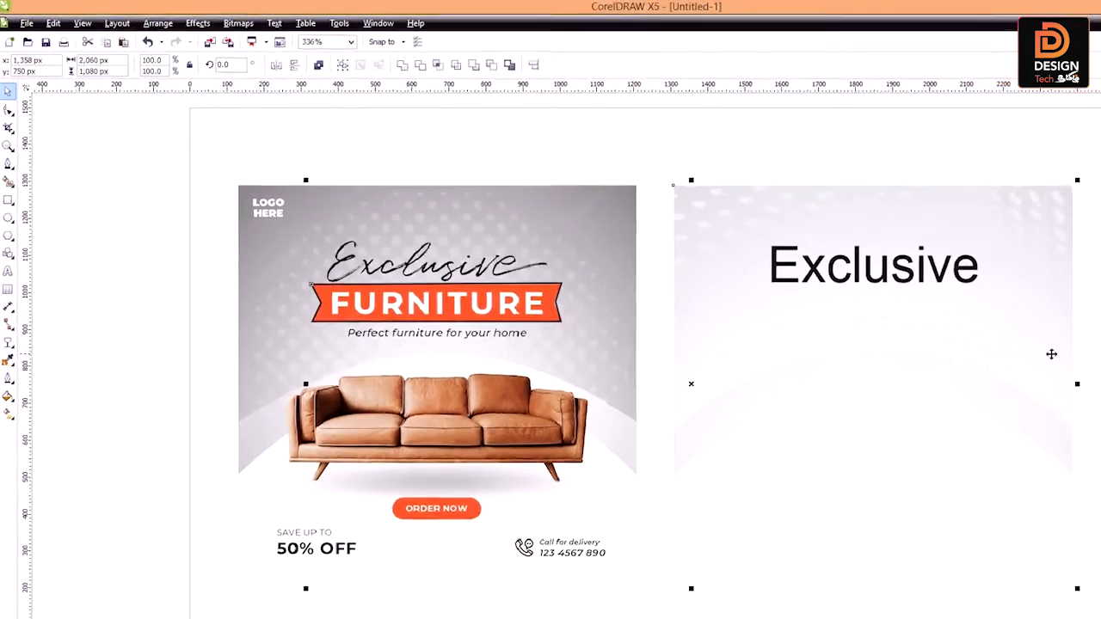
click(891, 267)
click(901, 276)
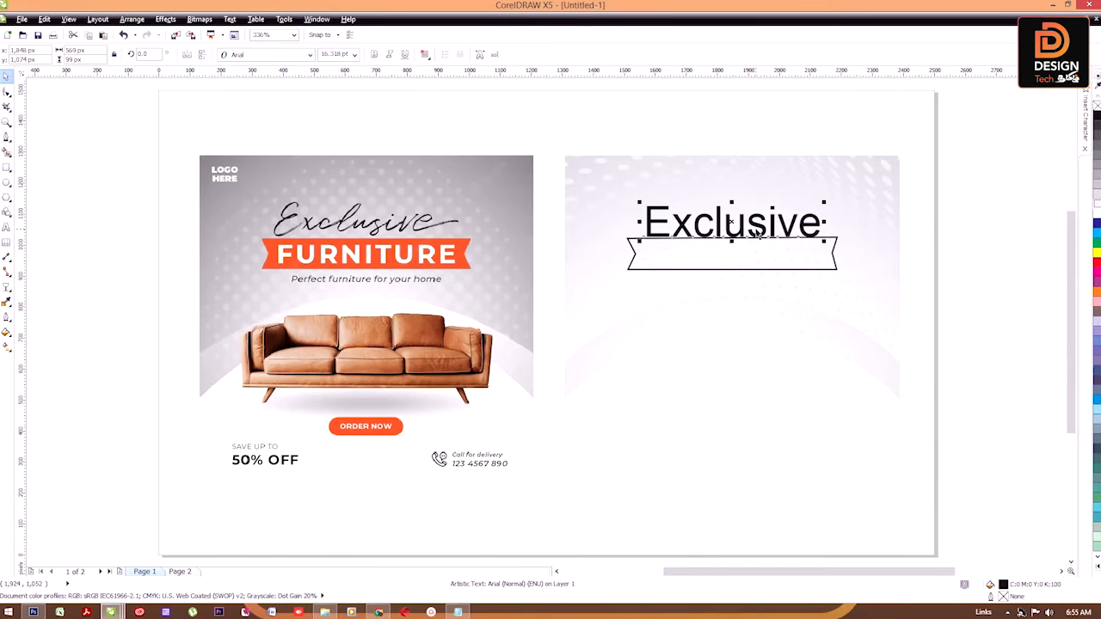
drag(755, 225, 755, 217)
Fill the new ribbon with the orange sampled from the reference ribbon (#F85B30) and remove its outline.
click(768, 259)
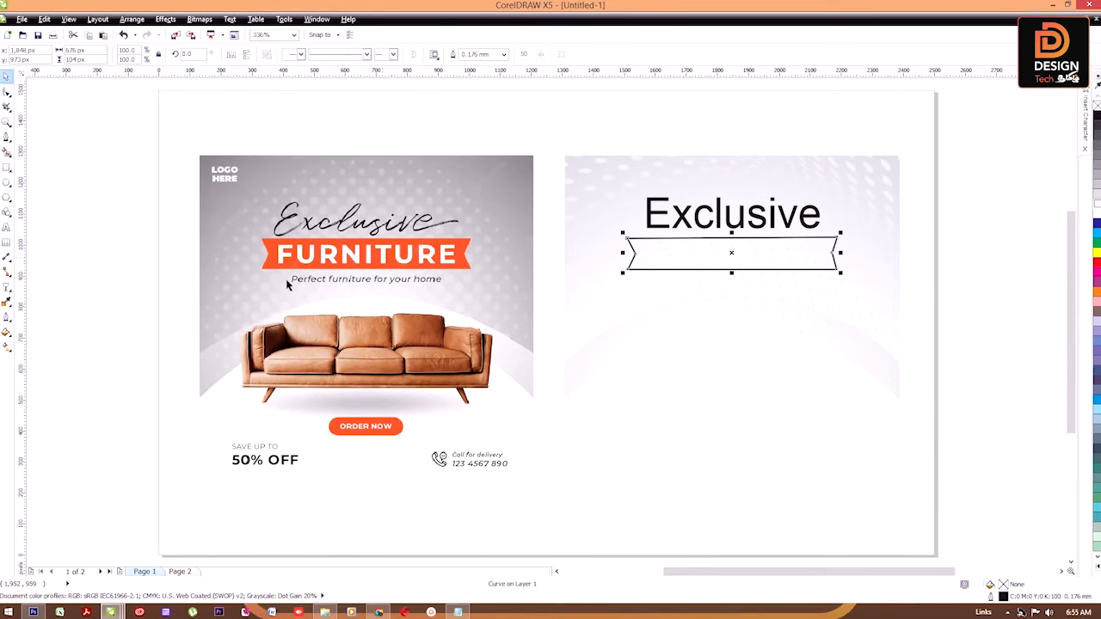
click(7, 301)
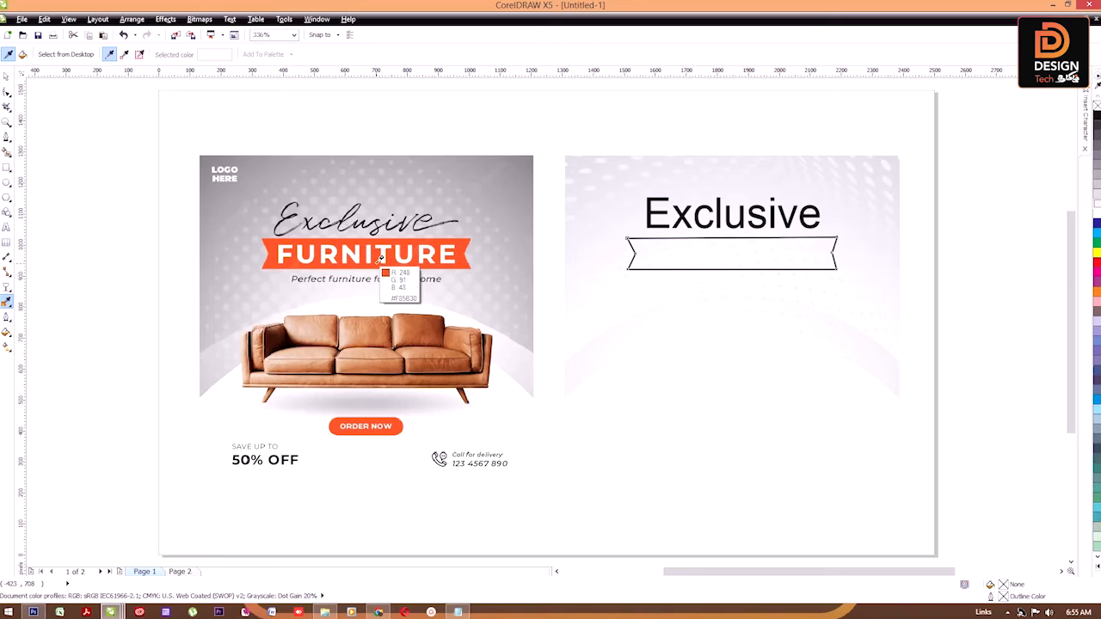
click(381, 258)
click(725, 260)
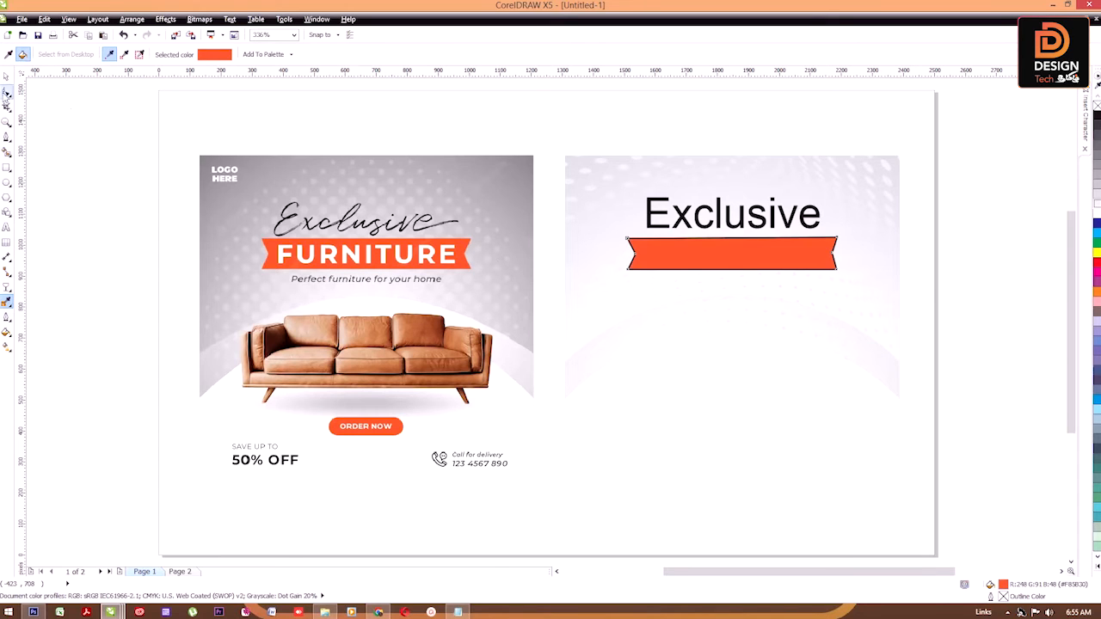
click(7, 78)
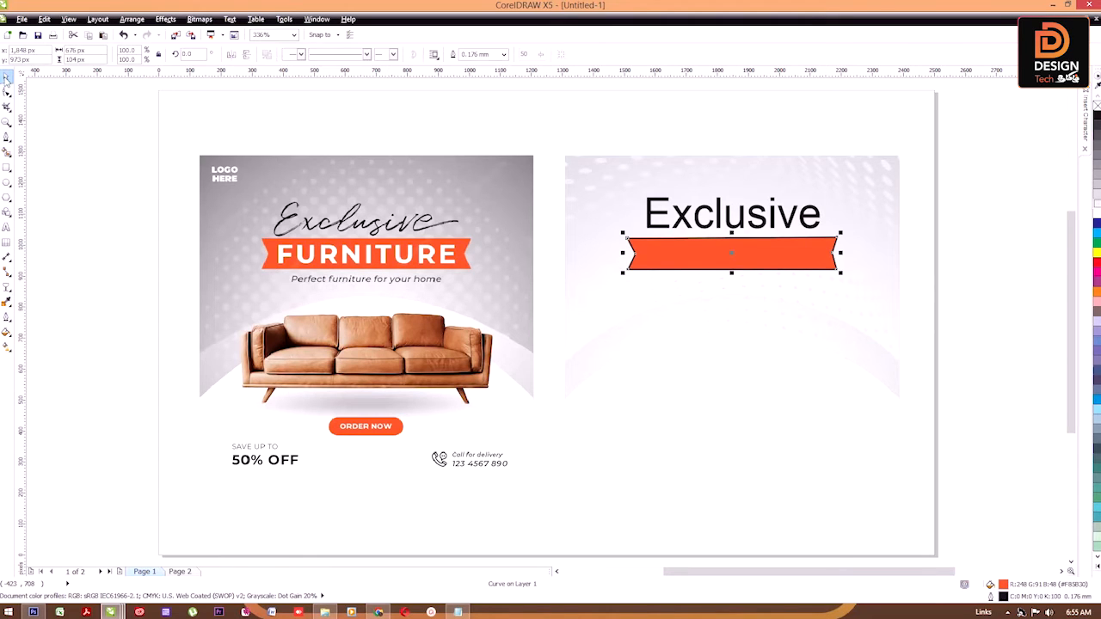
click(1004, 234)
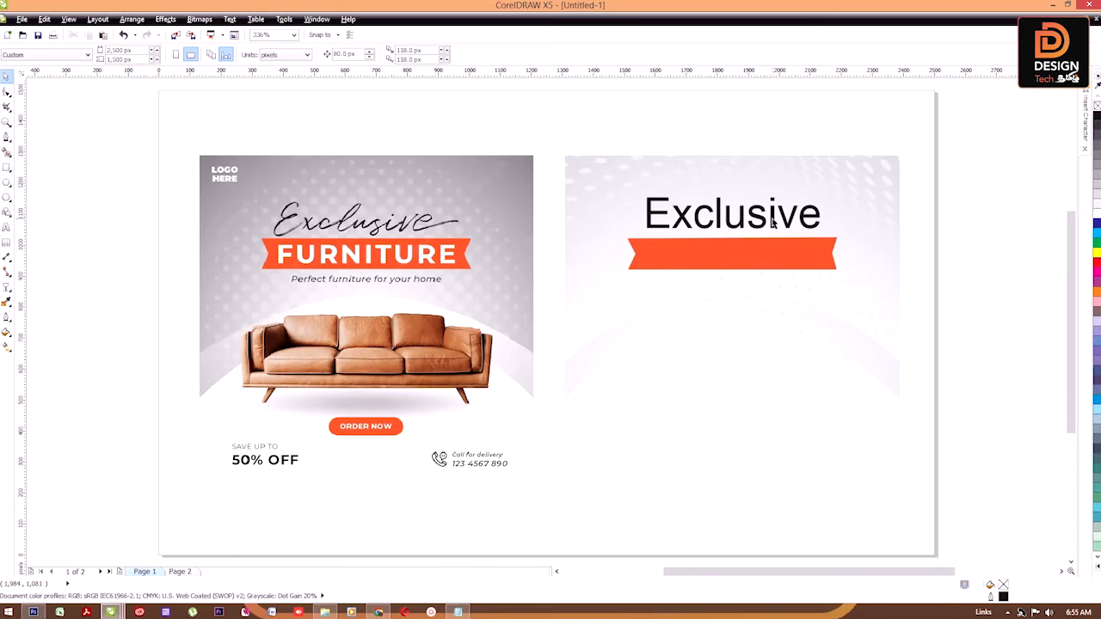
Copy the lines "Furniture" and "Perfect furniture for your home" from the text block on page 2 and delete them there.
key(Page_Down)
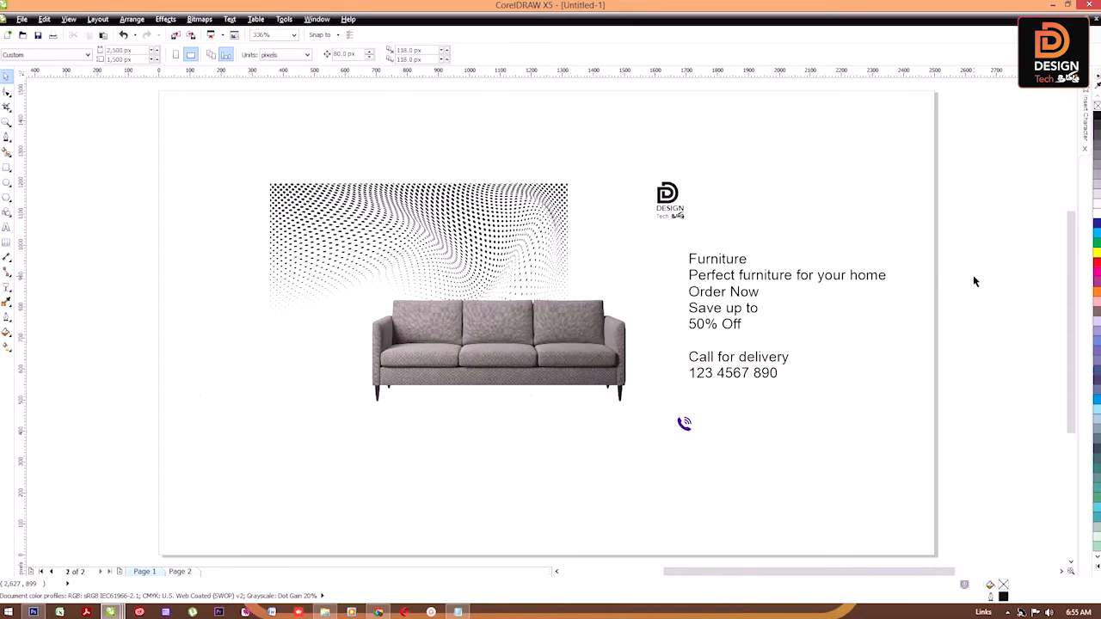
double_click(721, 260)
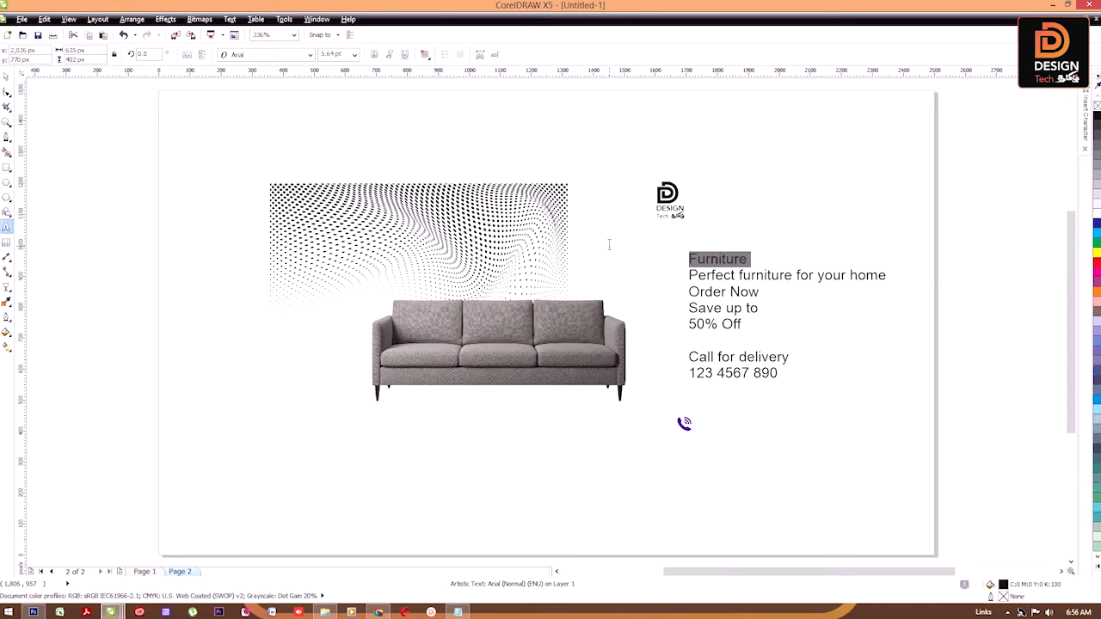
drag(885, 275, 603, 256)
key(ctrl+c)
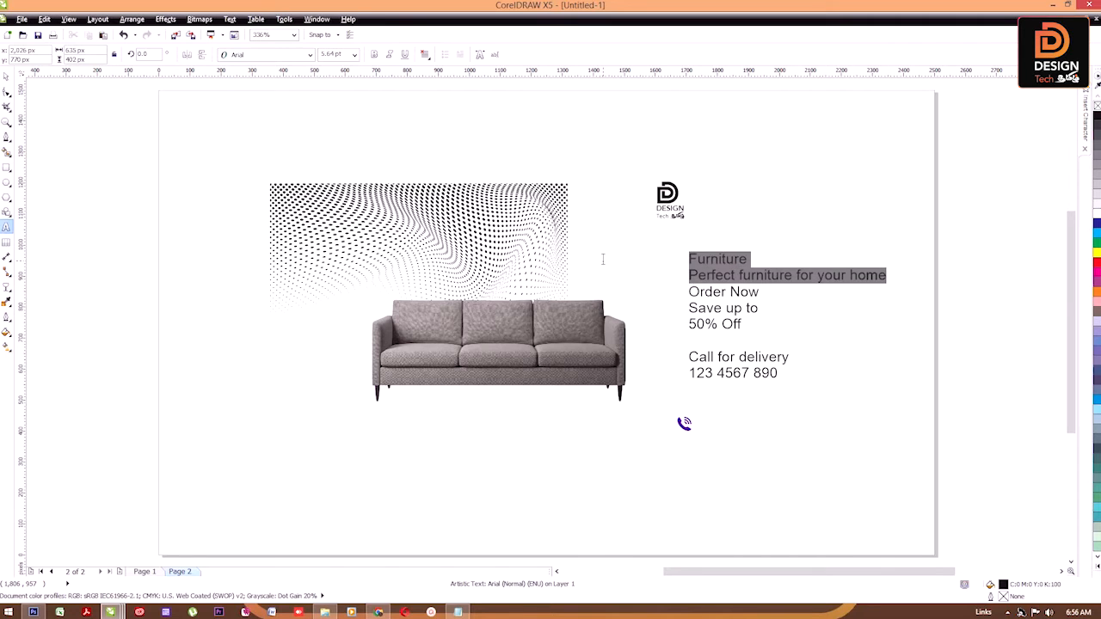
key(BackSpace)
Move the remaining text block from page 2 onto the desktop area to the right of the page.
click(6, 75)
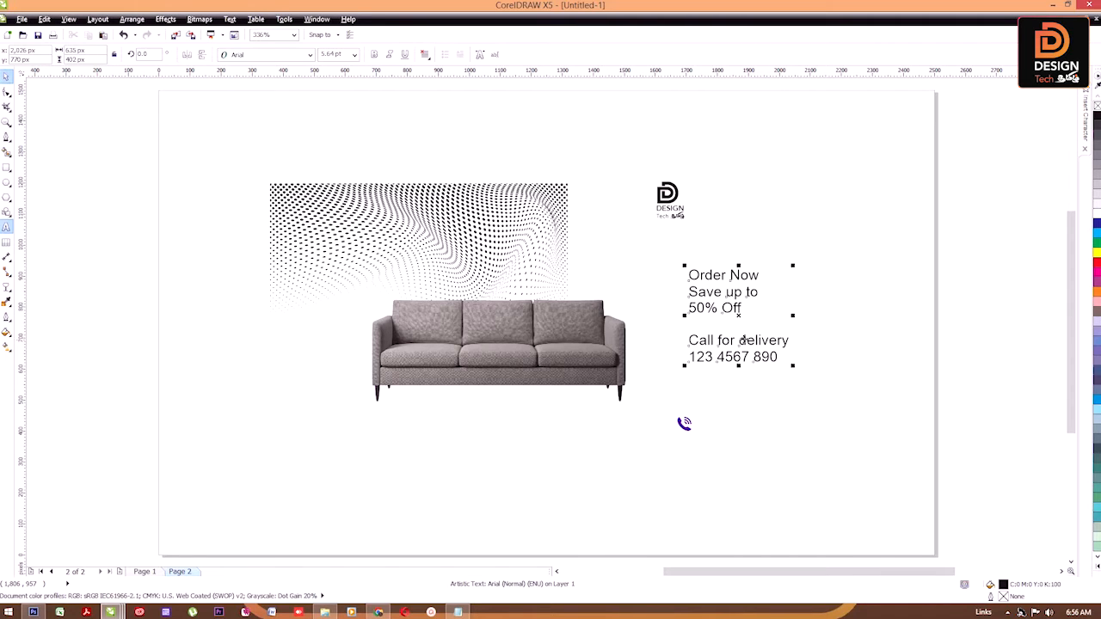
drag(738, 317, 1057, 318)
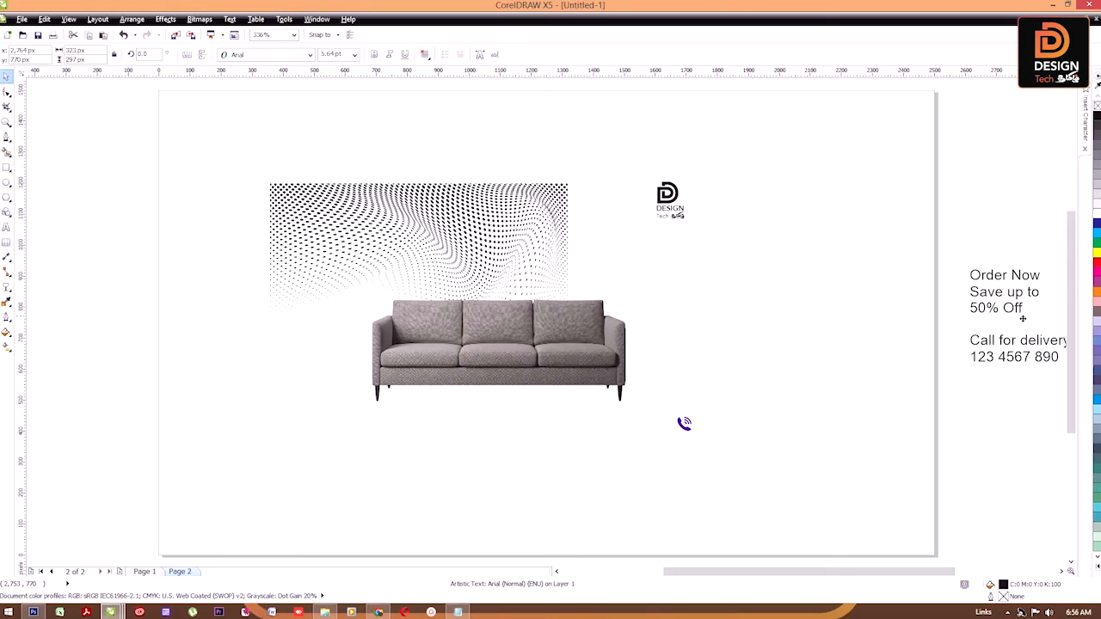
click(1006, 411)
Paste the two copied lines on page 1 and split "Furniture" off as a separate text object above the new background.
key(Page_Up)
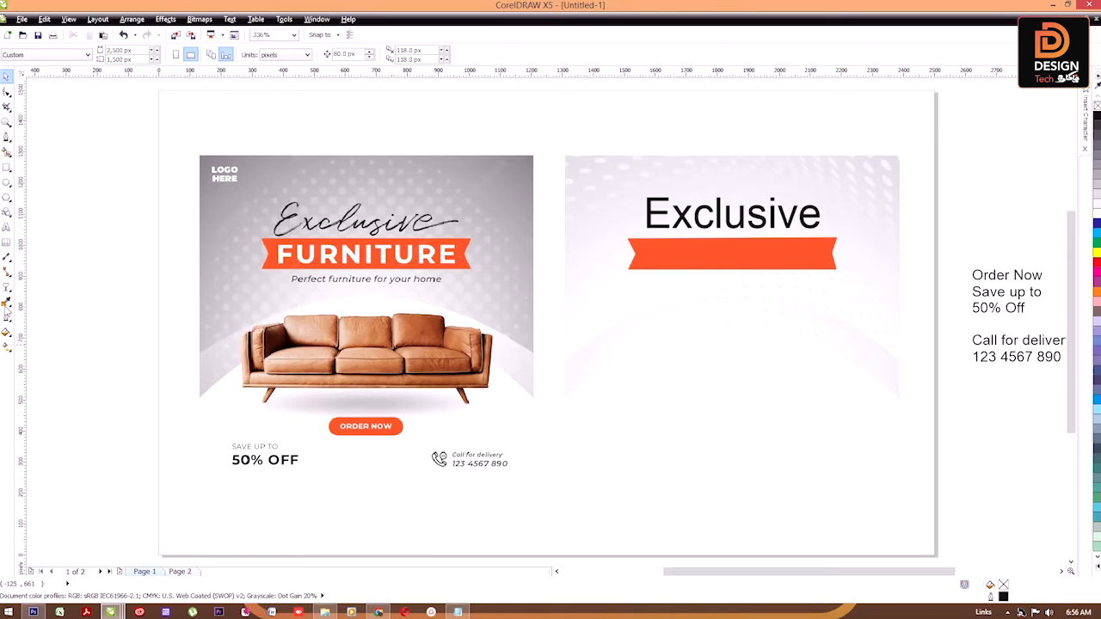
click(6, 227)
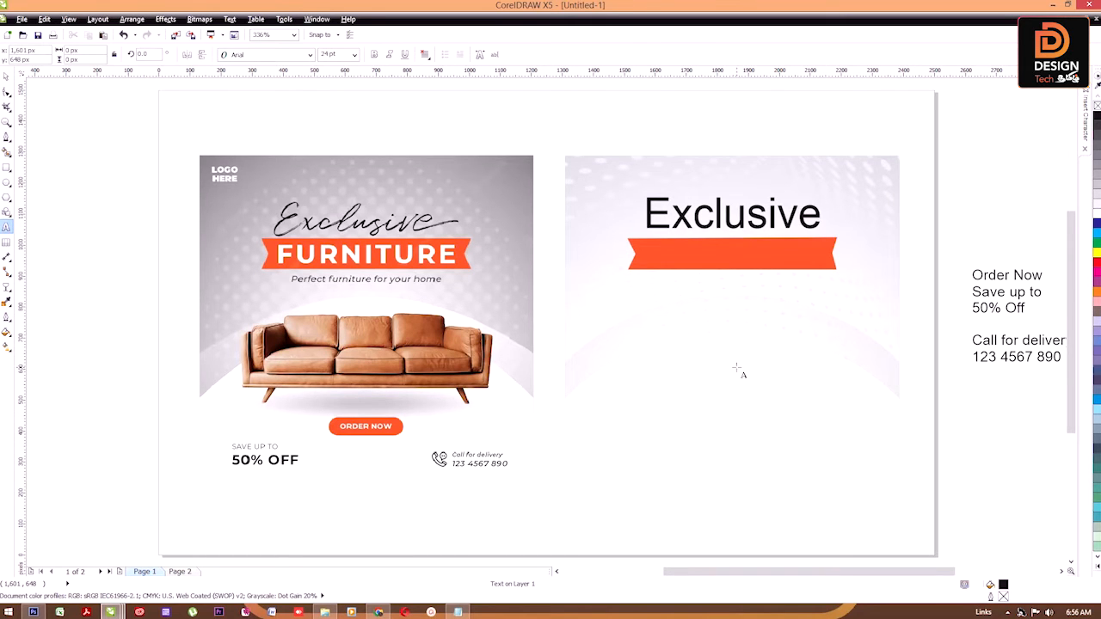
key(ctrl+v)
drag(719, 350, 566, 333)
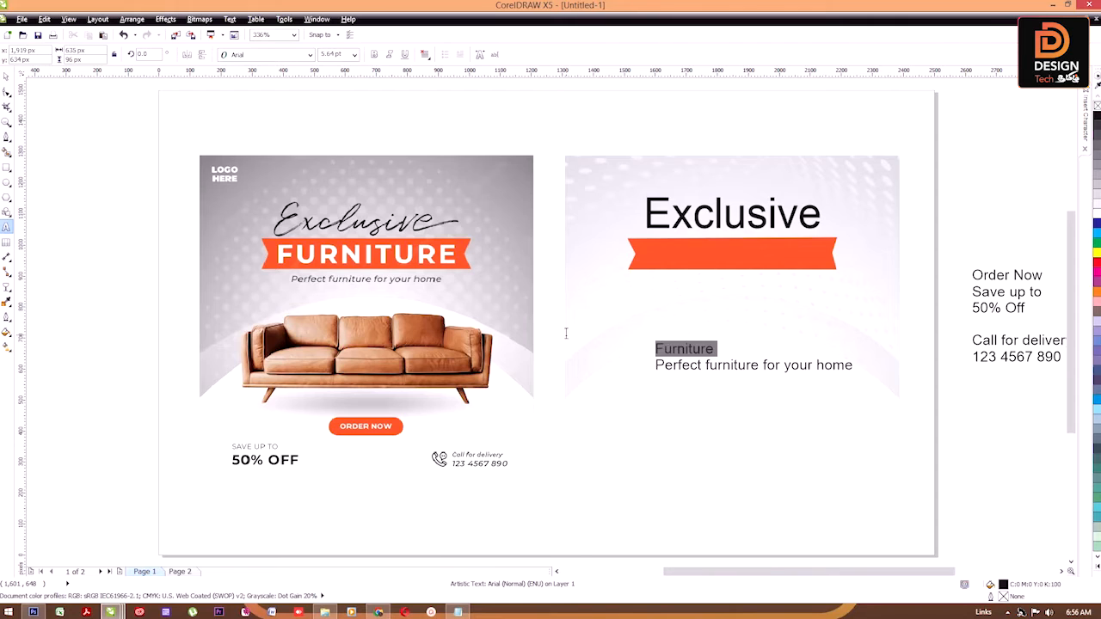
key(ctrl+x)
click(600, 117)
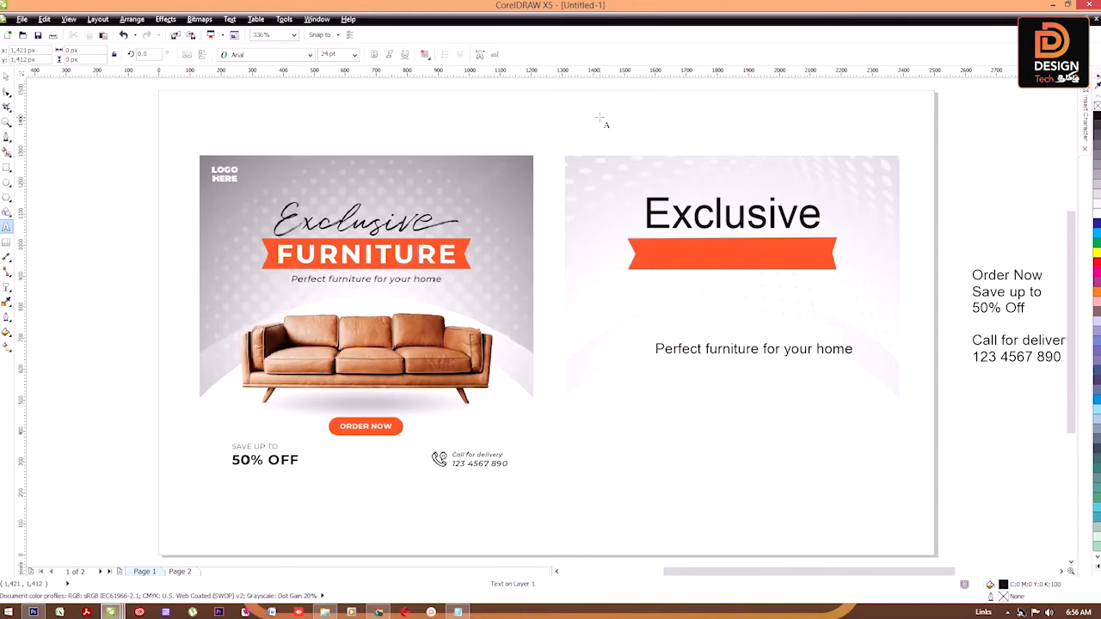
key(ctrl+v)
Change the case of the separate "Furniture" text to UPPERCASE.
key(ctrl+a)
key(shift+F3)
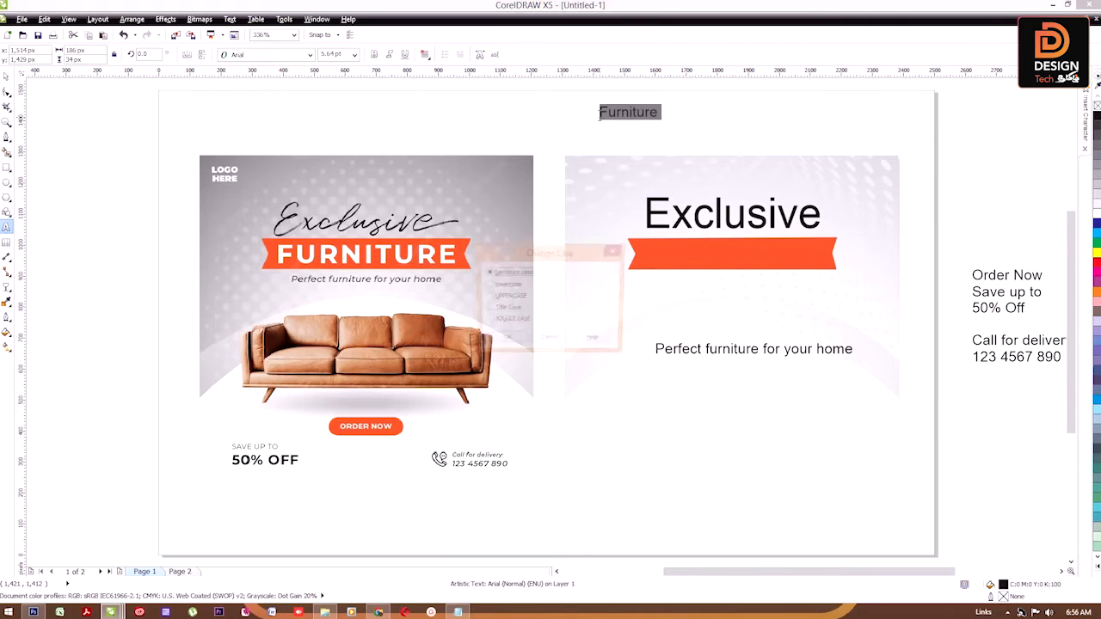
click(508, 297)
click(505, 342)
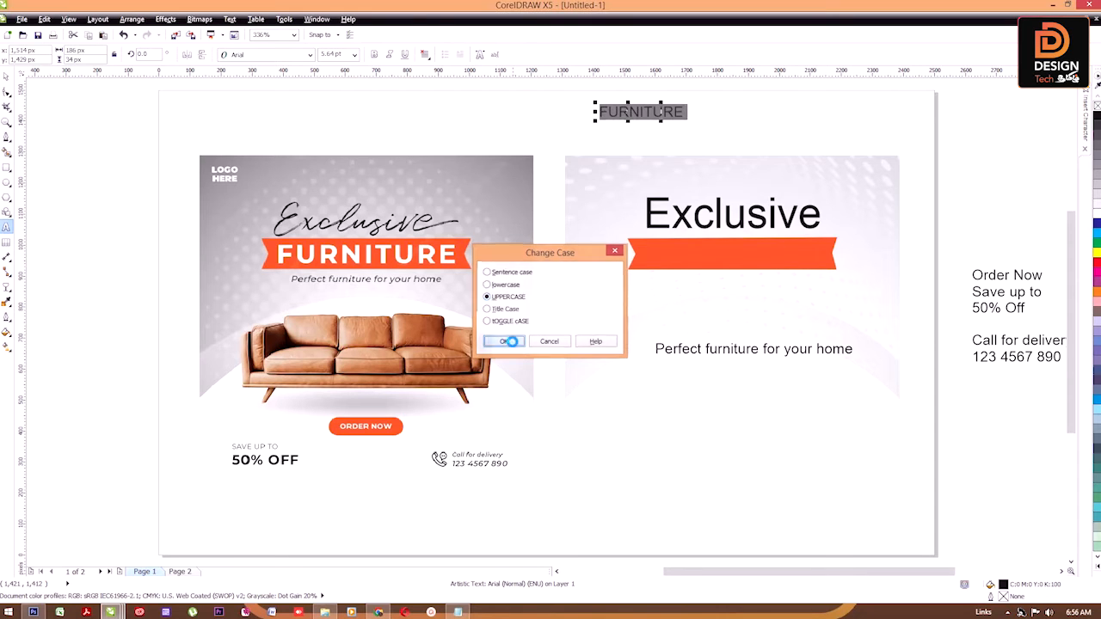
Centre the "FURNITURE" text horizontally and vertically on the orange ribbon.
click(6, 76)
shift+click(678, 248)
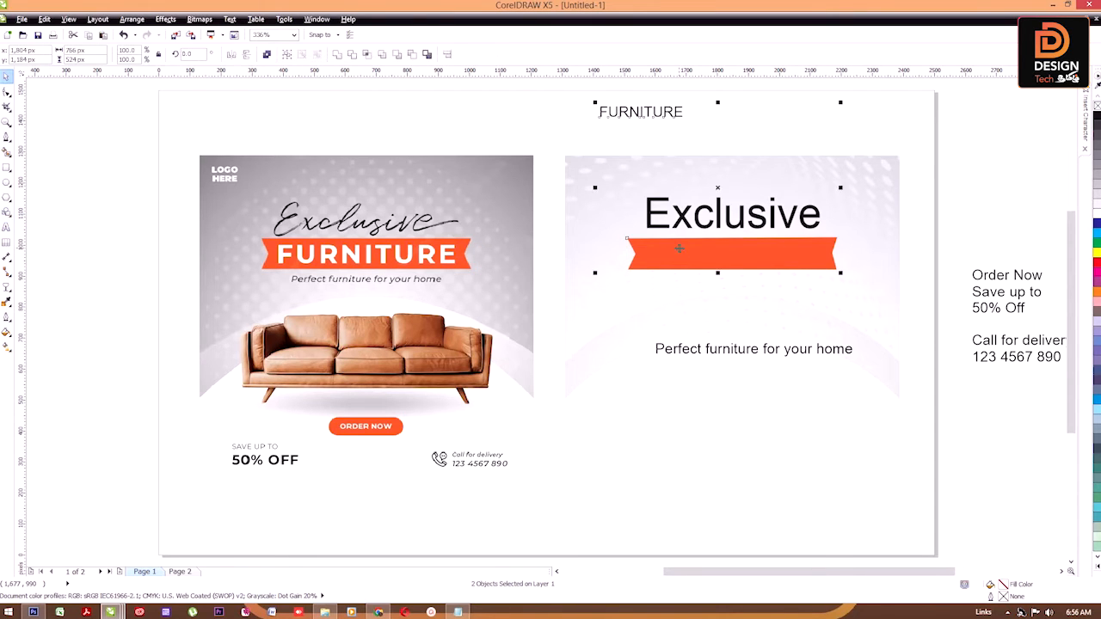
key(e)
key(c)
click(954, 238)
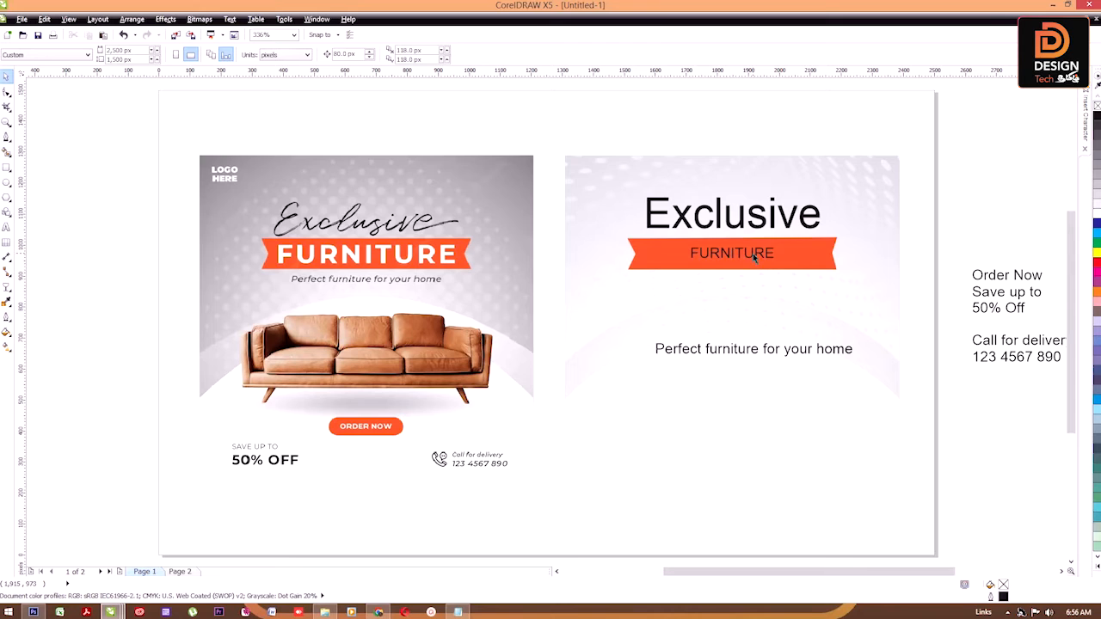
Enlarge "FURNITURE" on the ribbon to about 10.13 pt and set its font to Montserrat ExtraBold.
click(758, 256)
drag(781, 244, 813, 227)
click(268, 57)
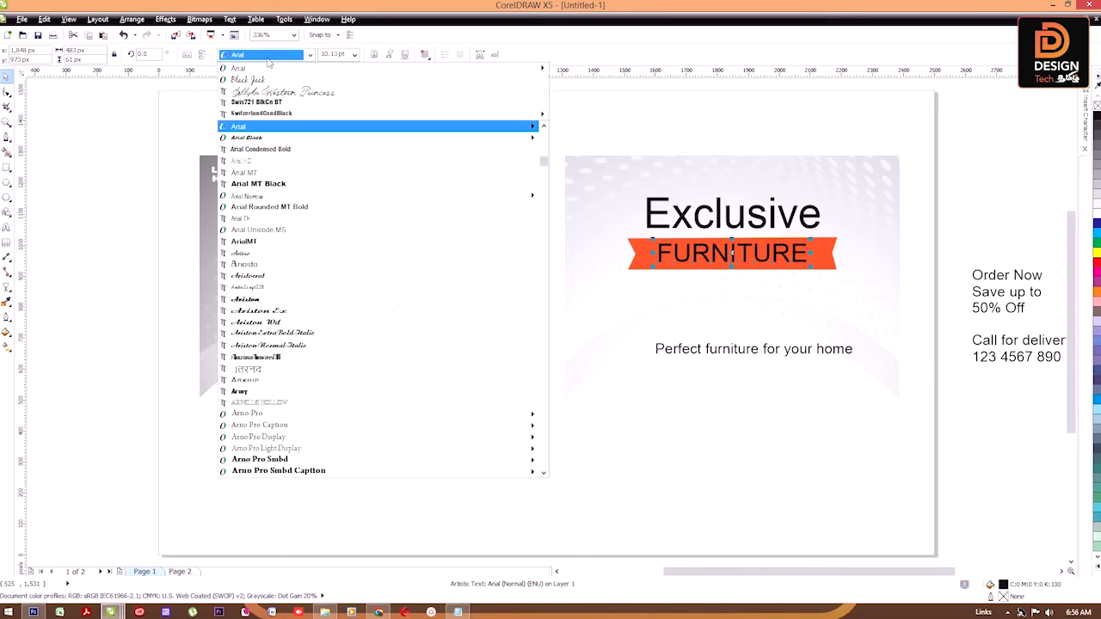
text(Mo)
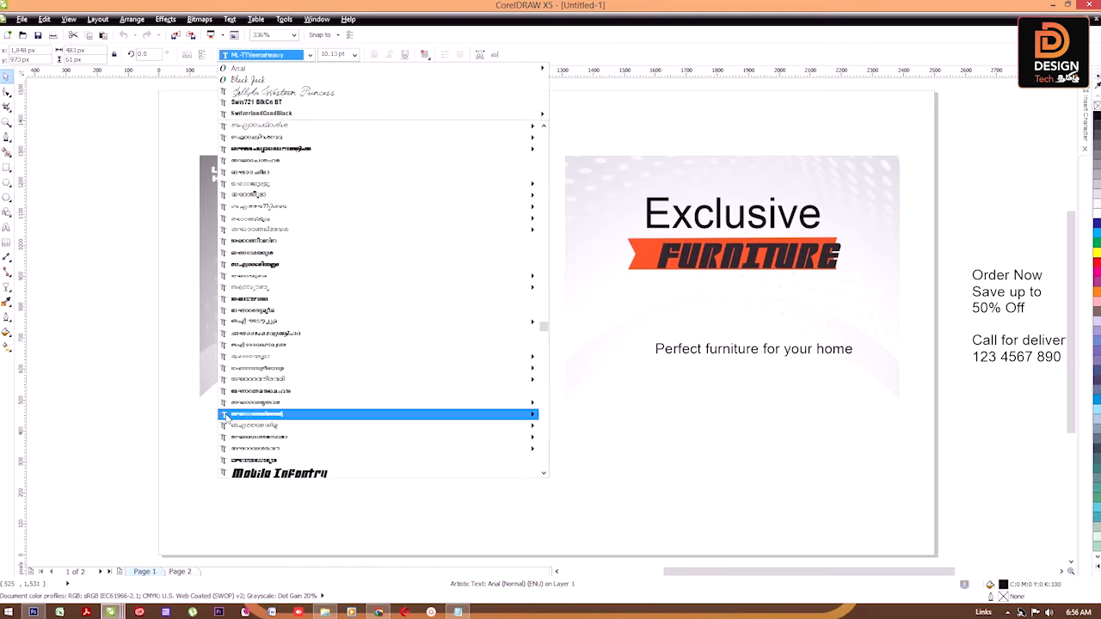
scroll(370, 357, down, 7)
scroll(360, 344, down, 3)
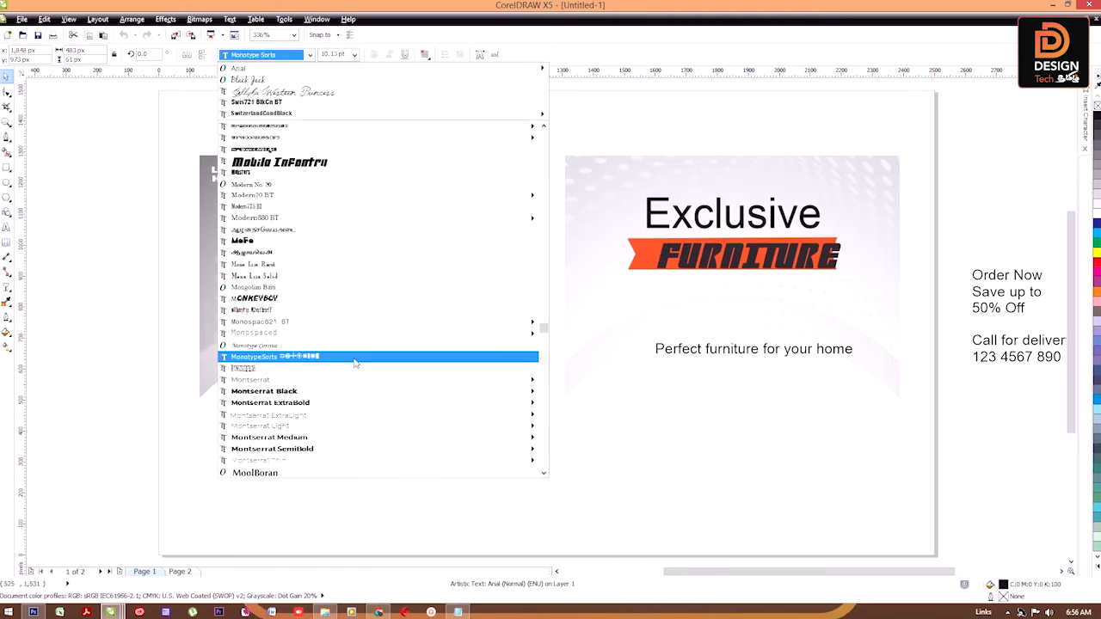
click(315, 405)
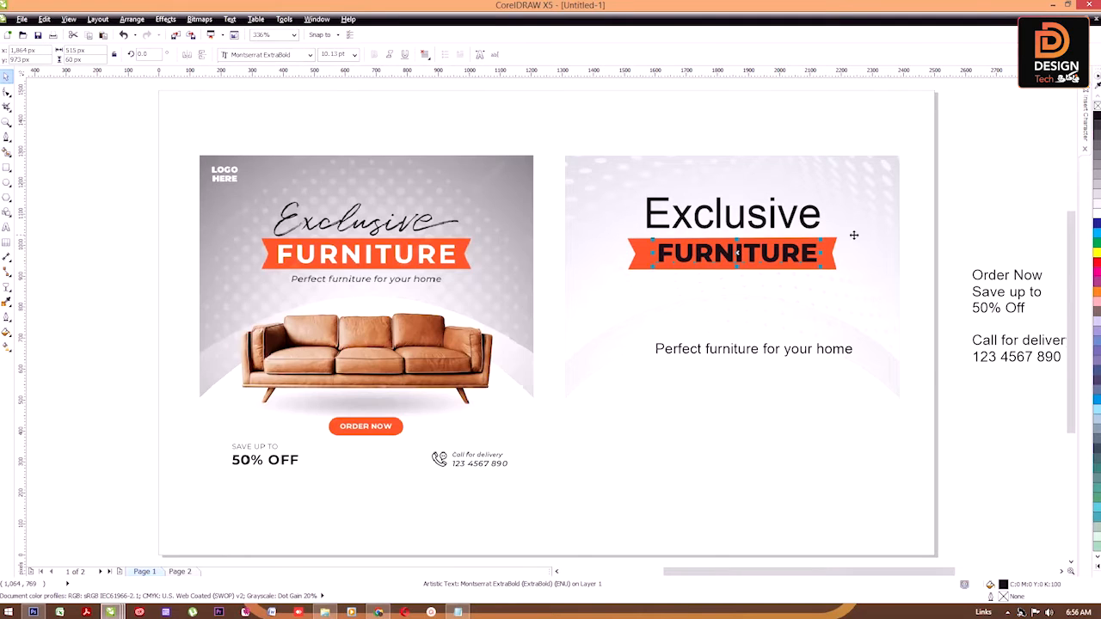
Widen the letter spacing of "FURNITURE" with the Shape tool until the word reaches the ribbon's right end.
click(6, 91)
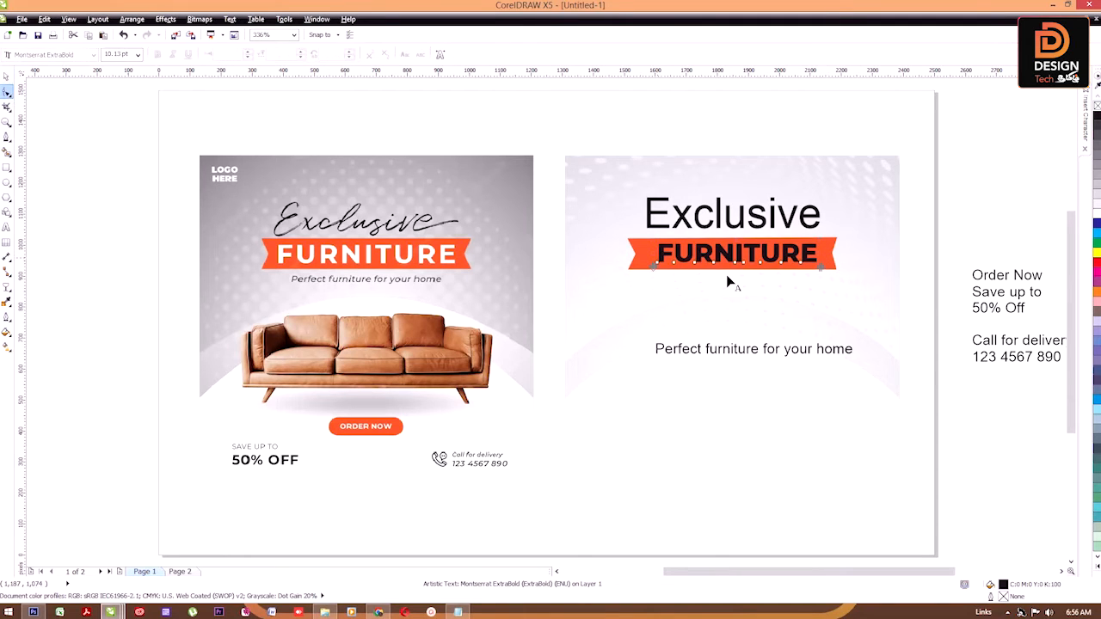
drag(821, 268, 840, 267)
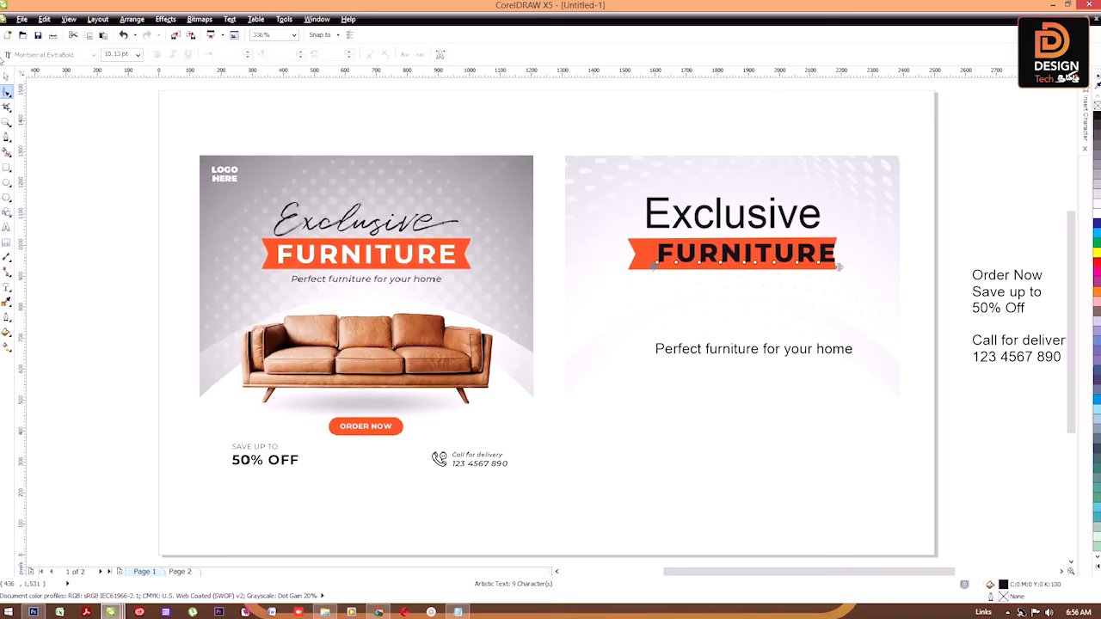
Centre "FURNITURE" horizontally and vertically on the orange ribbon and fill the text white.
key(space)
shift+click(727, 249)
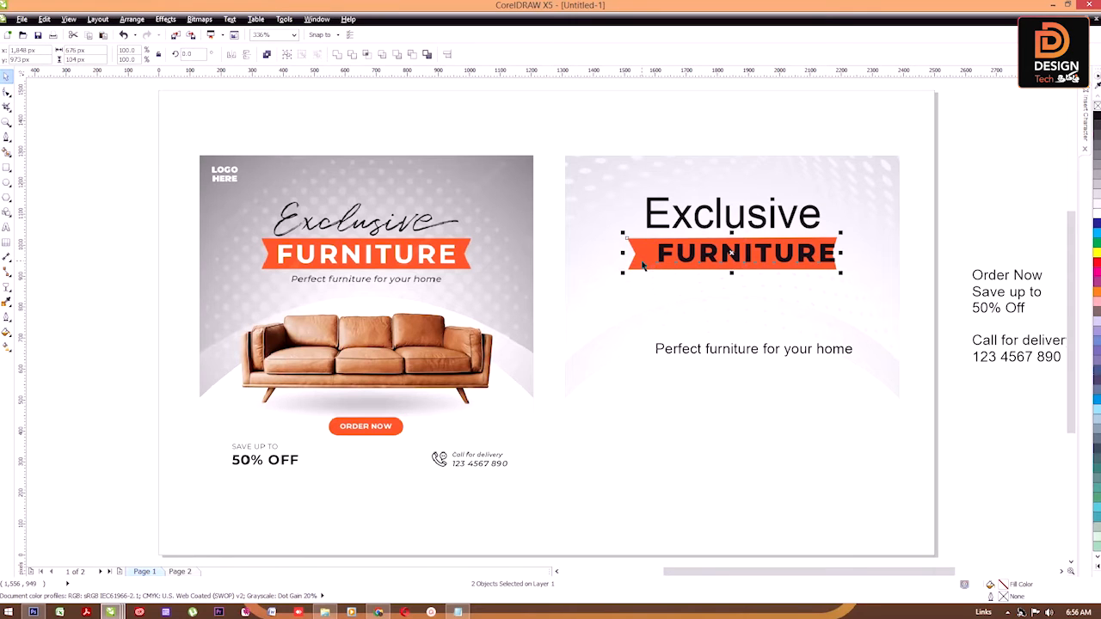
click(845, 255)
click(835, 246)
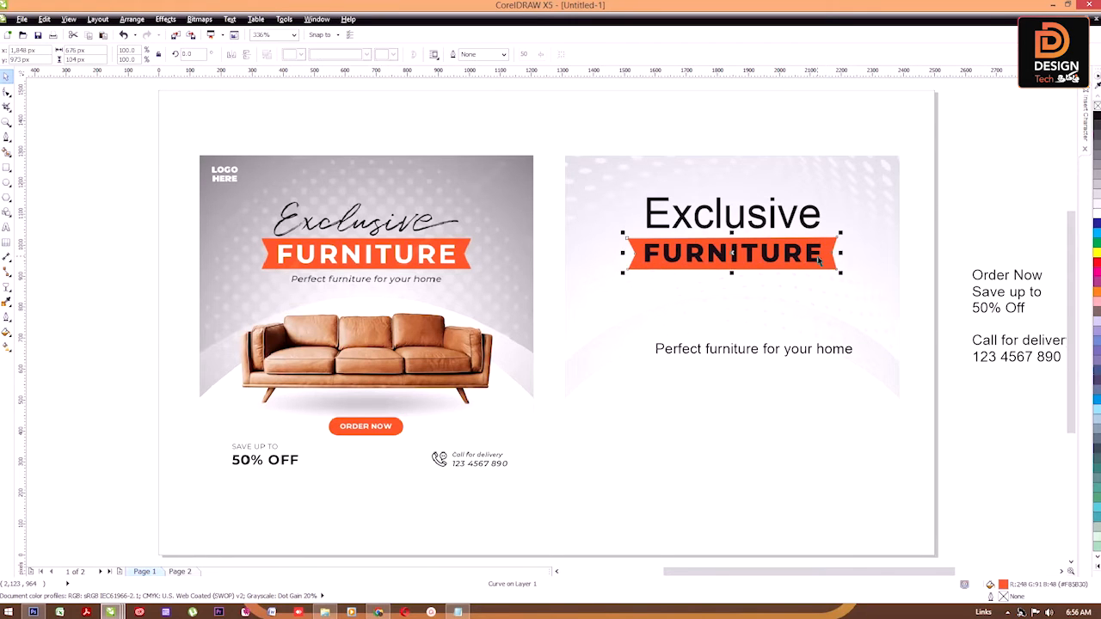
click(848, 250)
click(813, 258)
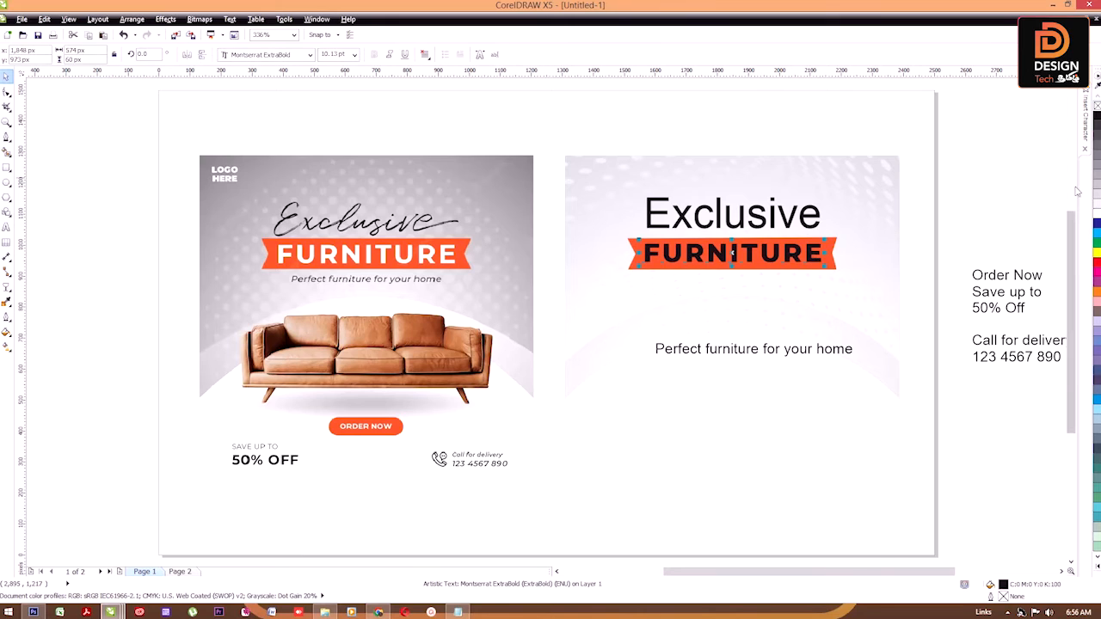
click(961, 208)
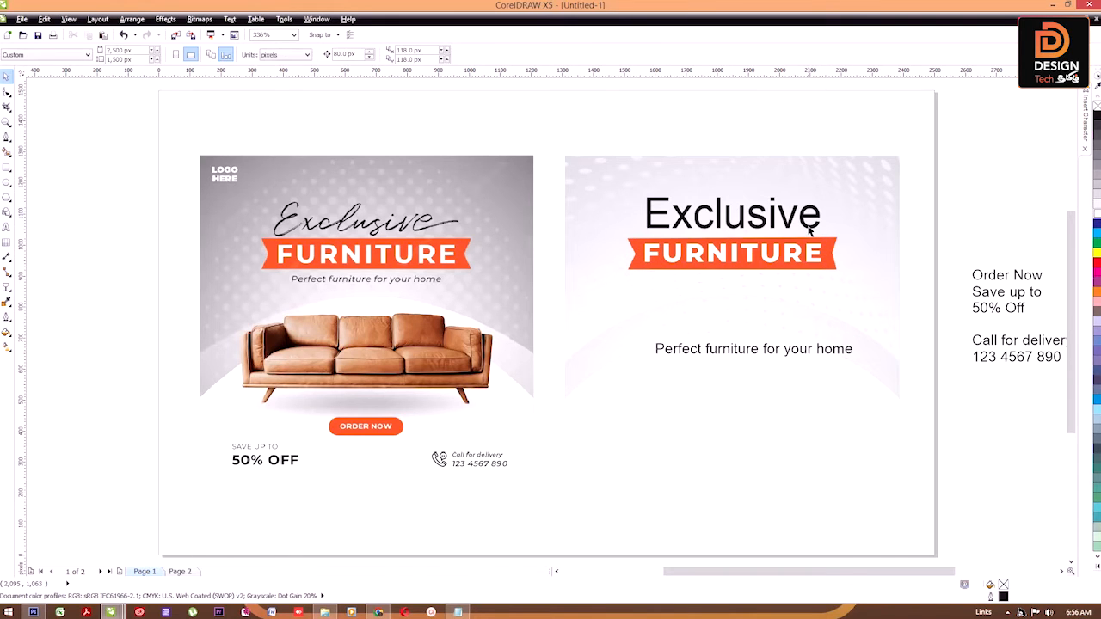
Set the "Exclusive" text's font to Jellyka Western Princess and centre it horizontally above the orange ribbon.
click(768, 220)
click(310, 54)
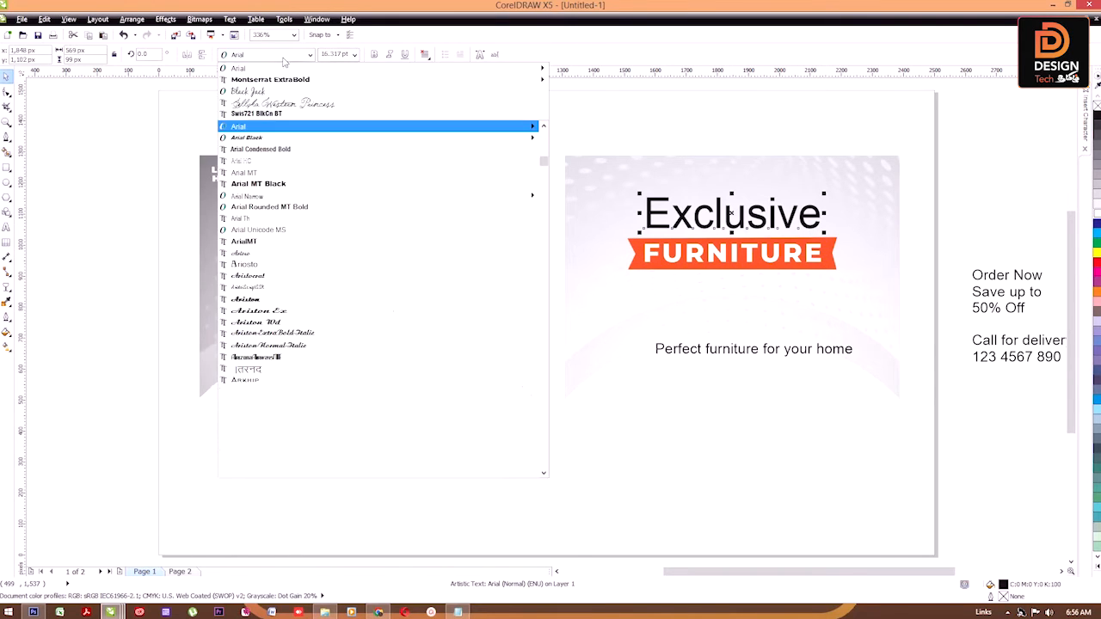
click(273, 105)
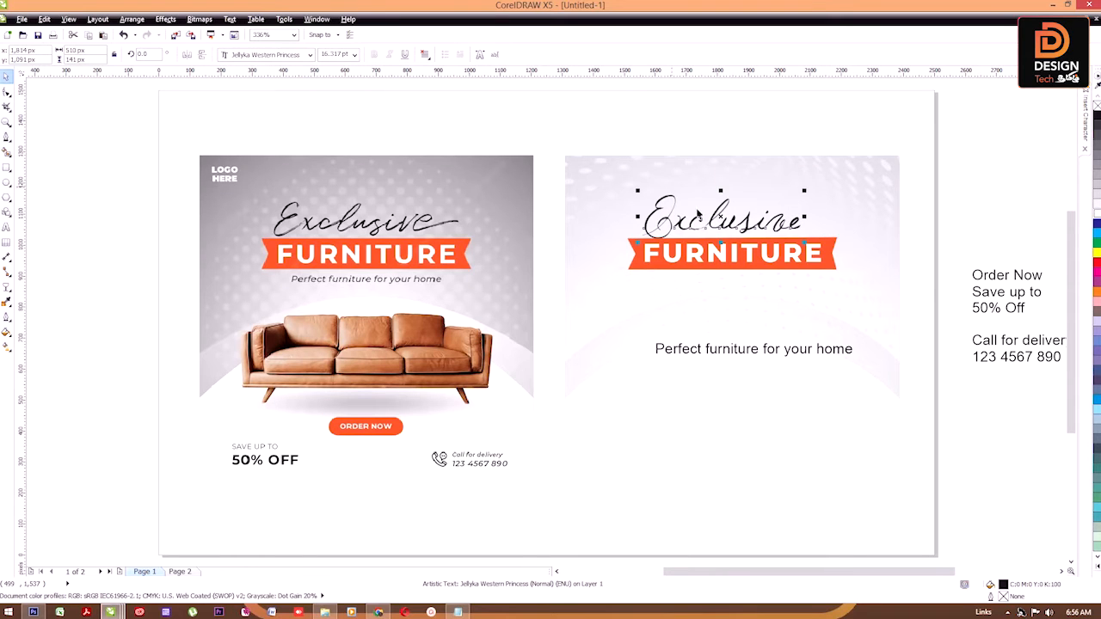
drag(776, 222, 795, 224)
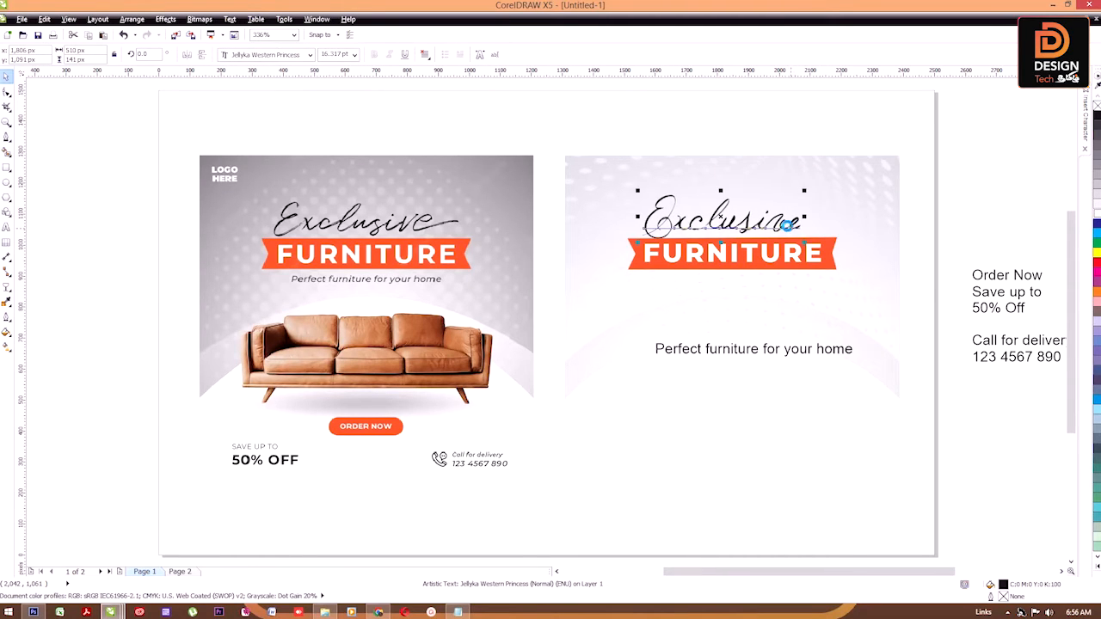
shift+click(834, 244)
key(c)
key(Escape)
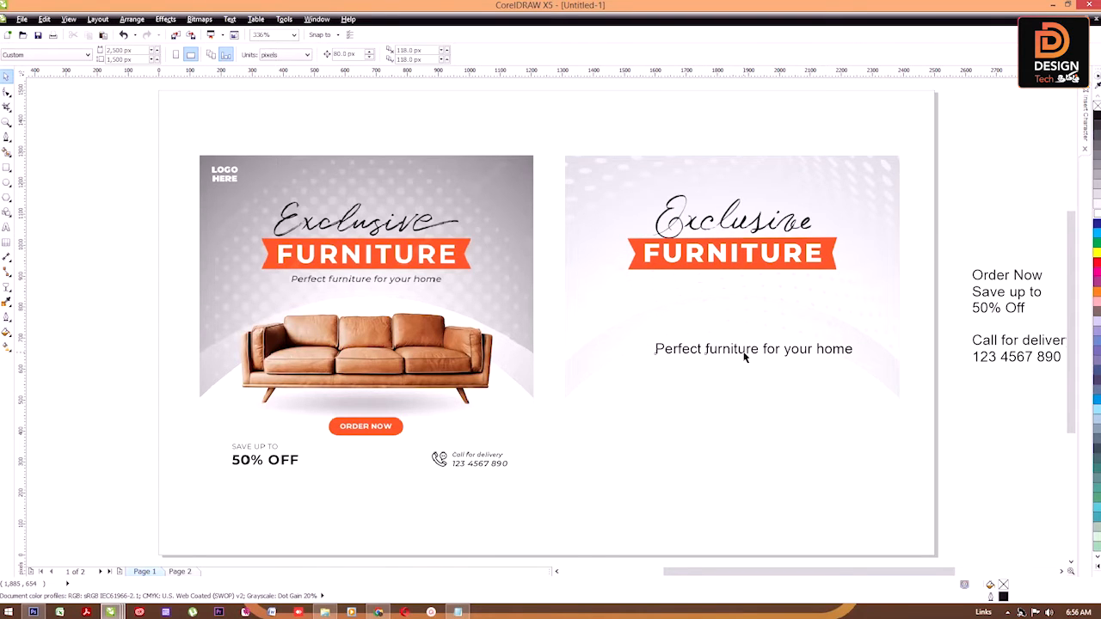
Move "Perfect furniture for your home" just below the orange ribbon and set its font to Montserrat Light.
drag(745, 358, 720, 293)
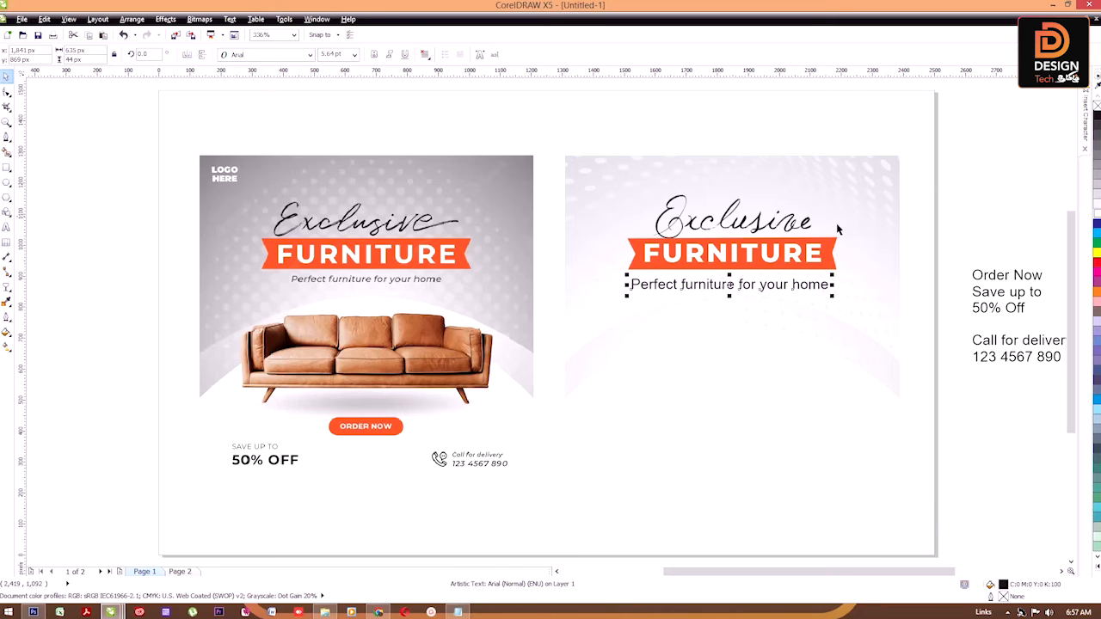
click(274, 56)
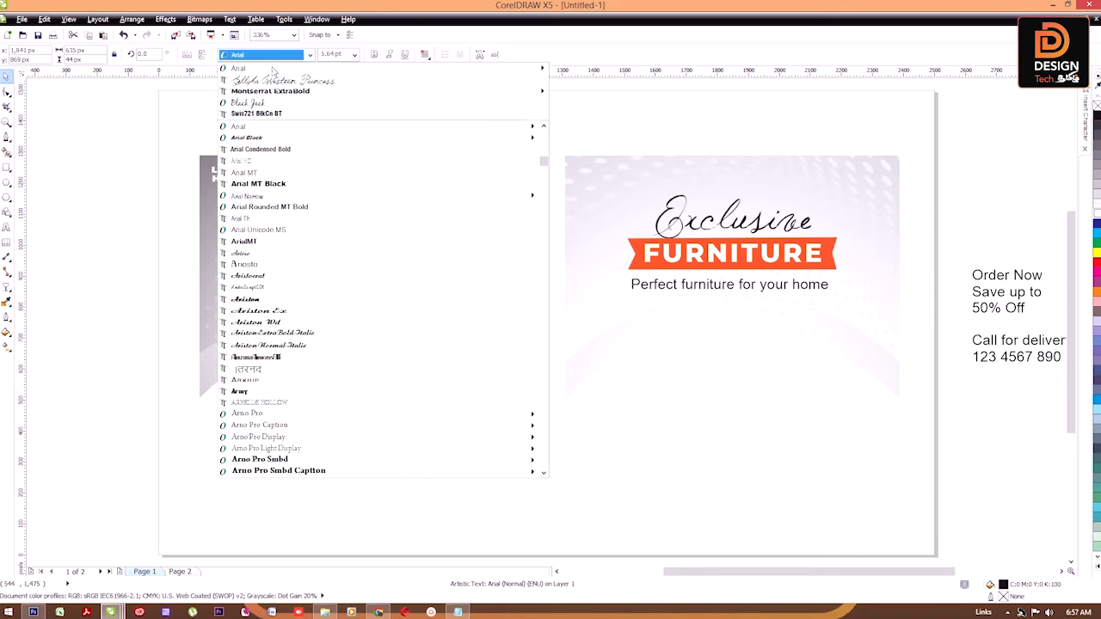
click(270, 91)
click(308, 54)
scroll(301, 241, down, 3)
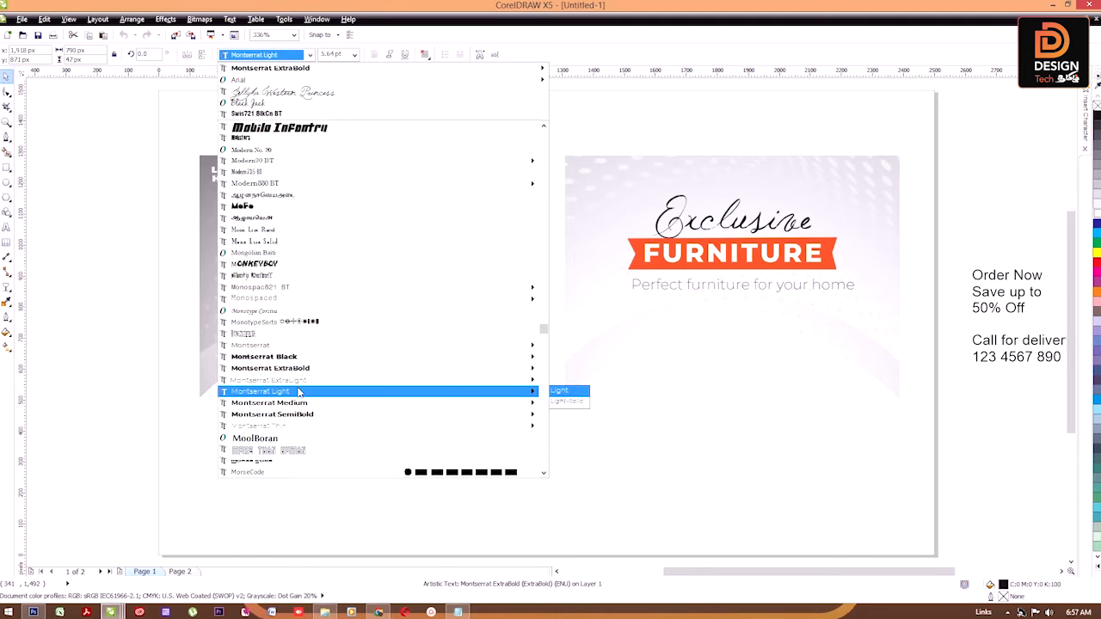
click(300, 391)
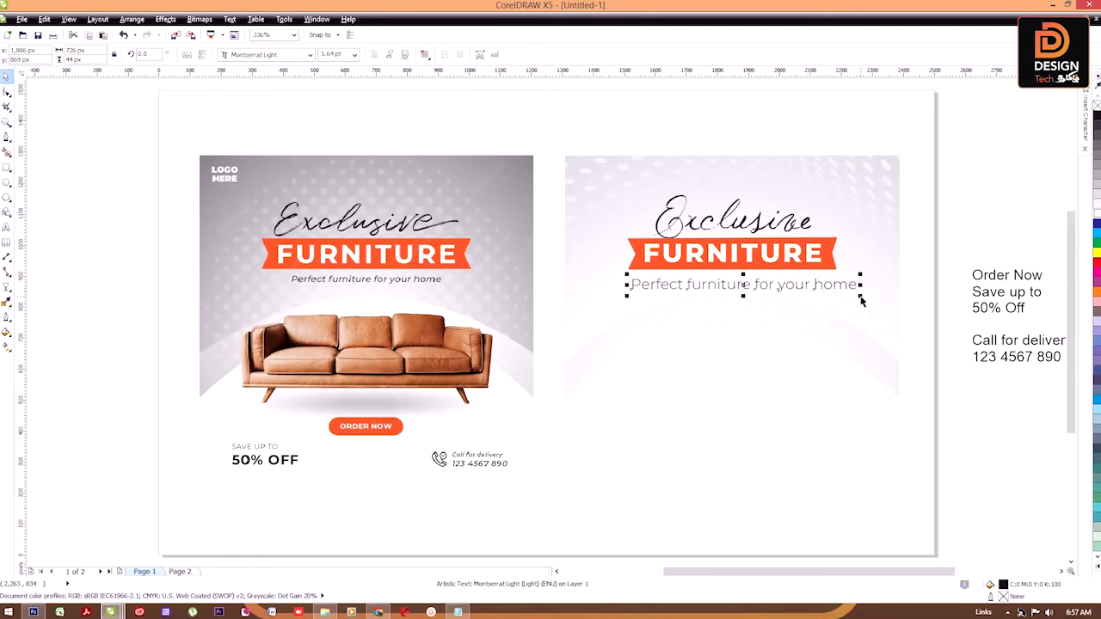
Scale the tagline below the ribbon down to about 4.286 pt and set its font to Montserrat Medium Italic.
drag(860, 297, 807, 294)
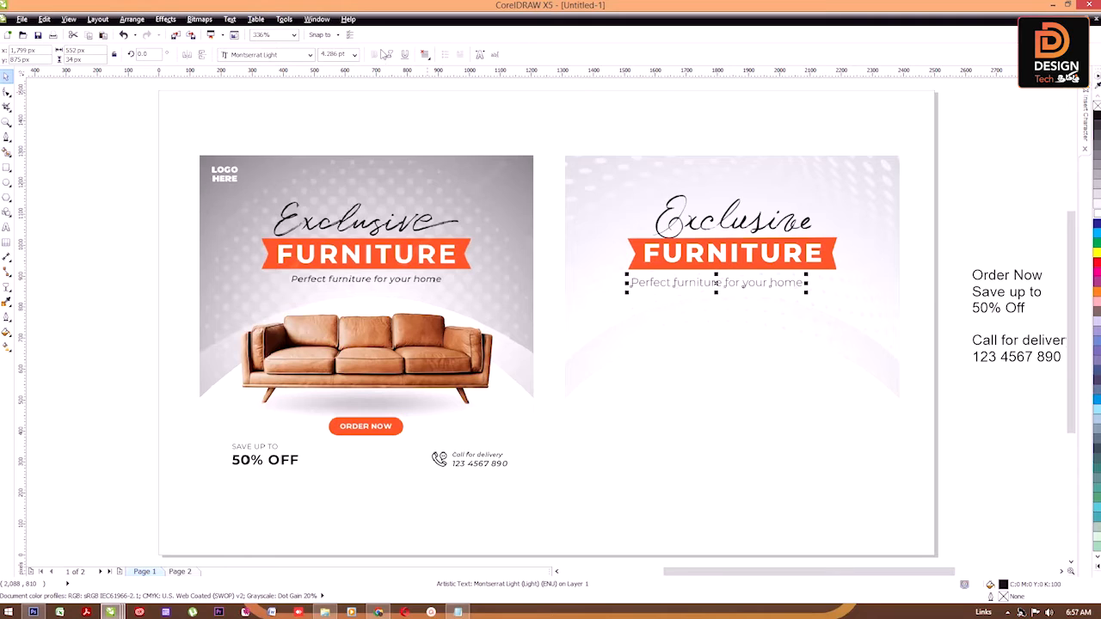
click(388, 55)
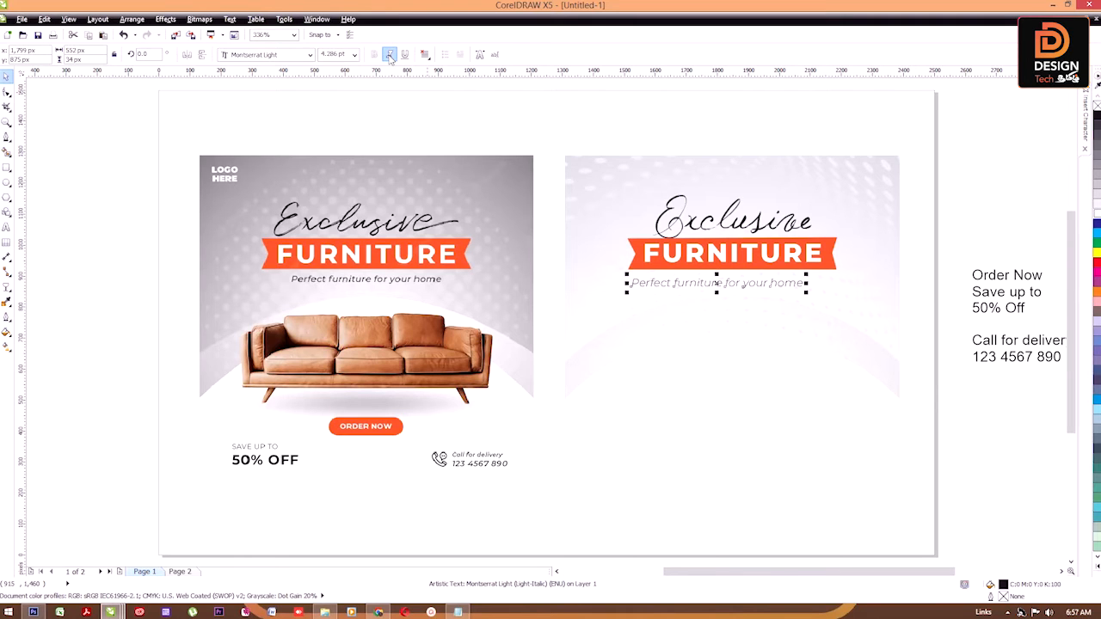
click(289, 56)
mouse_move(309, 391)
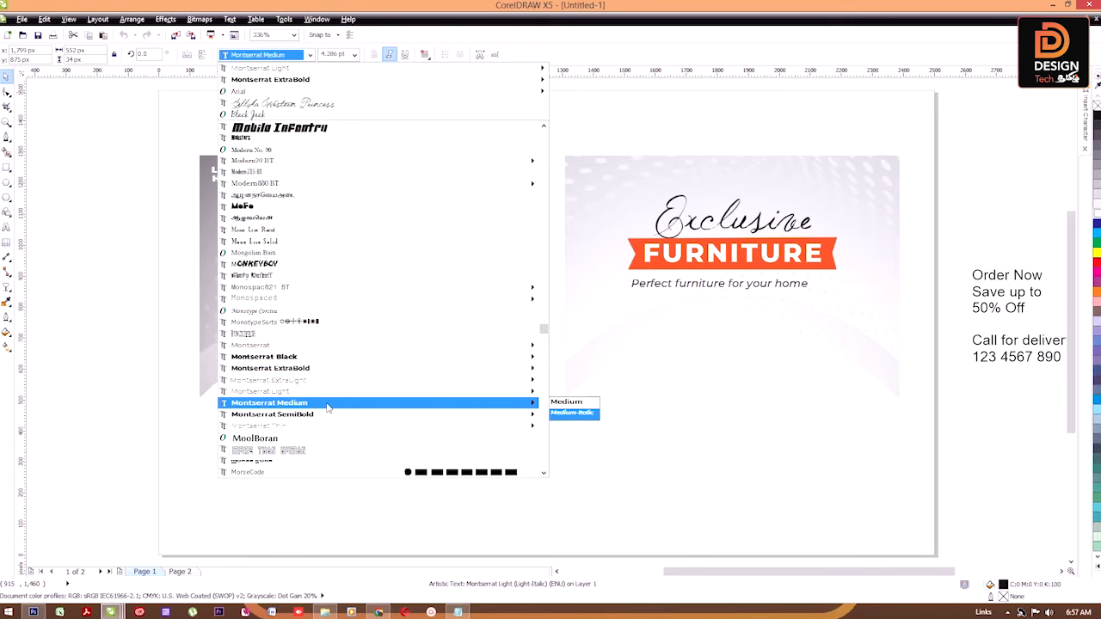
click(328, 407)
Shrink the tagline slightly and centre it horizontally on the post's background.
click(840, 297)
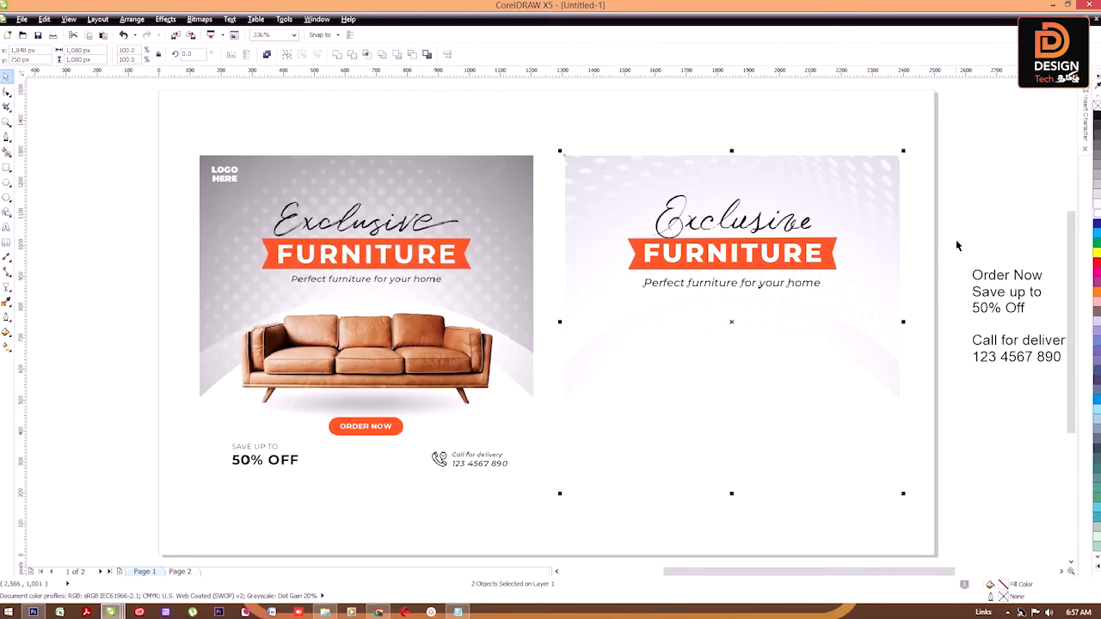
click(825, 285)
scroll(828, 289, up, 2)
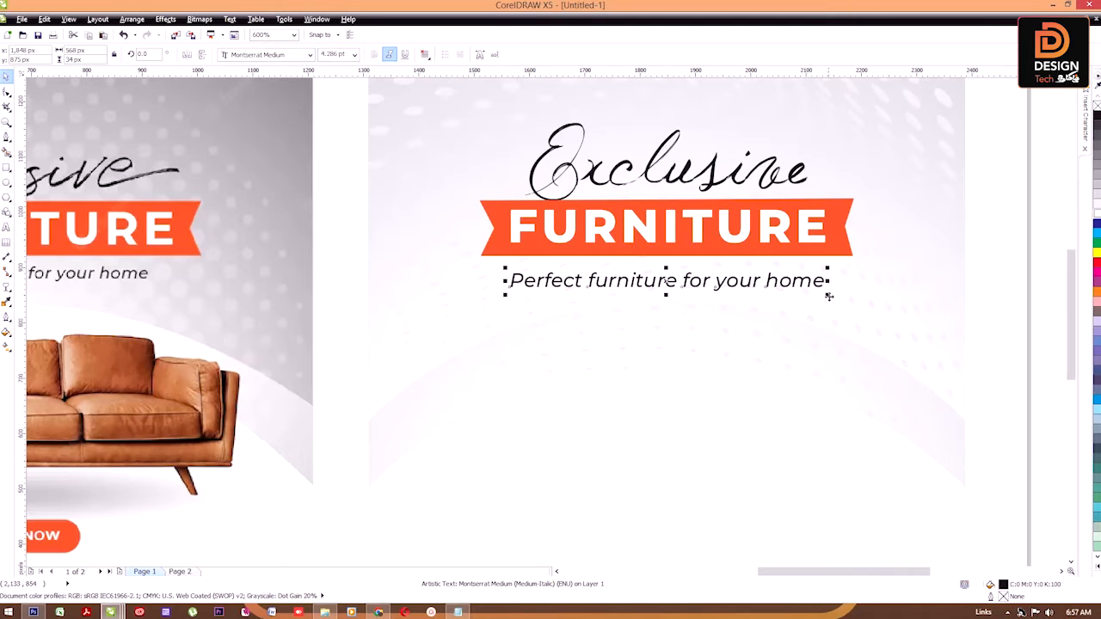
drag(828, 297, 788, 298)
shift+click(818, 285)
key(c)
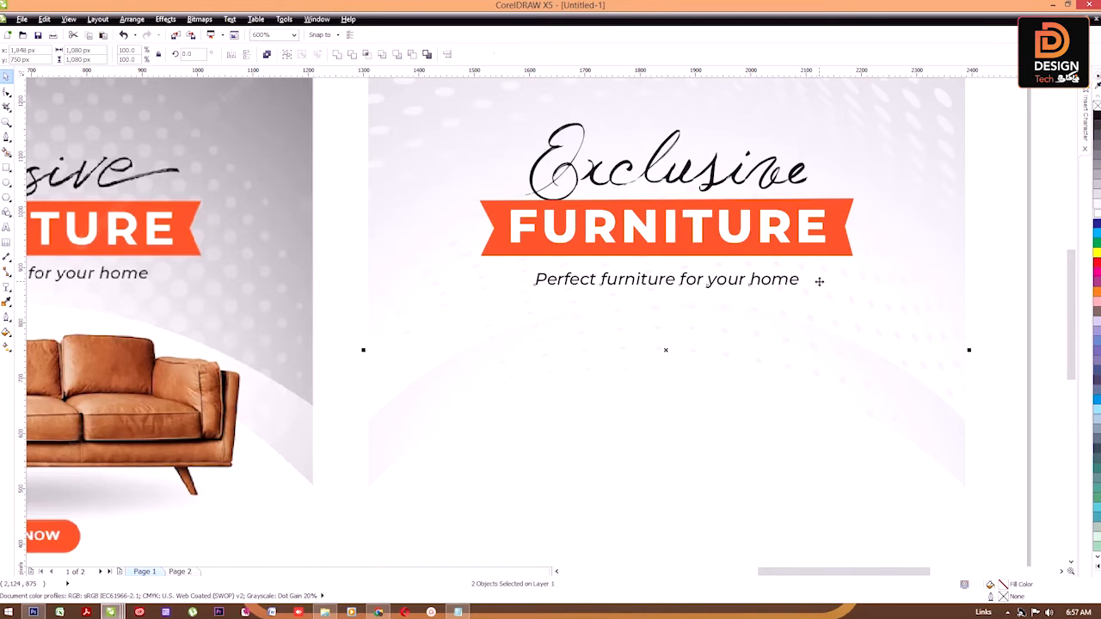
scroll(613, 266, down, 2)
click(837, 227)
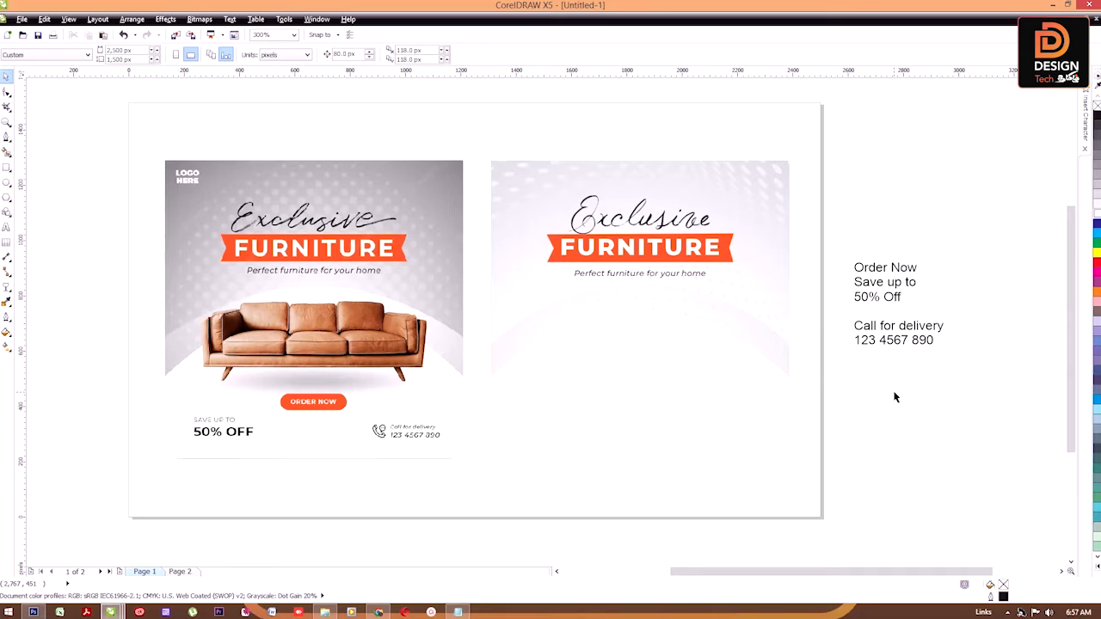
Bring the grey sofa image from page 2 onto the post on page 1, placing it below the tagline and centred horizontally.
key(Page_Down)
click(509, 373)
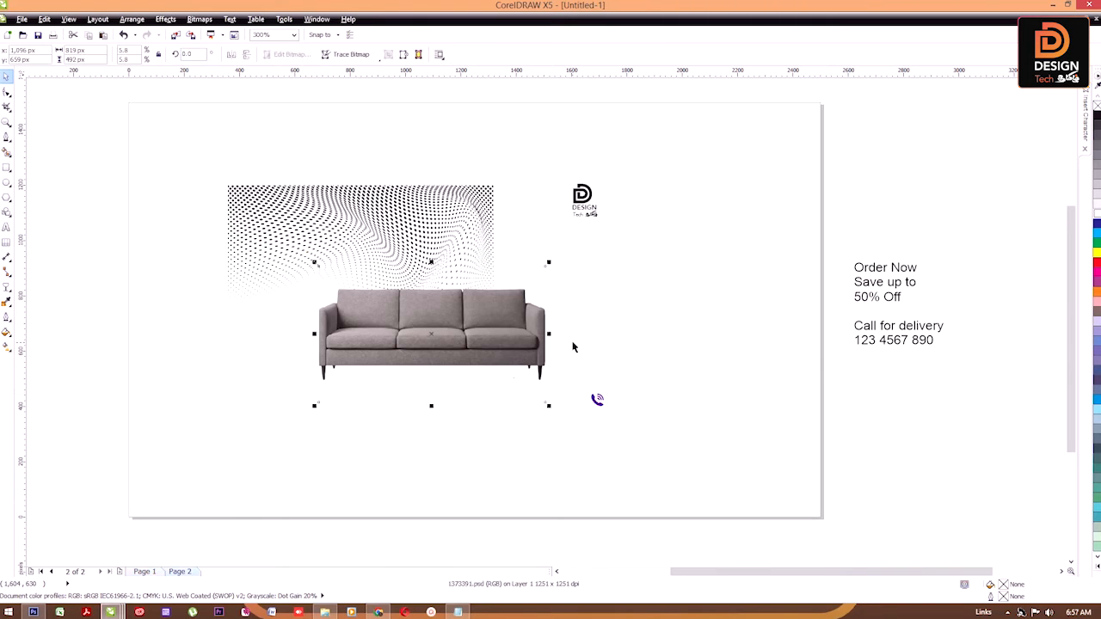
key(Page_Up)
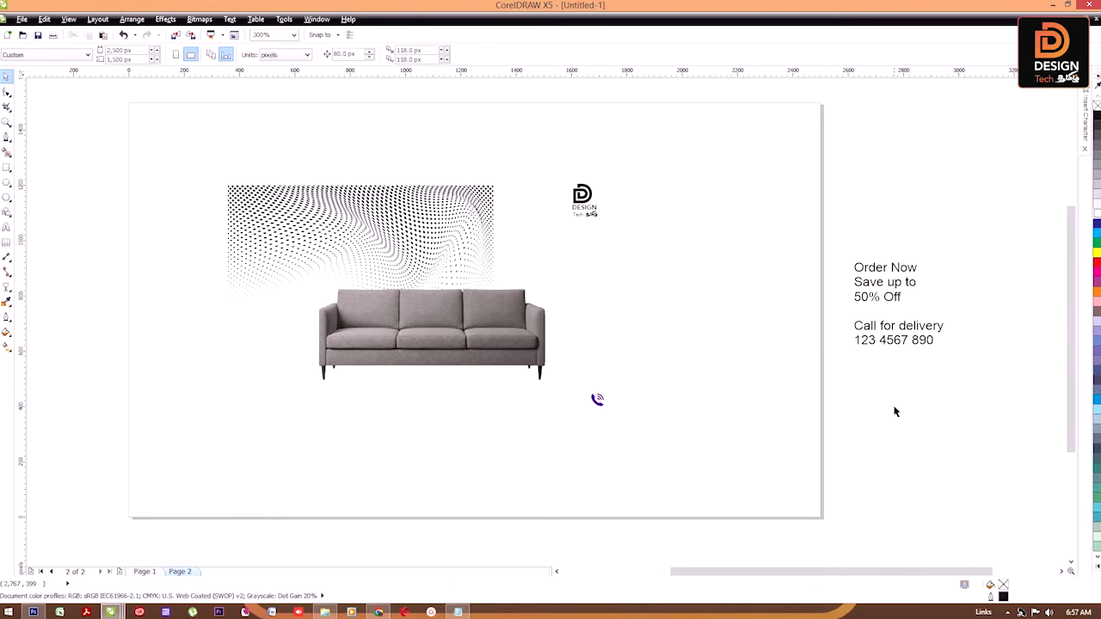
key(ctrl+v)
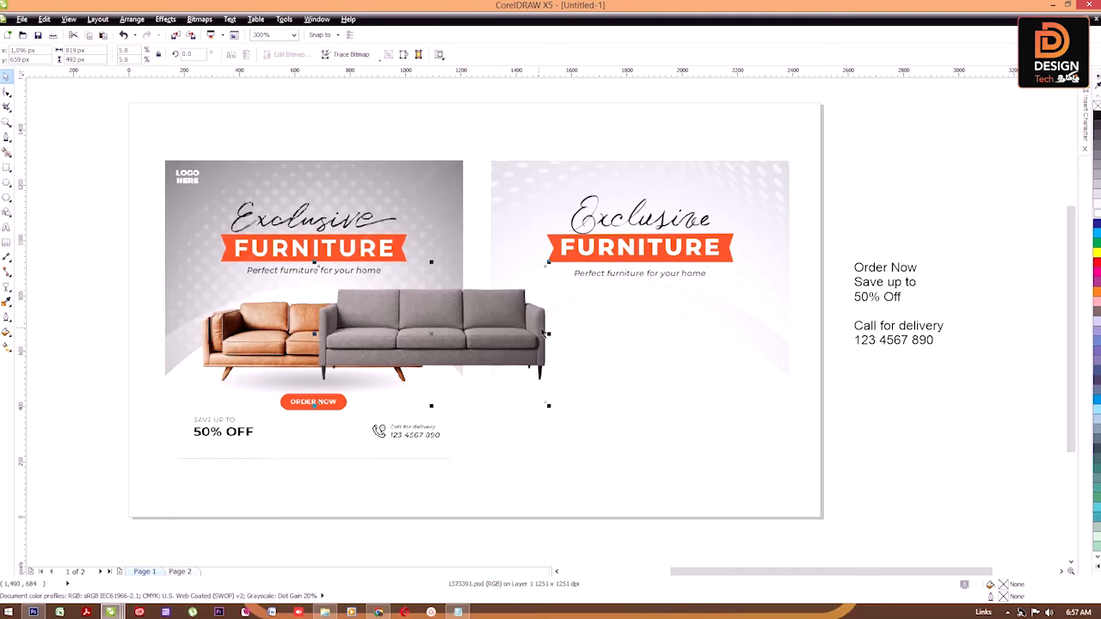
drag(544, 333, 708, 283)
shift+click(766, 293)
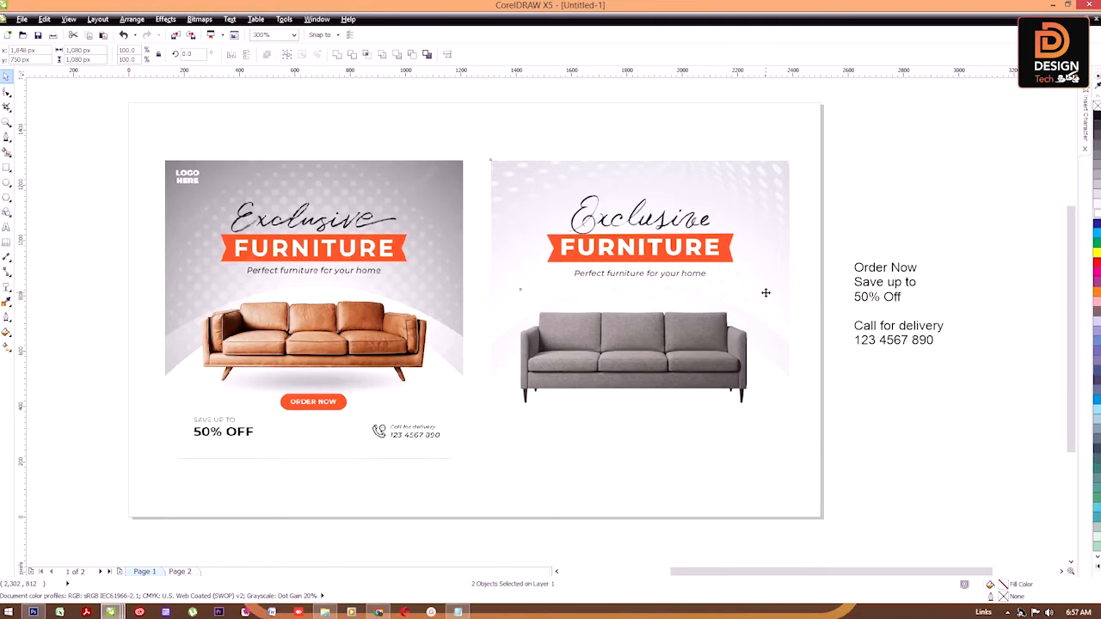
key(c)
click(866, 405)
Try changing the fill of the ellipse inside the post background's PowerClip.
ctrl+click(756, 306)
click(777, 335)
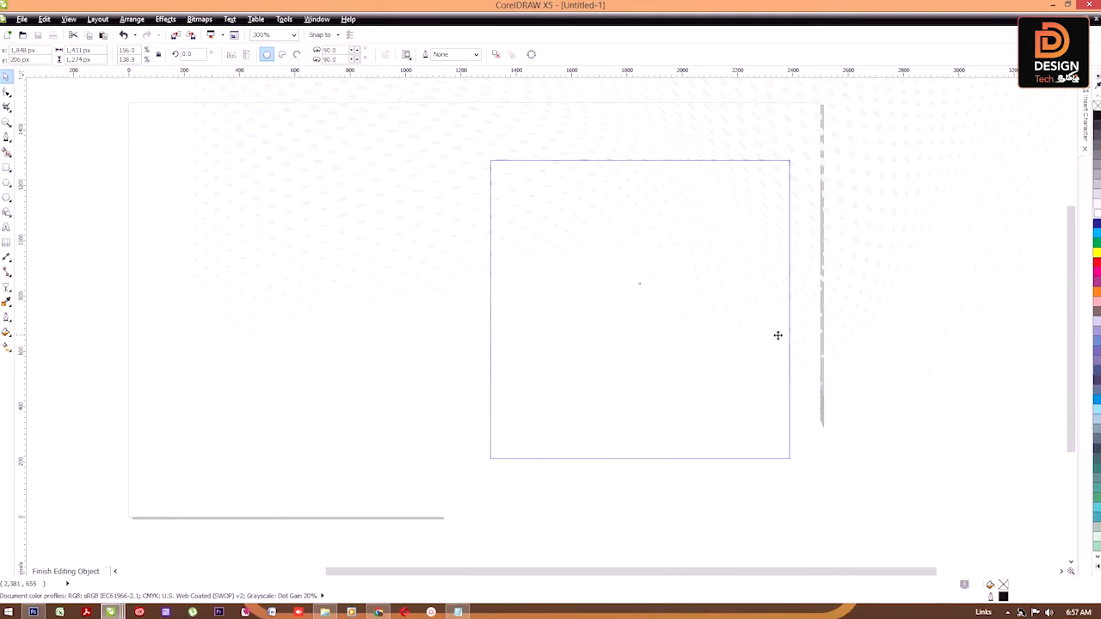
click(468, 397)
drag(469, 397, 410, 407)
key(ctrl+z)
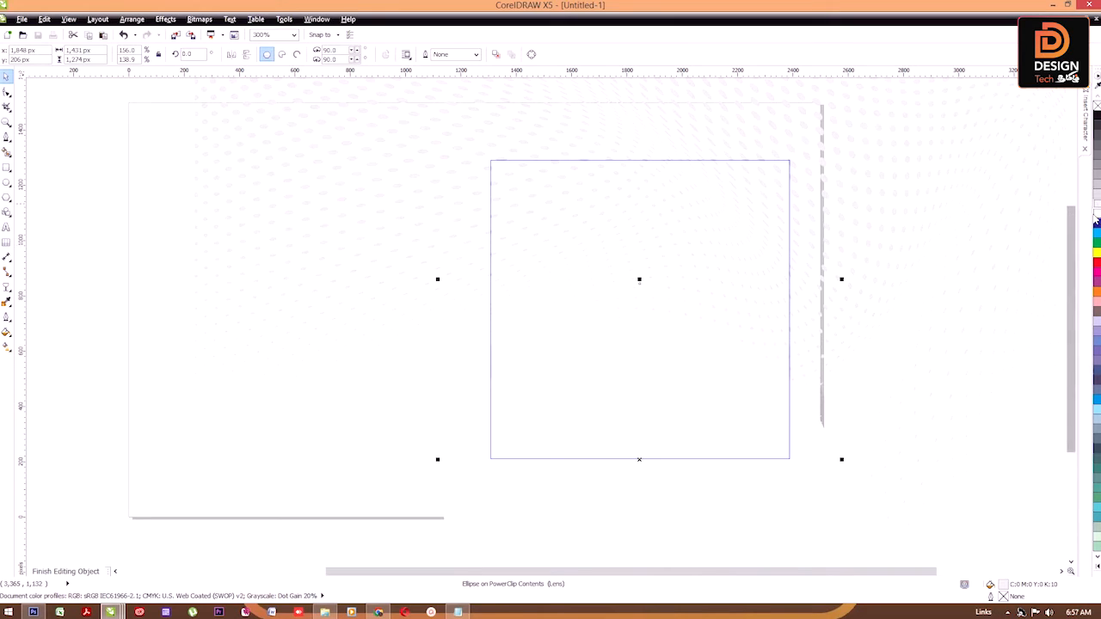
click(1095, 215)
ctrl+click(120, 372)
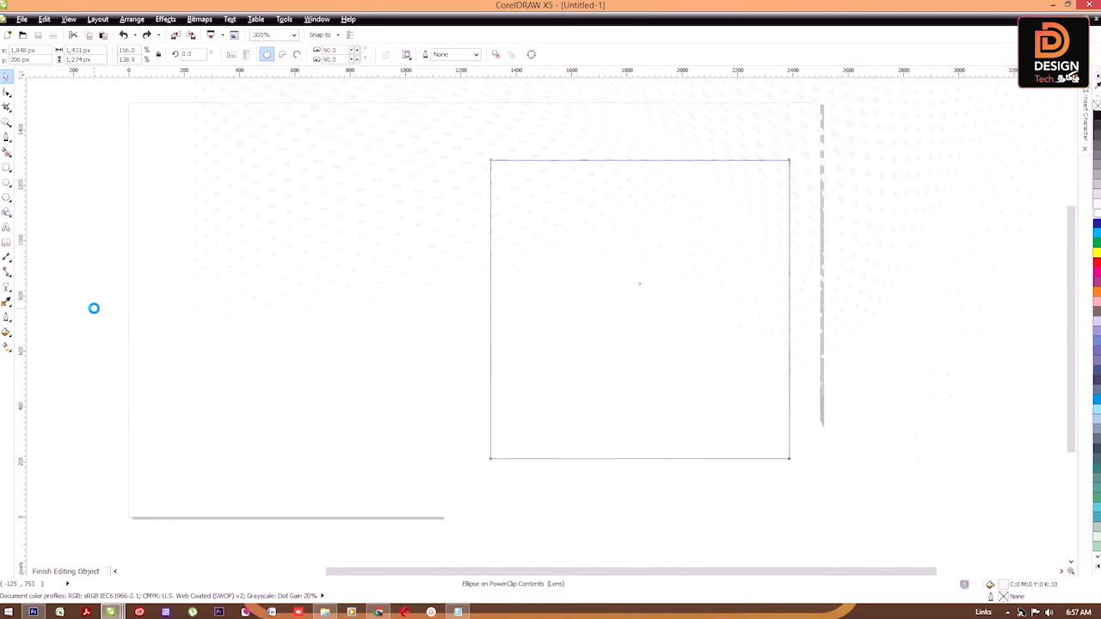
key(Escape)
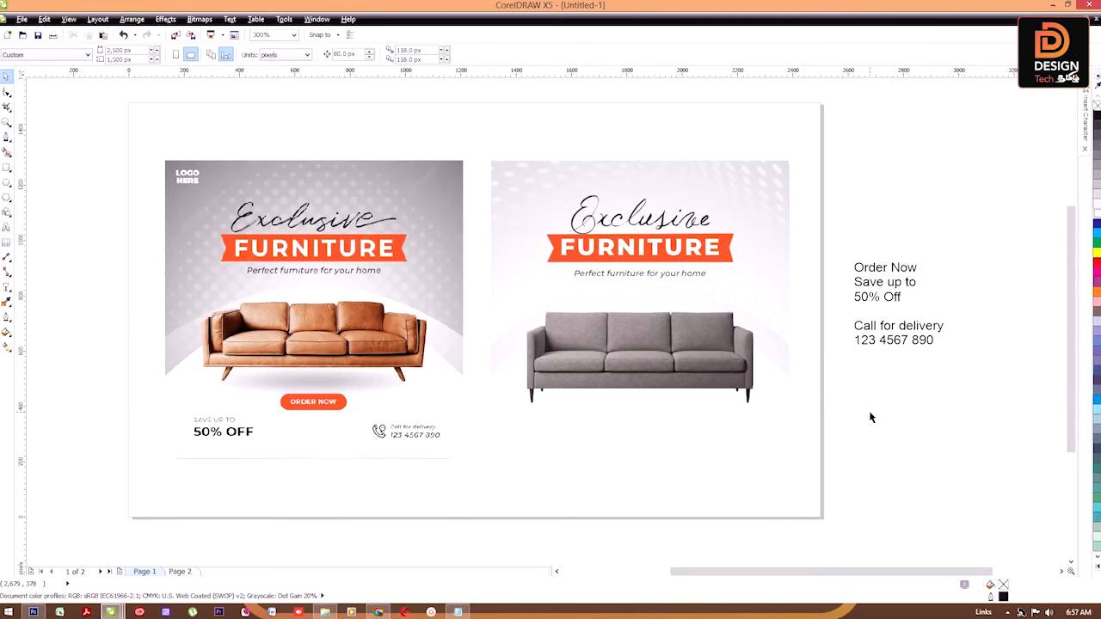
scroll(870, 417, up, 1)
click(826, 409)
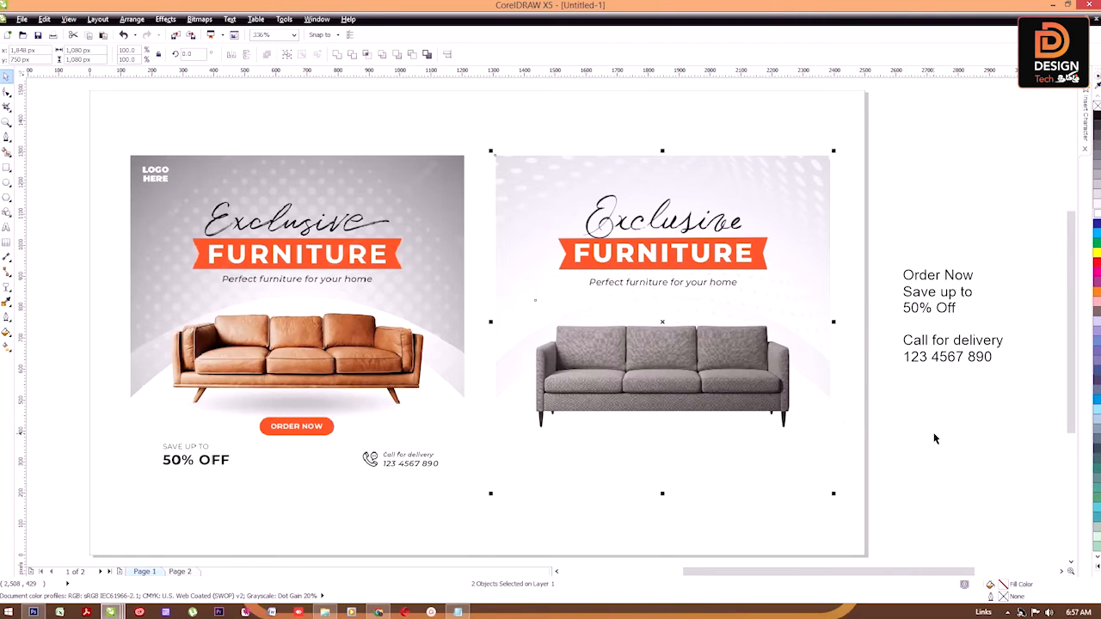
key(Escape)
Move the Design Tech logo from page 2 into the upper-left corner of the new post and fill it white.
key(Page_Down)
mouse_move(764, 155)
mouse_down()
mouse_move(520, 245)
mouse_move(540, 252)
mouse_up()
key(ctrl+x)
key(Page_Up)
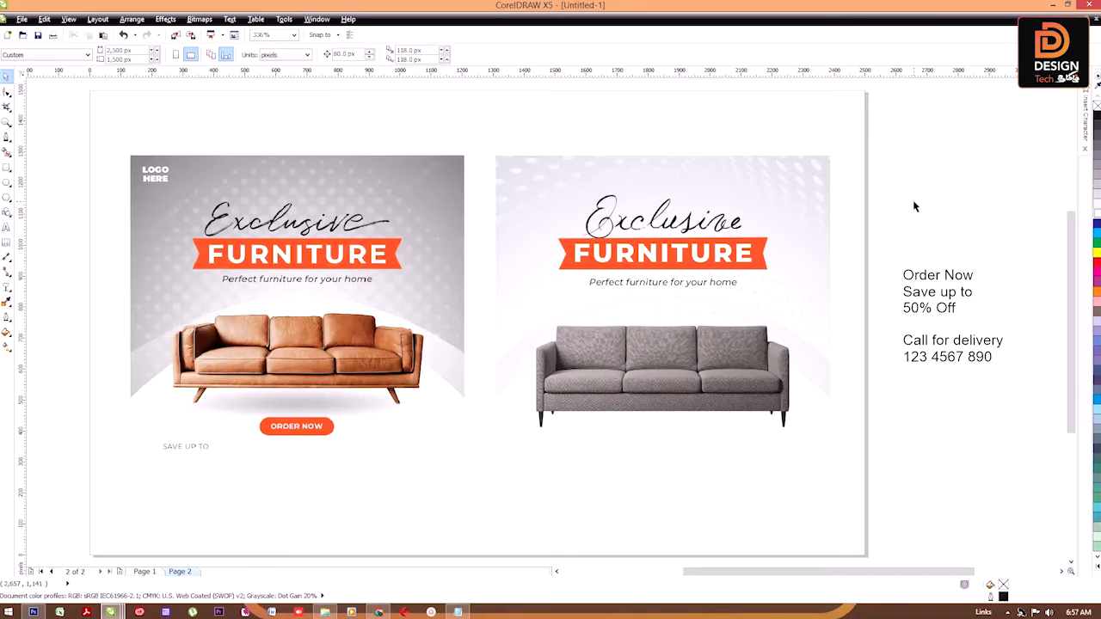
key(ctrl+v)
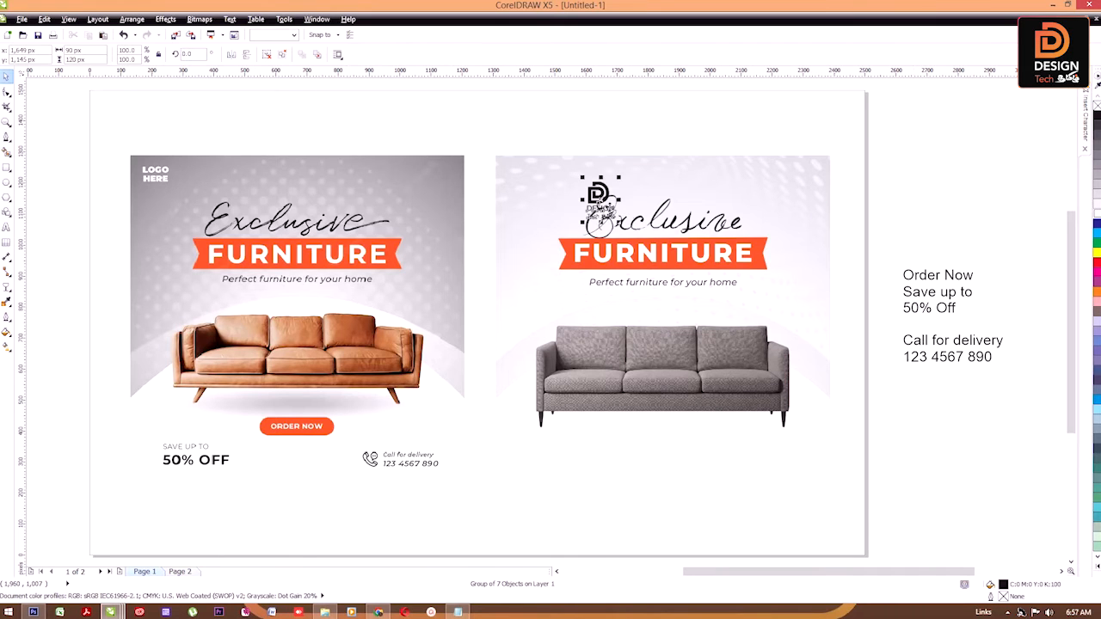
drag(601, 201, 526, 191)
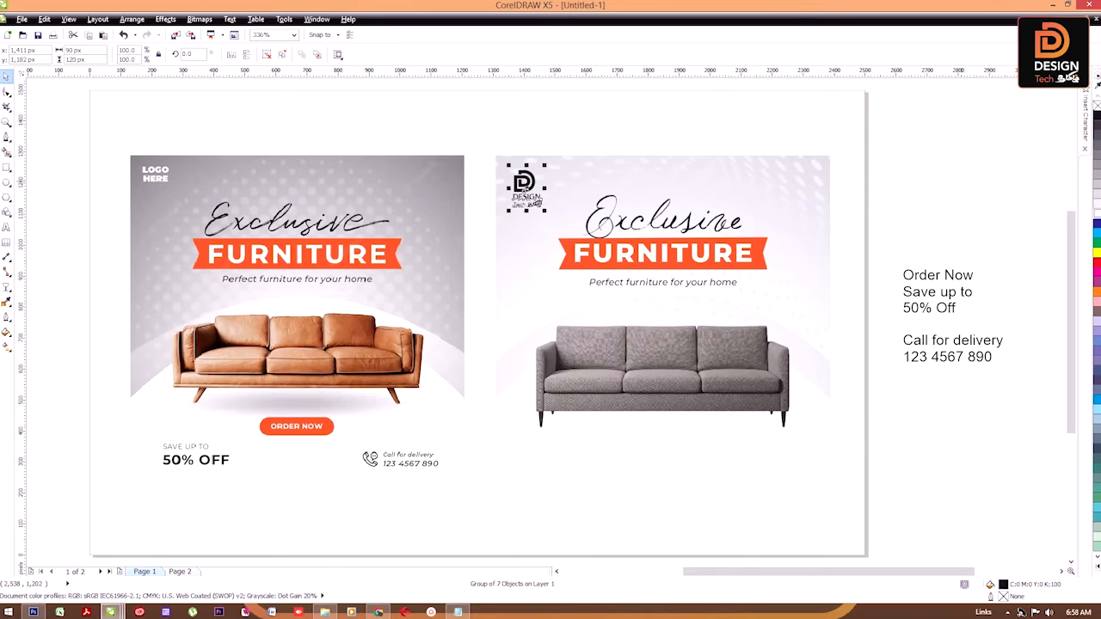
click(913, 181)
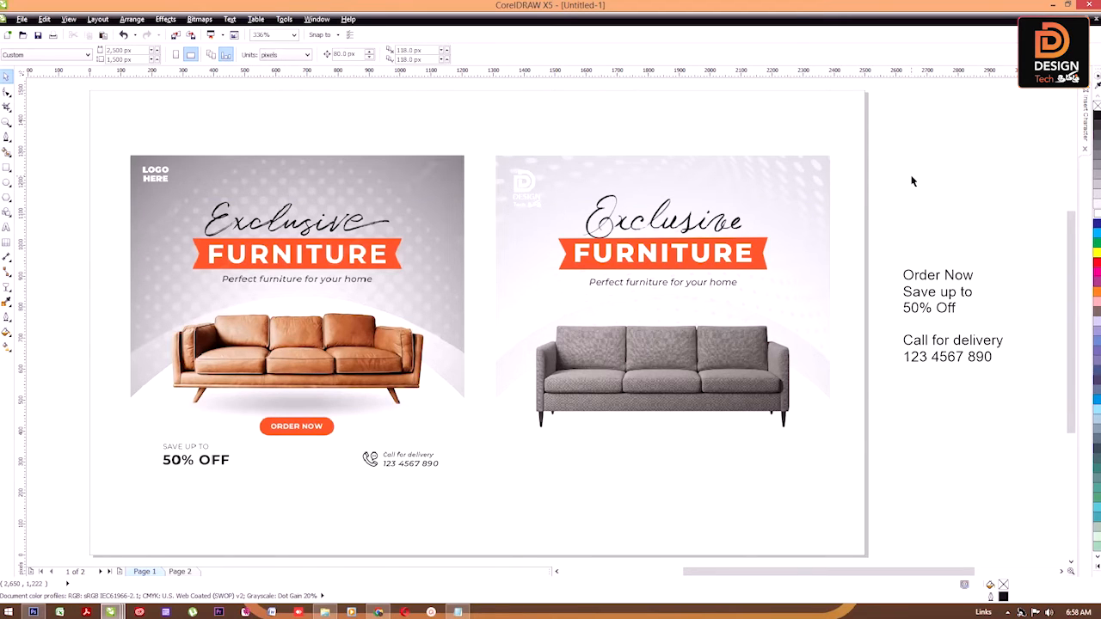
Preview the page full screen to compare the new post with the reference.
key(F9)
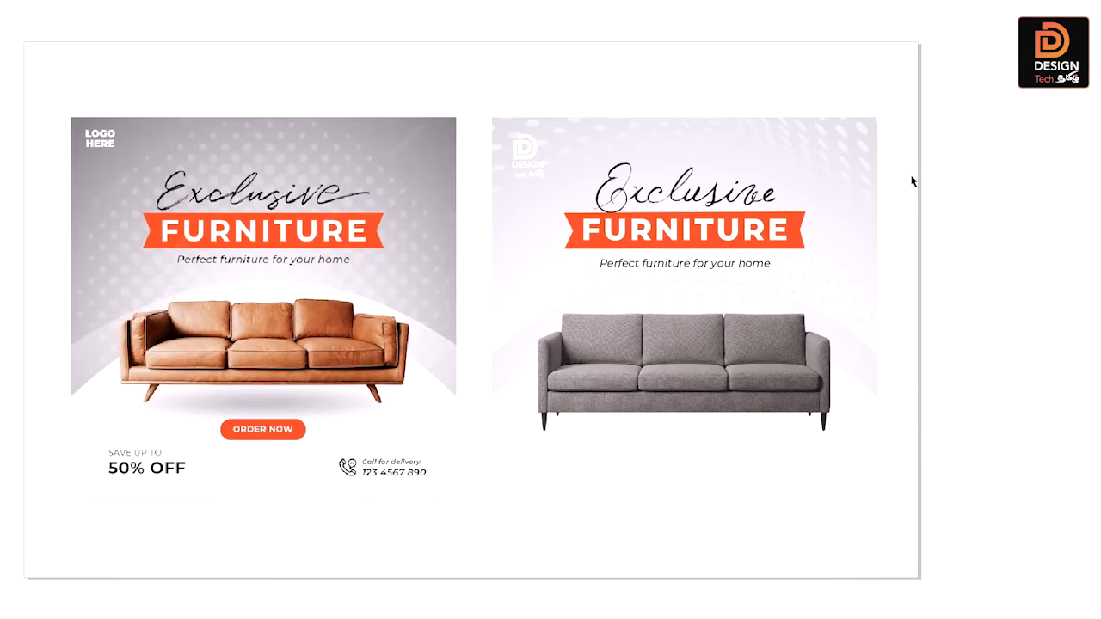
key(F9)
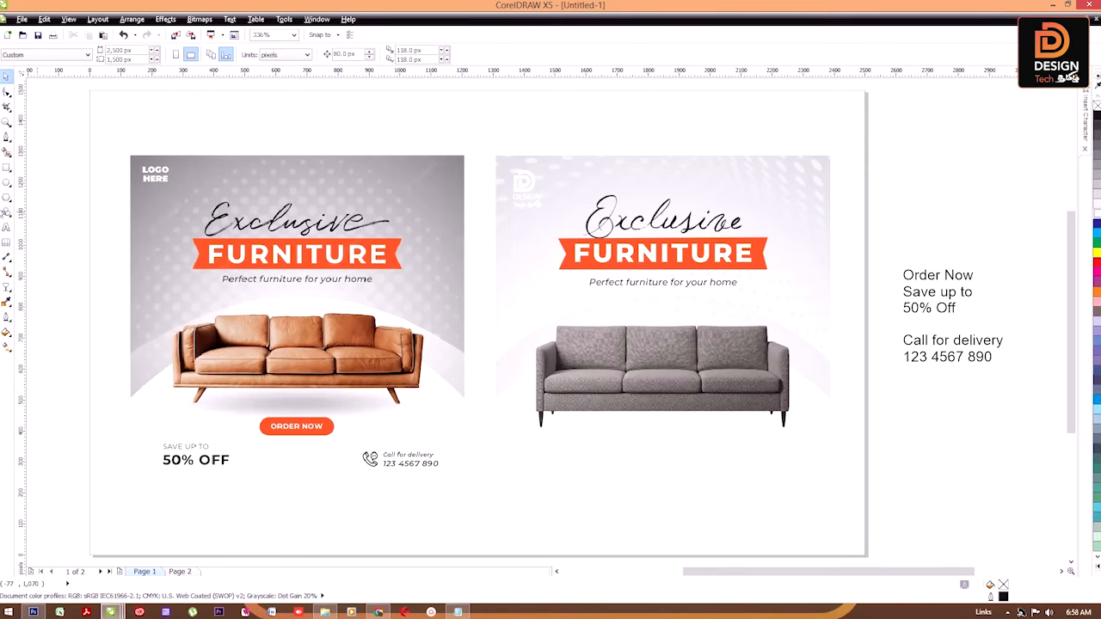
Draw a 240 × 59 px rectangle over the reference's ORDER NOW button and round its corners to about 27 px.
click(7, 167)
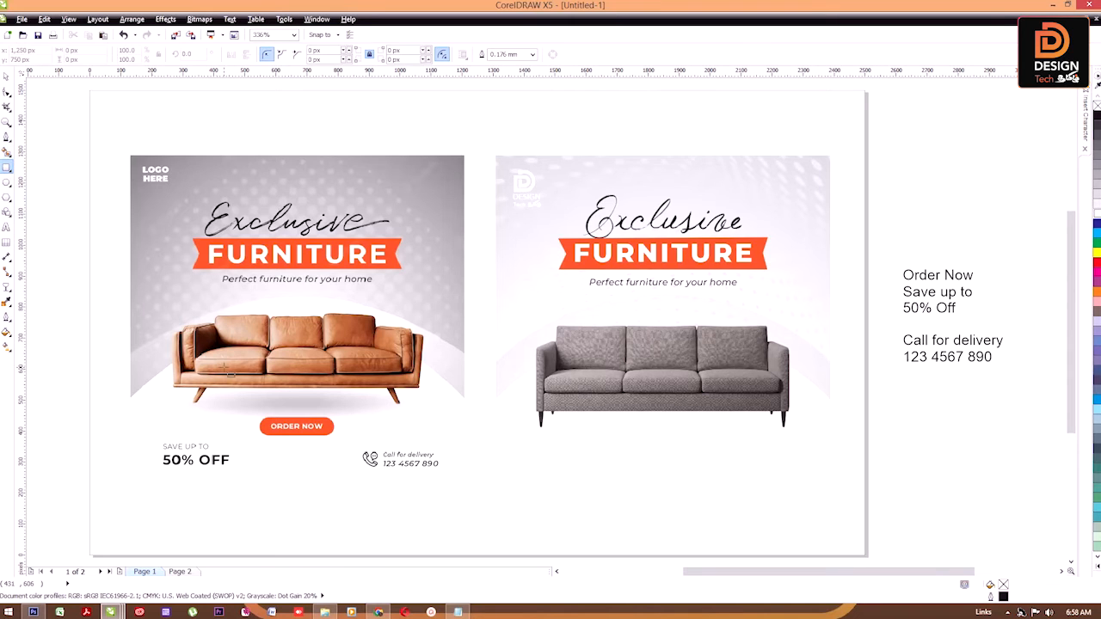
scroll(260, 446, up, 3)
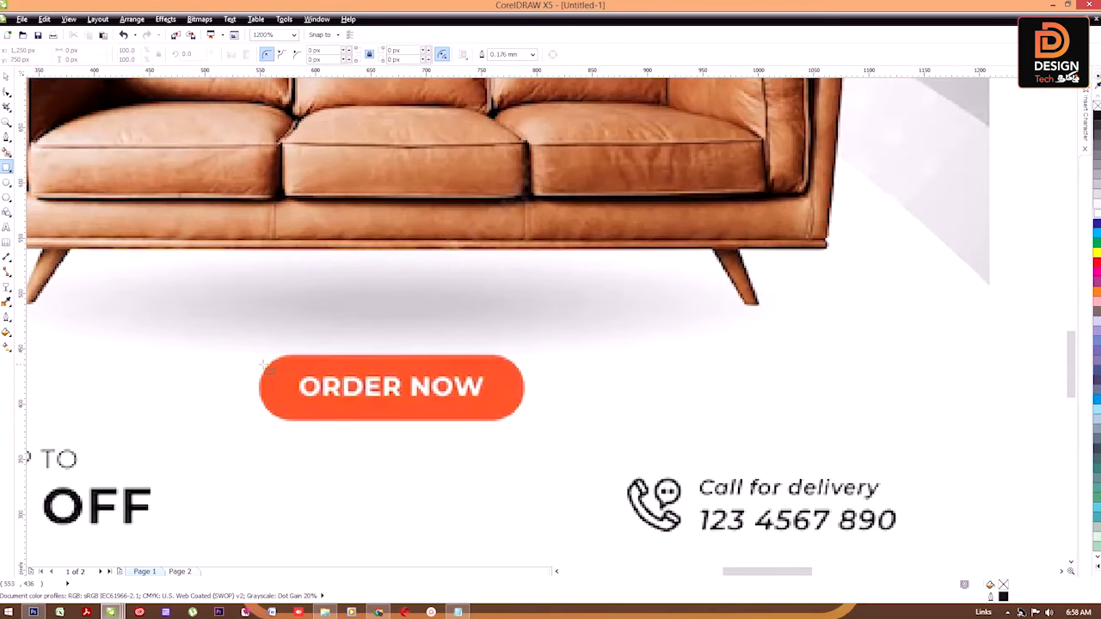
mouse_move(262, 362)
mouse_down()
mouse_move(538, 432)
mouse_move(527, 419)
mouse_up()
drag(391, 419, 391, 424)
drag(391, 356, 392, 352)
click(7, 93)
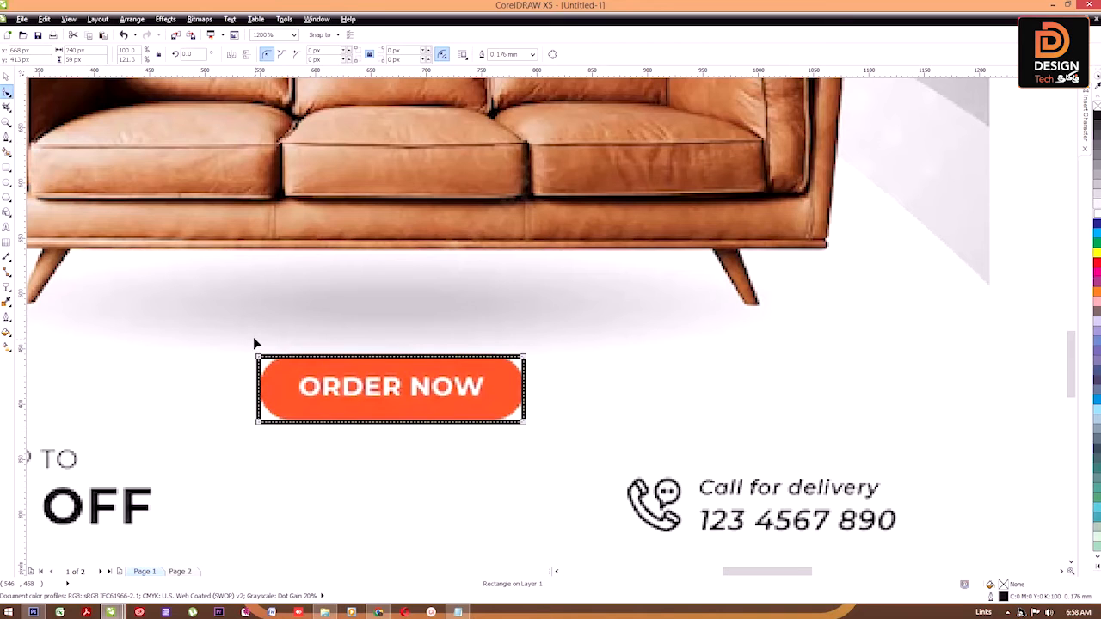
drag(261, 362, 287, 355)
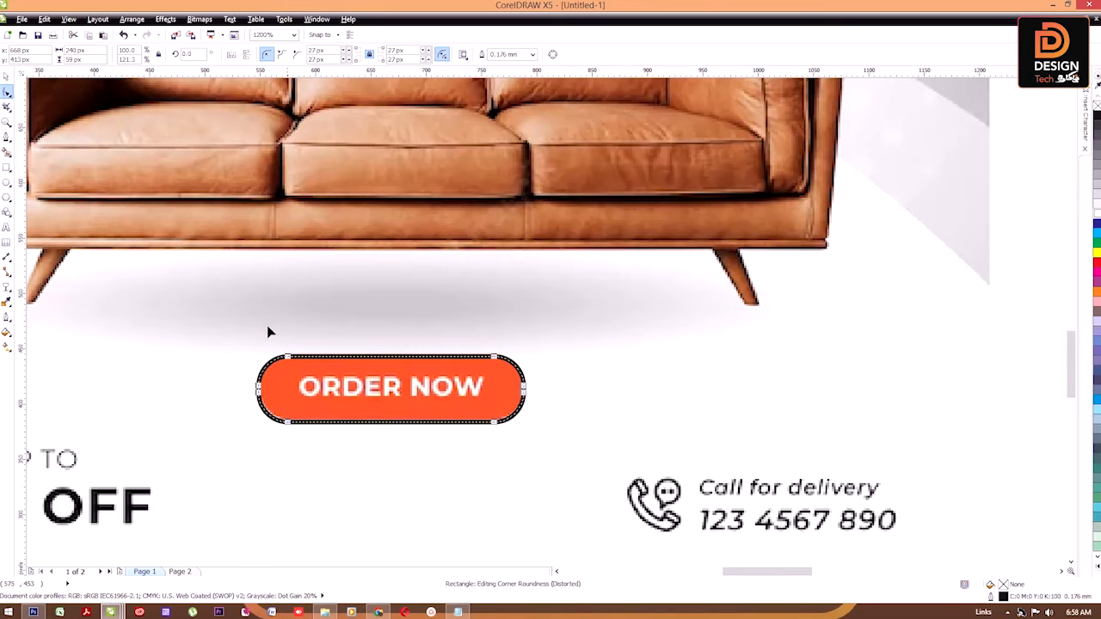
click(7, 76)
Centre the rounded button outline horizontally on the new post's background.
scroll(267, 342, down, 3)
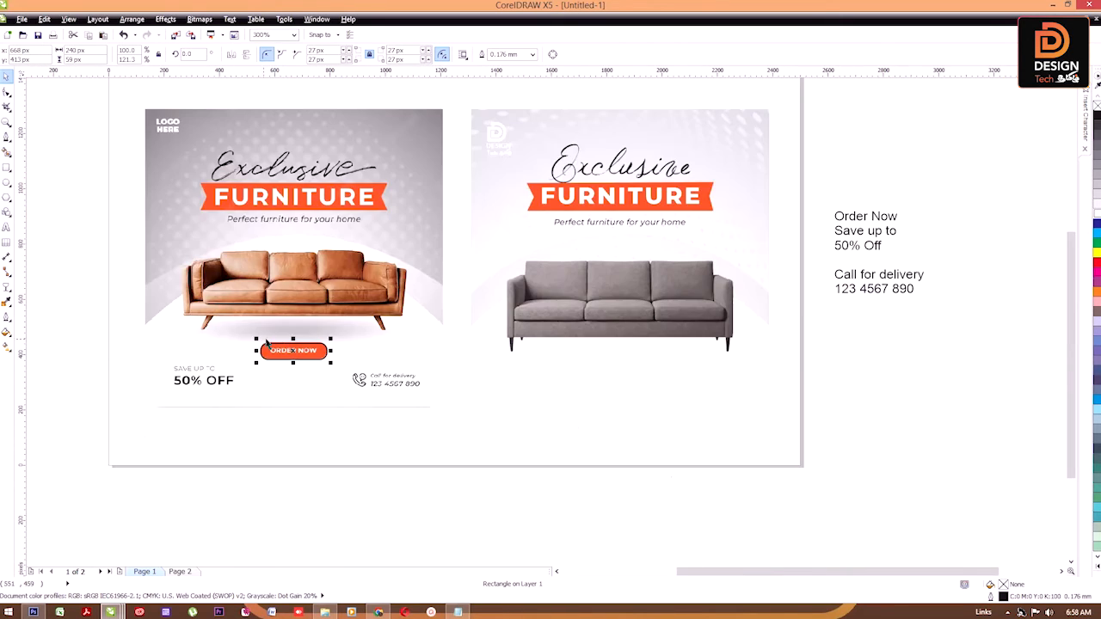
shift+click(632, 387)
key(c)
click(898, 422)
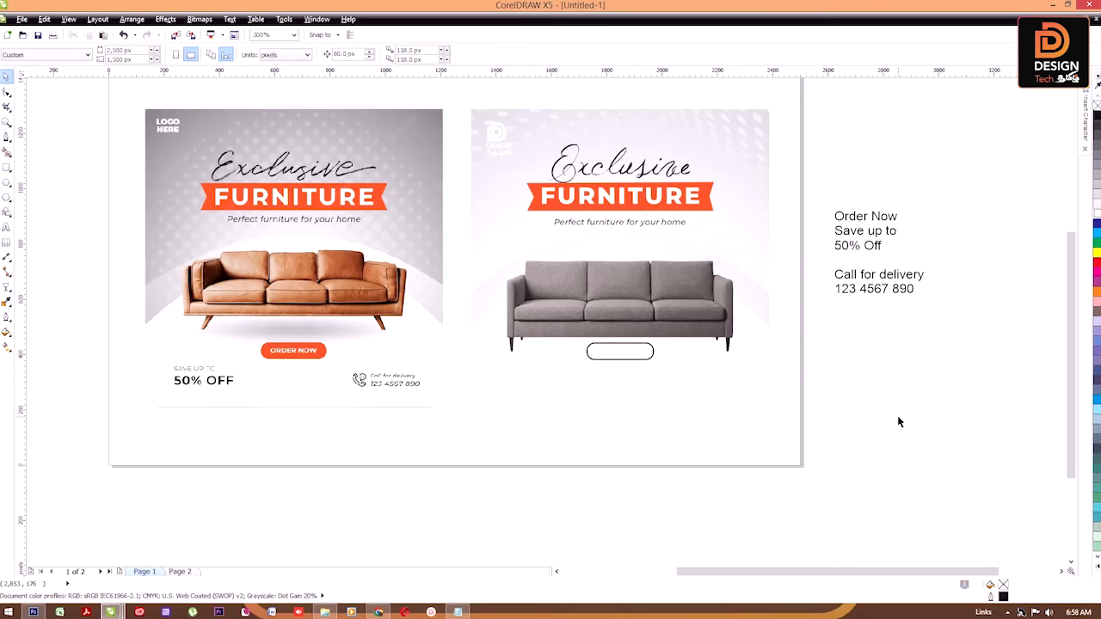
Raise the grey sofa slightly and give the new post's background rectangle a 50% black outline.
click(718, 301)
drag(718, 301, 718, 293)
click(688, 371)
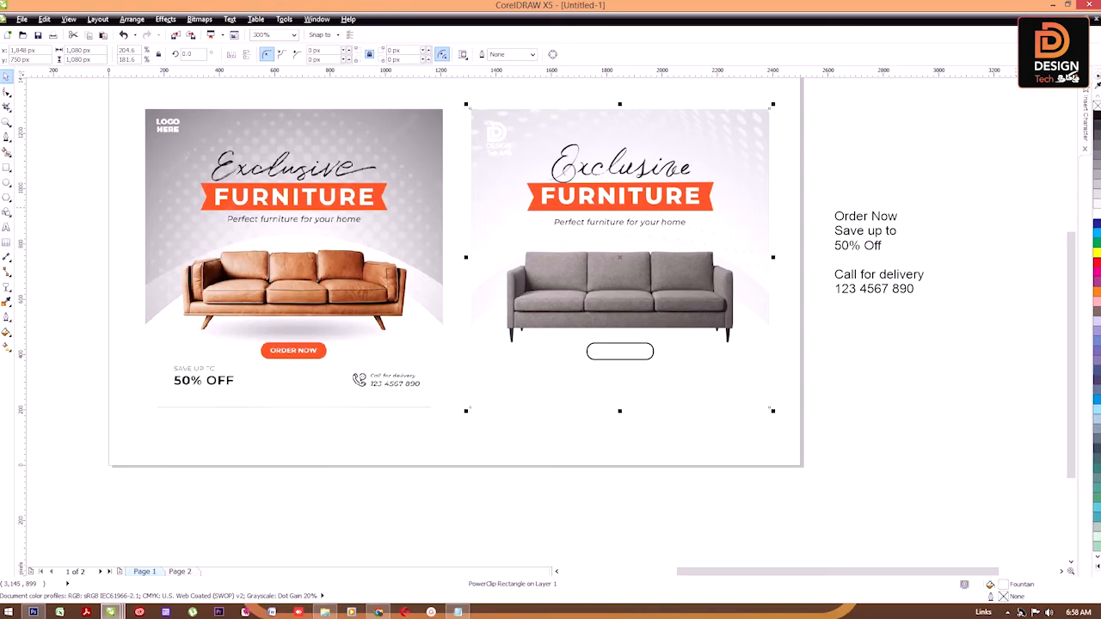
right_click(1095, 175)
click(815, 345)
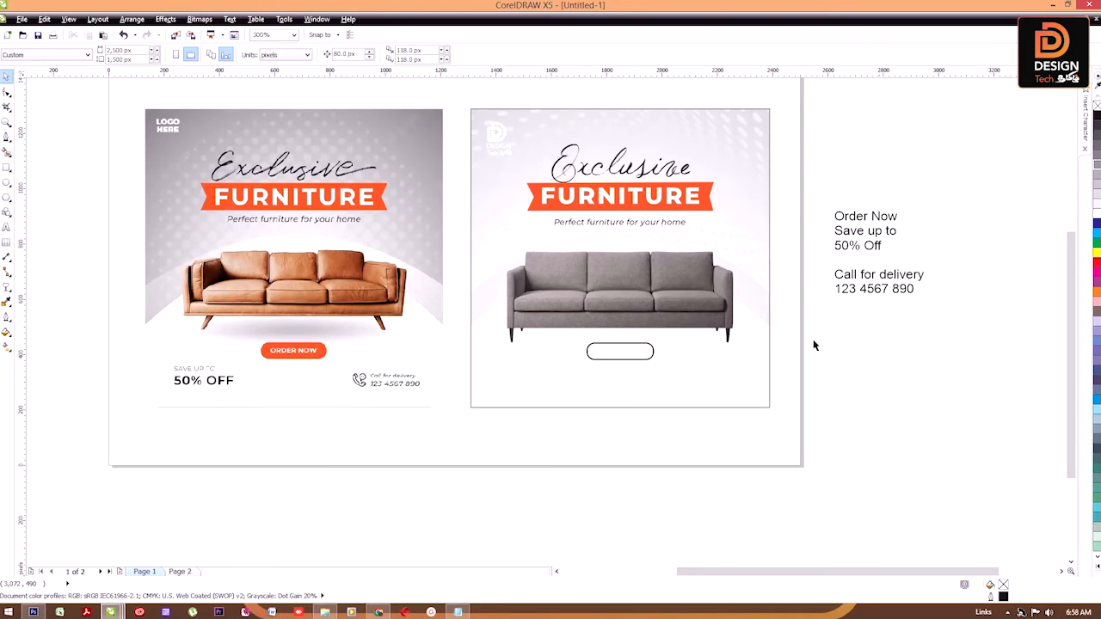
Fill the rounded button with the orange sampled from the reference's ribbon and remove its outline.
click(625, 359)
click(7, 303)
click(52, 309)
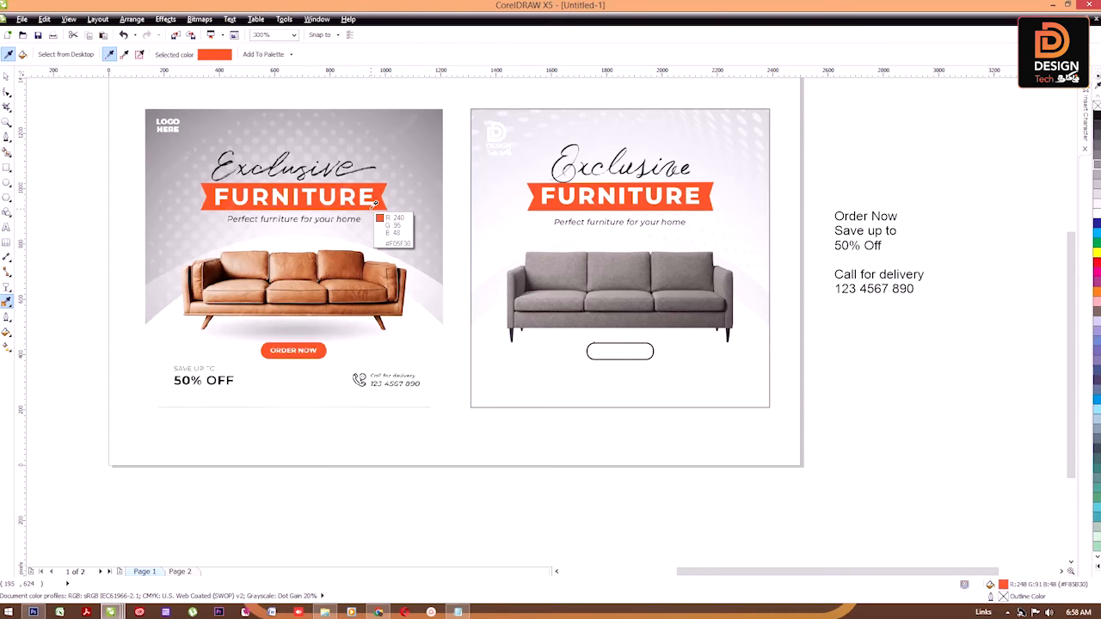
click(376, 203)
click(622, 351)
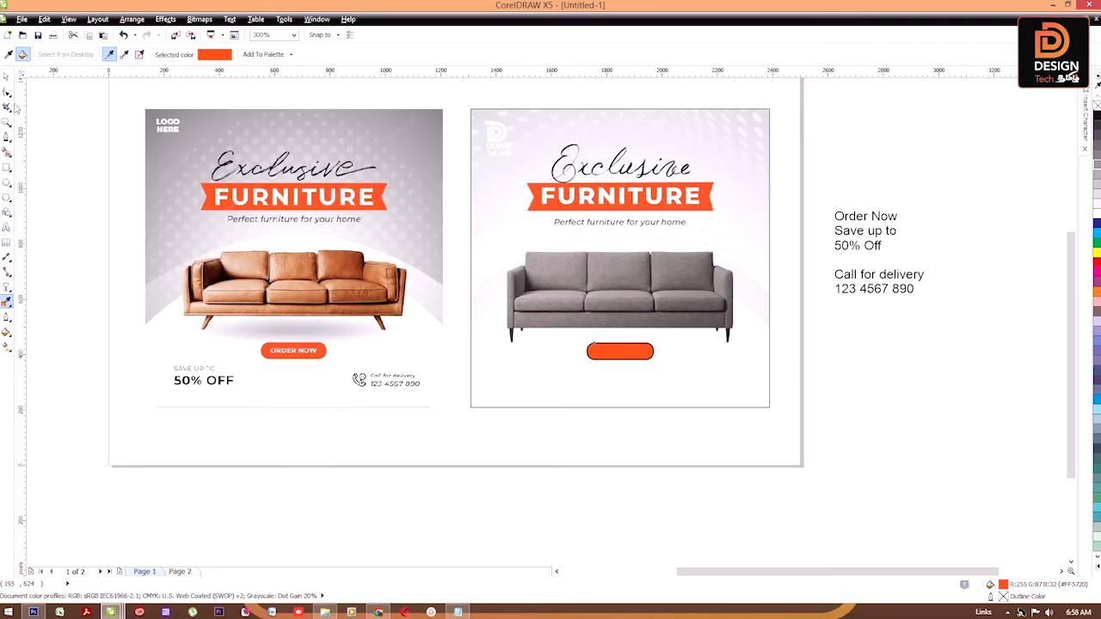
click(7, 76)
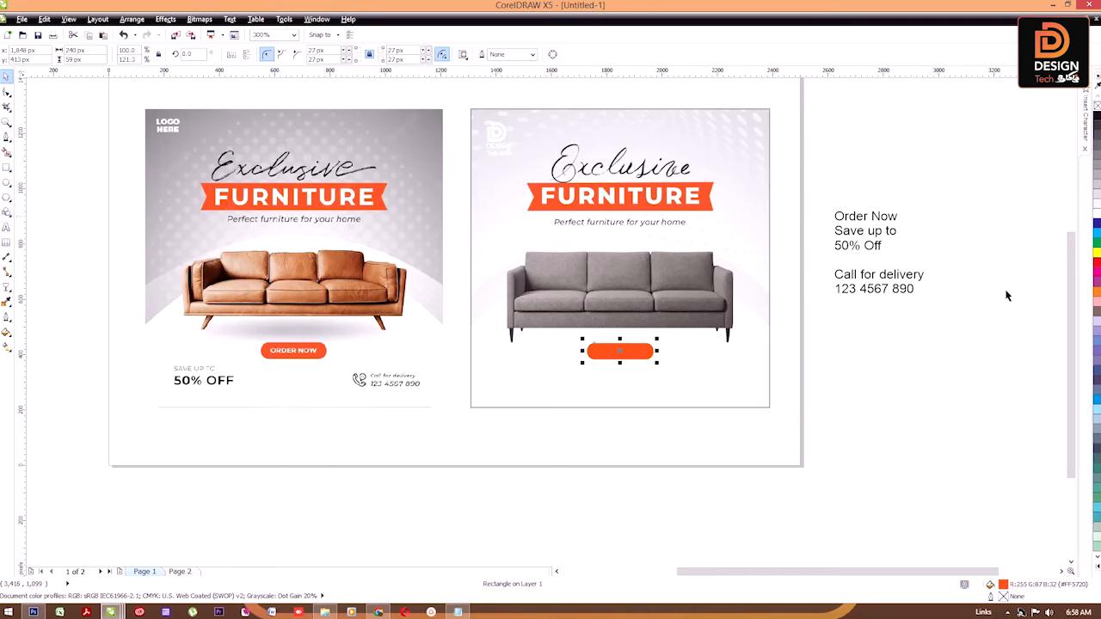
Cut "Order Now" out of the text block beside the page and paste it as a separate text object below.
click(877, 447)
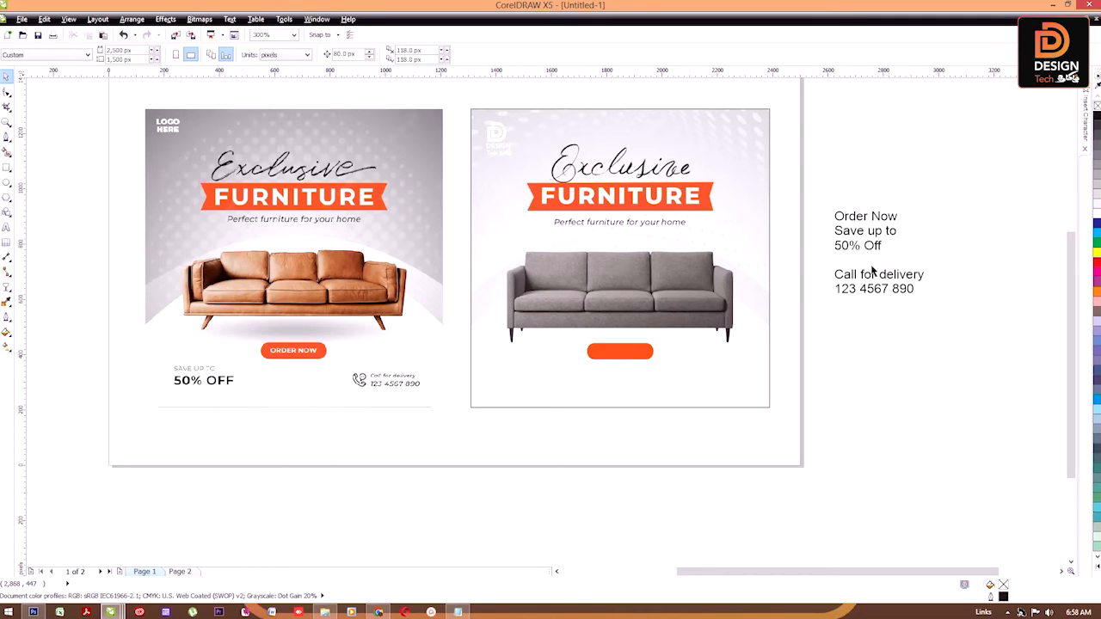
double_click(879, 218)
drag(899, 217, 778, 219)
key(ctrl+x)
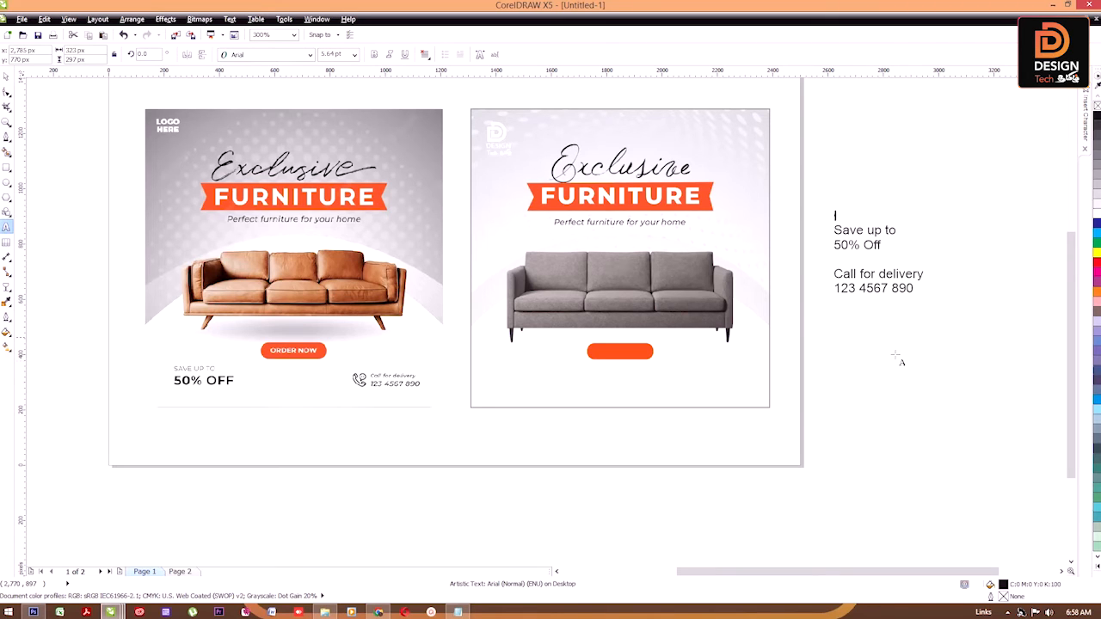
click(878, 393)
key(ctrl+v)
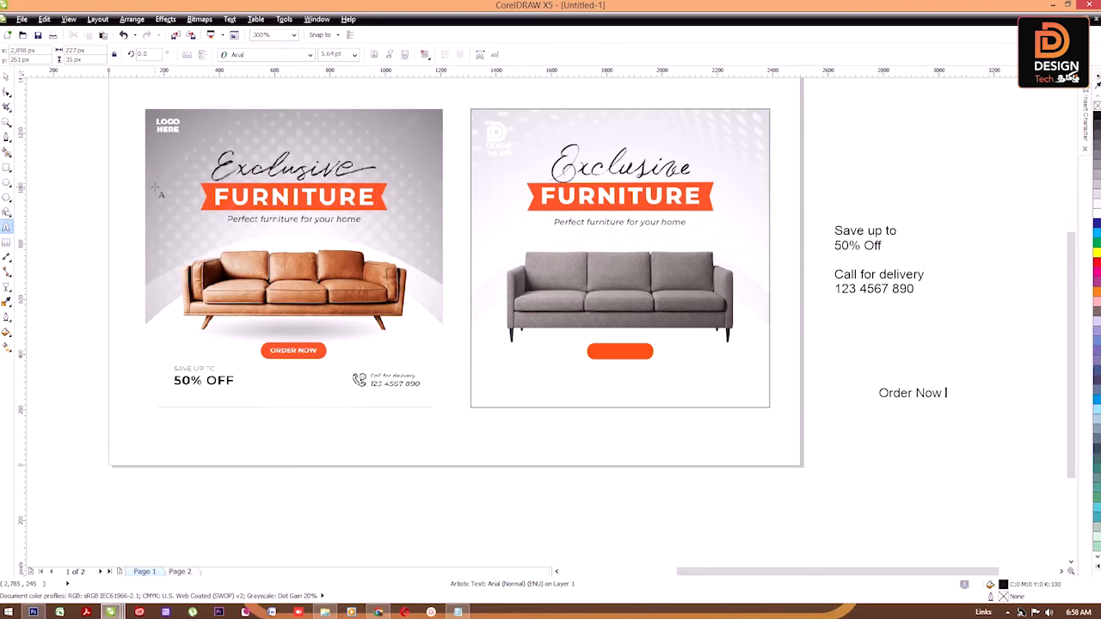
Change the case of the separate "Order Now" text to uppercase.
key(ctrl+a)
key(shift+F3)
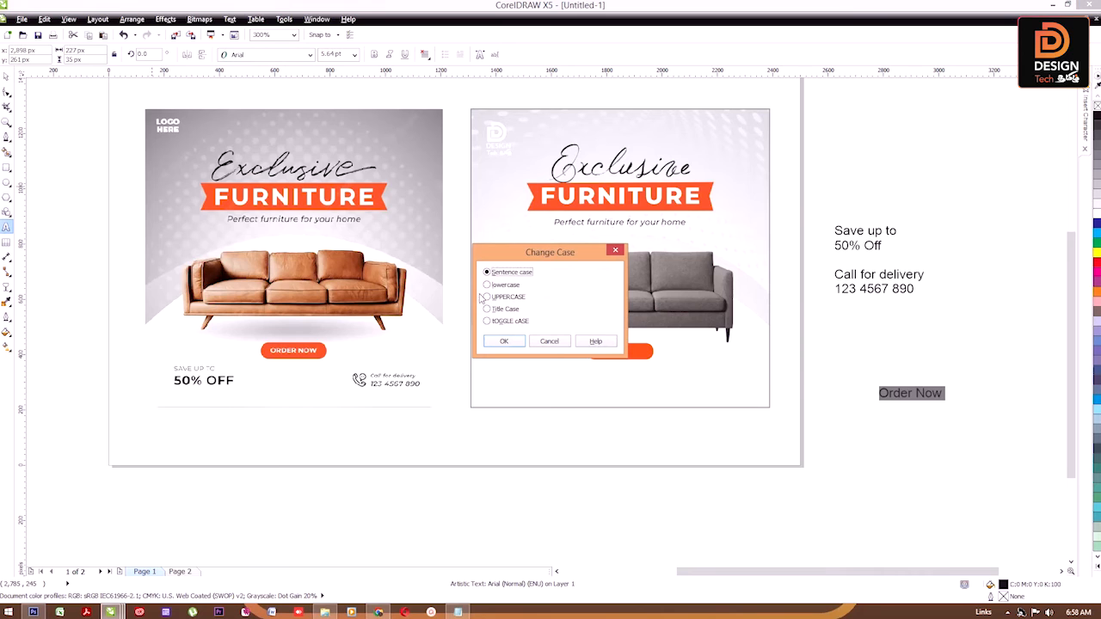
click(505, 342)
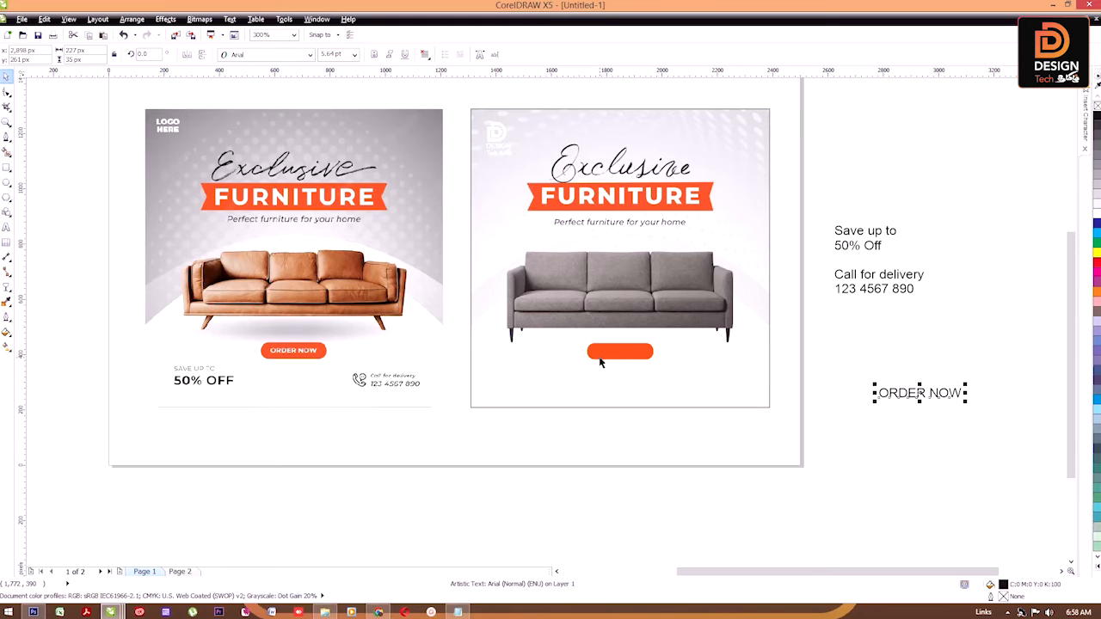
Centre the ORDER NOW text horizontally and vertically on the orange button.
shift+click(642, 359)
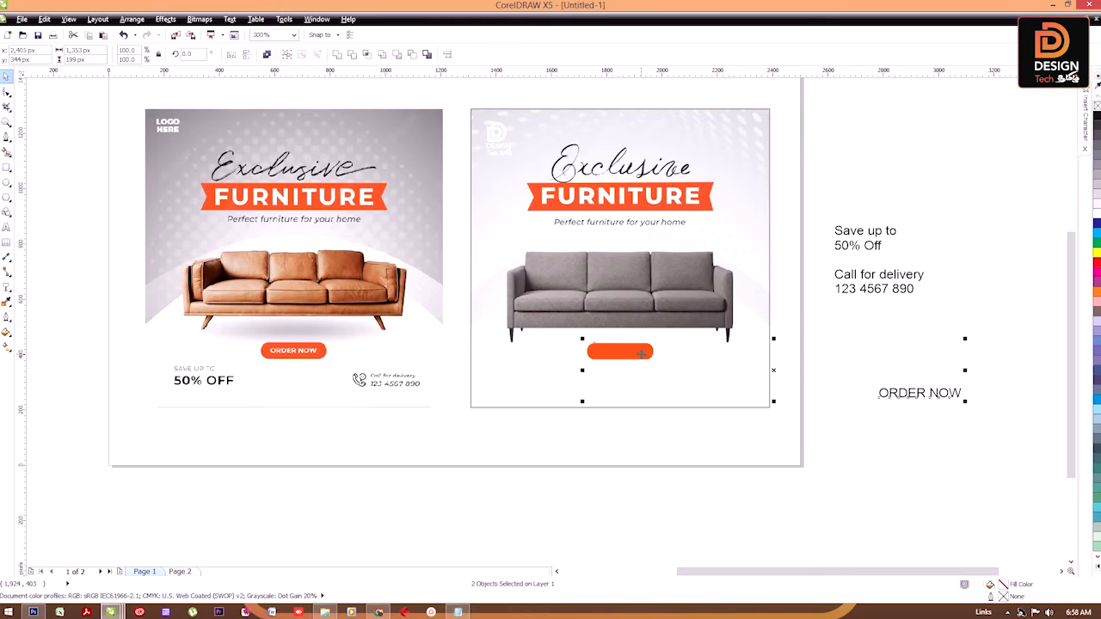
key(e)
key(c)
Set the font of the ORDER NOW text on the orange button to Montserrat ExtraBold.
scroll(651, 363, up, 2)
click(519, 344)
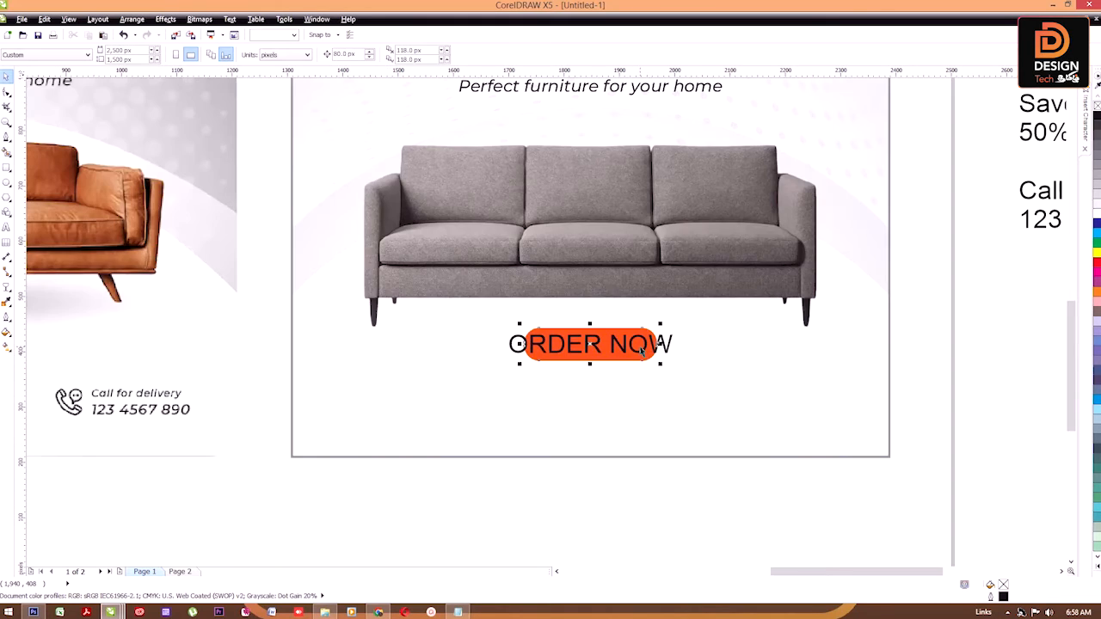
alt+click(516, 344)
click(519, 345)
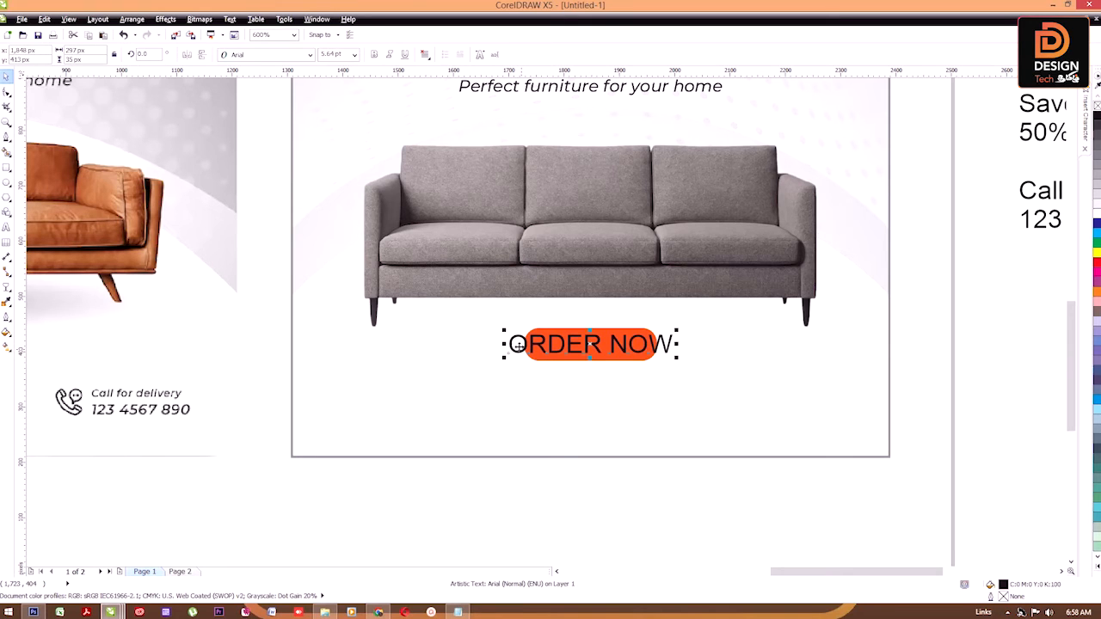
click(266, 54)
click(284, 70)
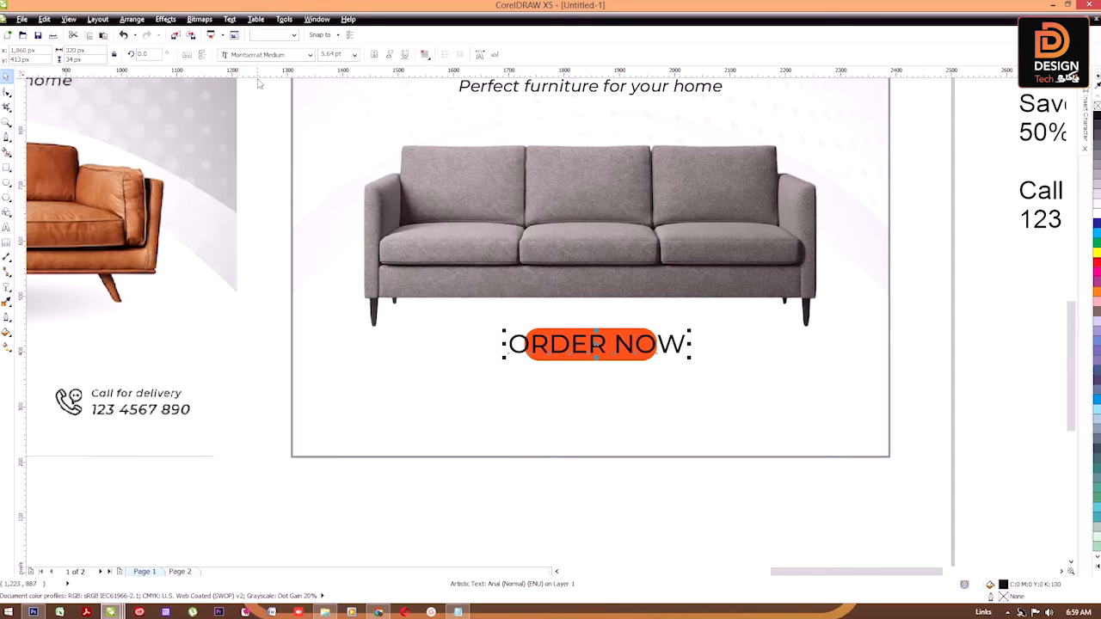
click(281, 57)
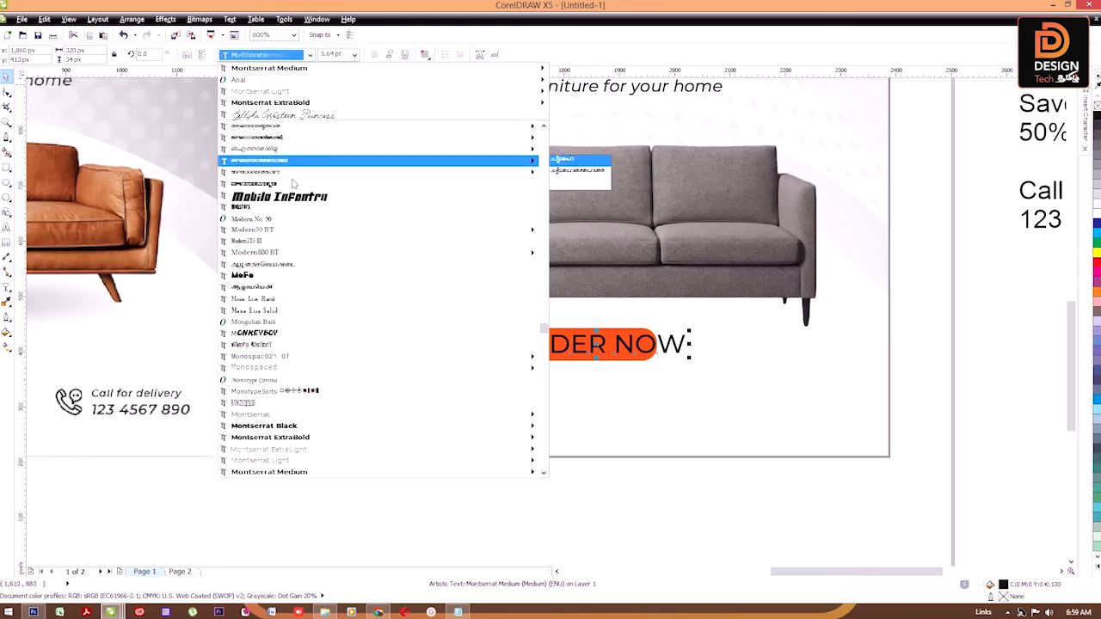
click(290, 103)
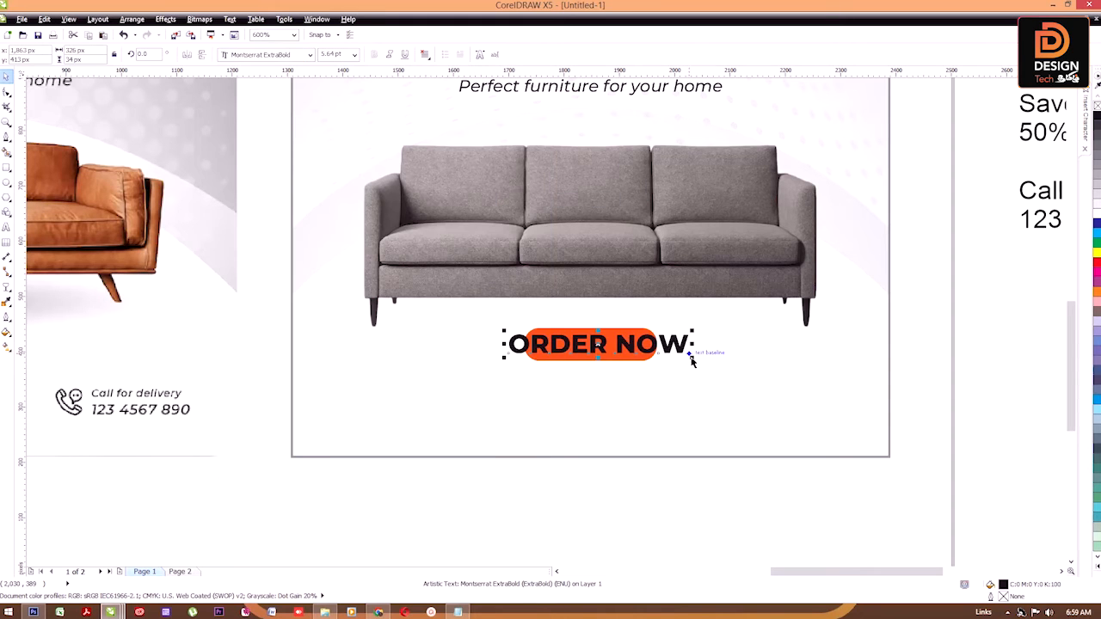
Scale the ORDER NOW text down to about 181 px wide and recentre it on the orange button.
drag(694, 356, 611, 362)
shift+click(634, 353)
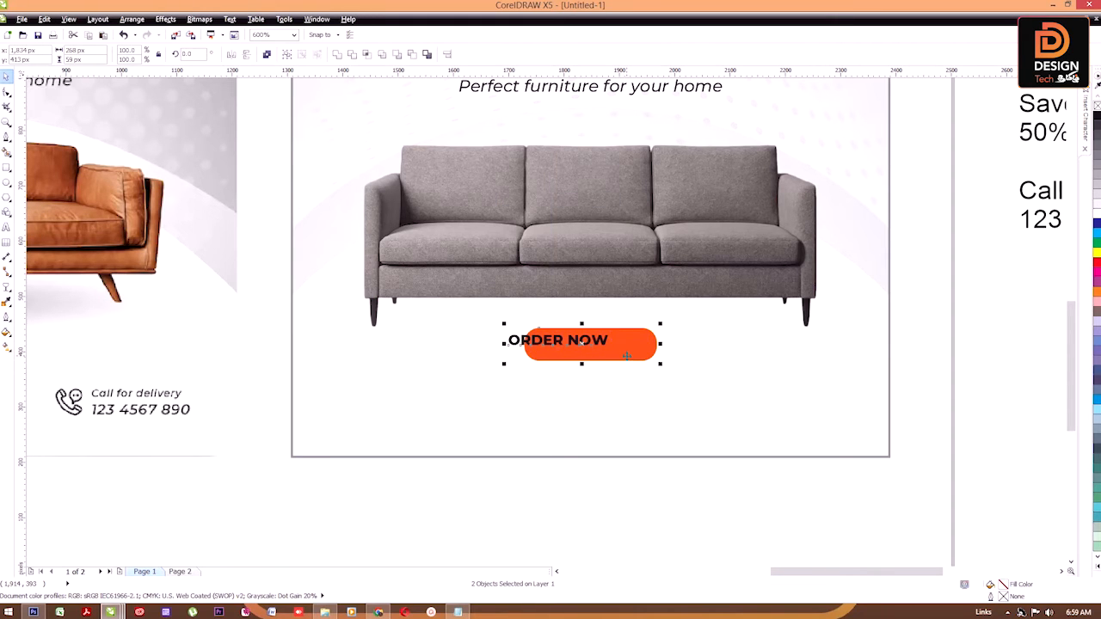
key(e)
key(c)
click(951, 378)
key(F4)
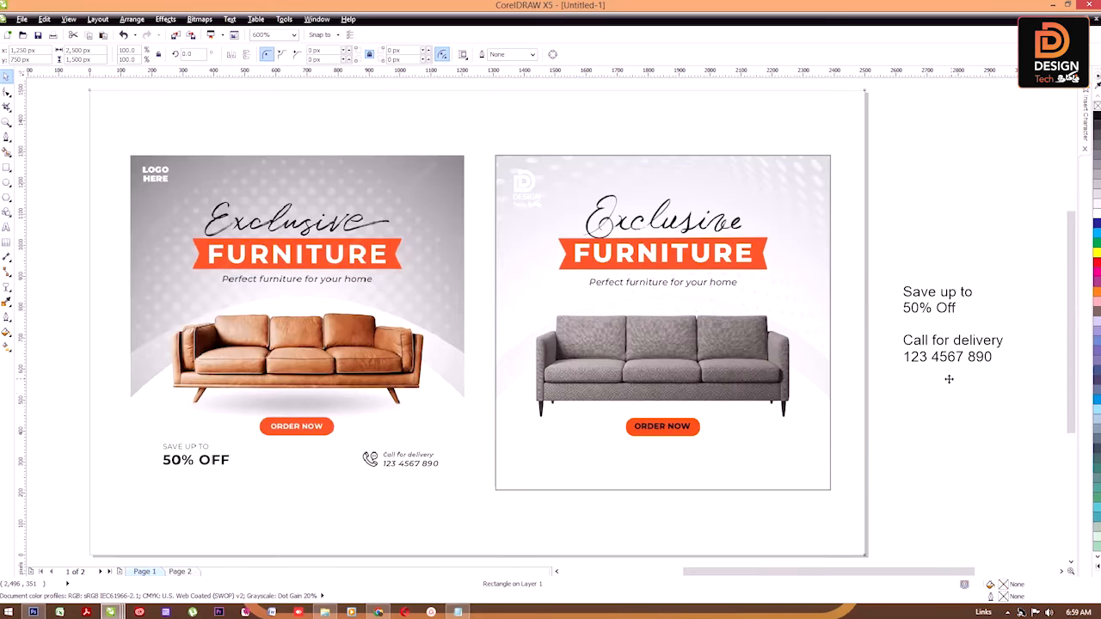
Fill the ORDER NOW text white and move it together with the button about 20 px lower.
click(925, 436)
click(683, 427)
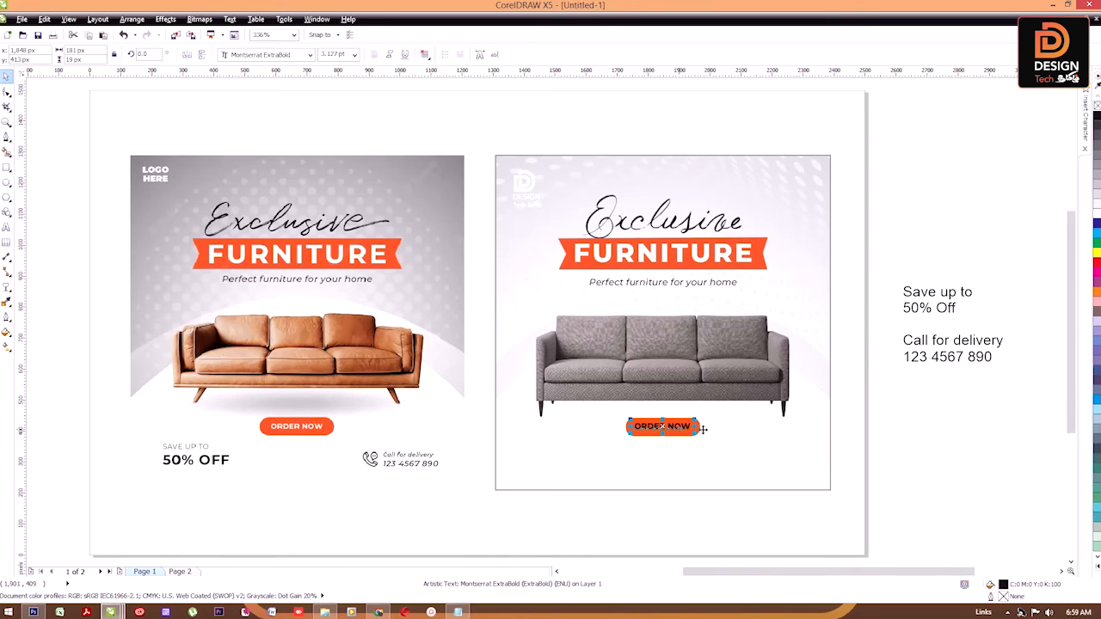
click(951, 384)
drag(926, 391, 662, 433)
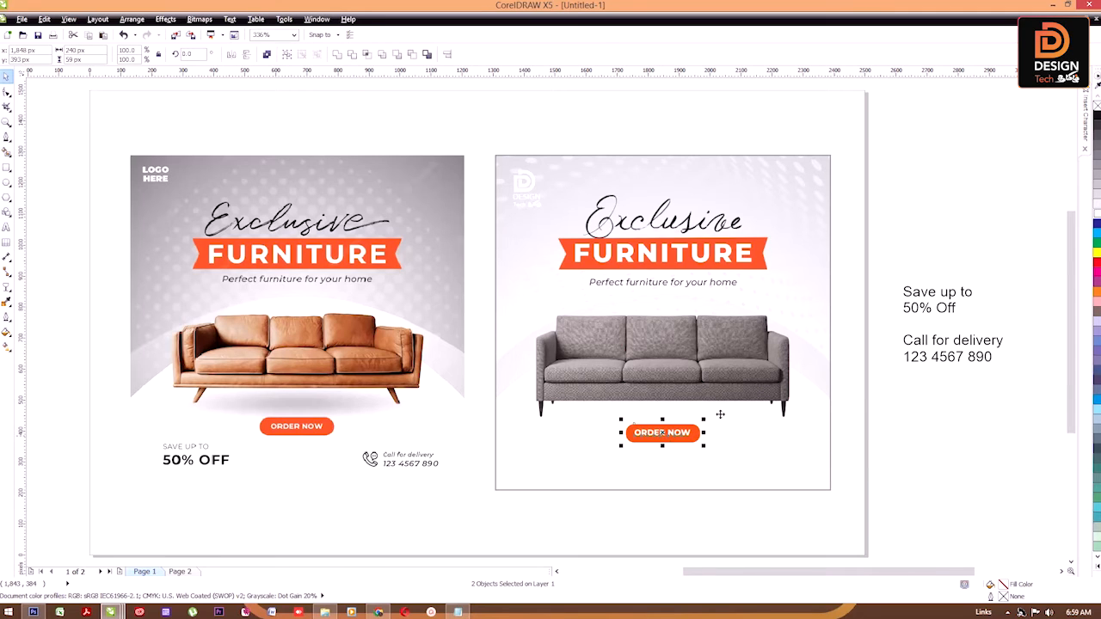
click(994, 410)
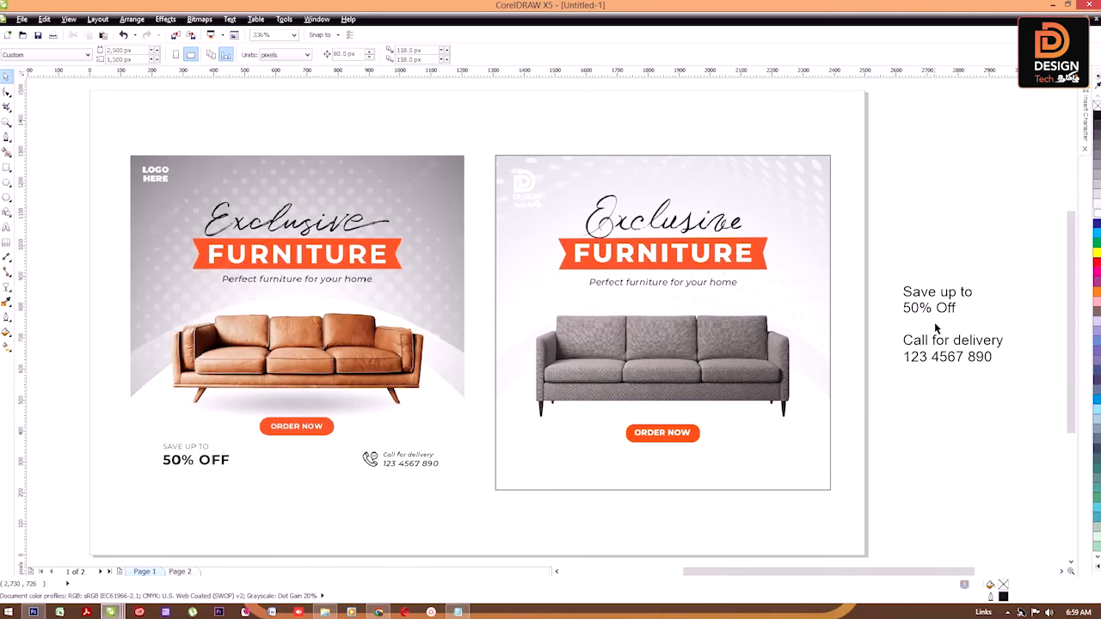
Cut "Save up to 50% Off" out of the text block beside the page and paste it as a separate text object.
key(F8)
drag(958, 310, 881, 263)
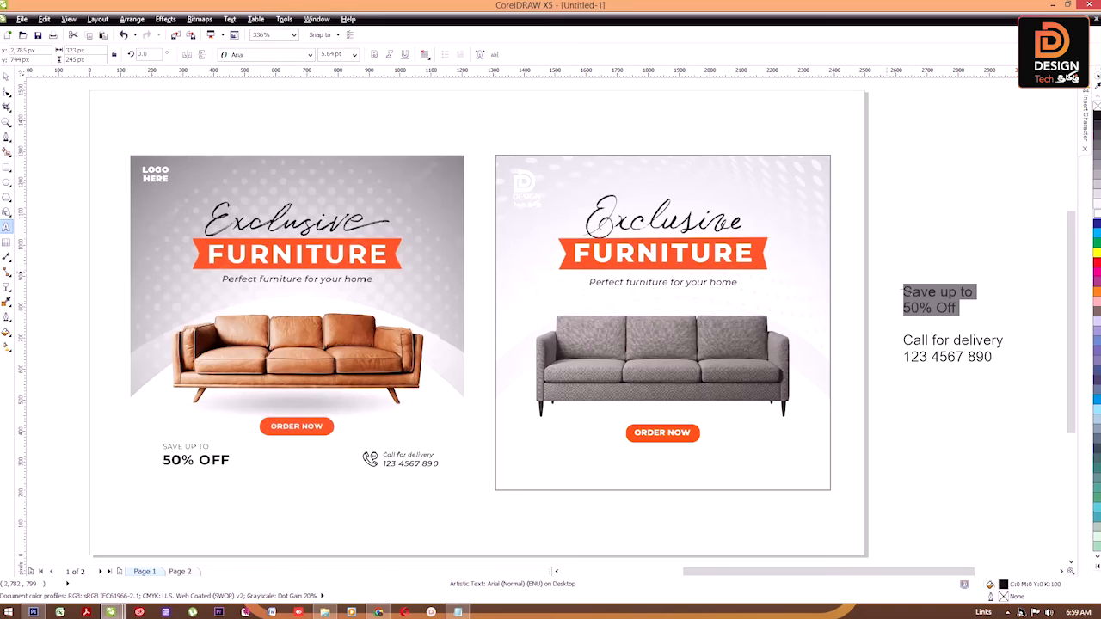
key(ctrl+x)
click(948, 453)
key(ctrl+v)
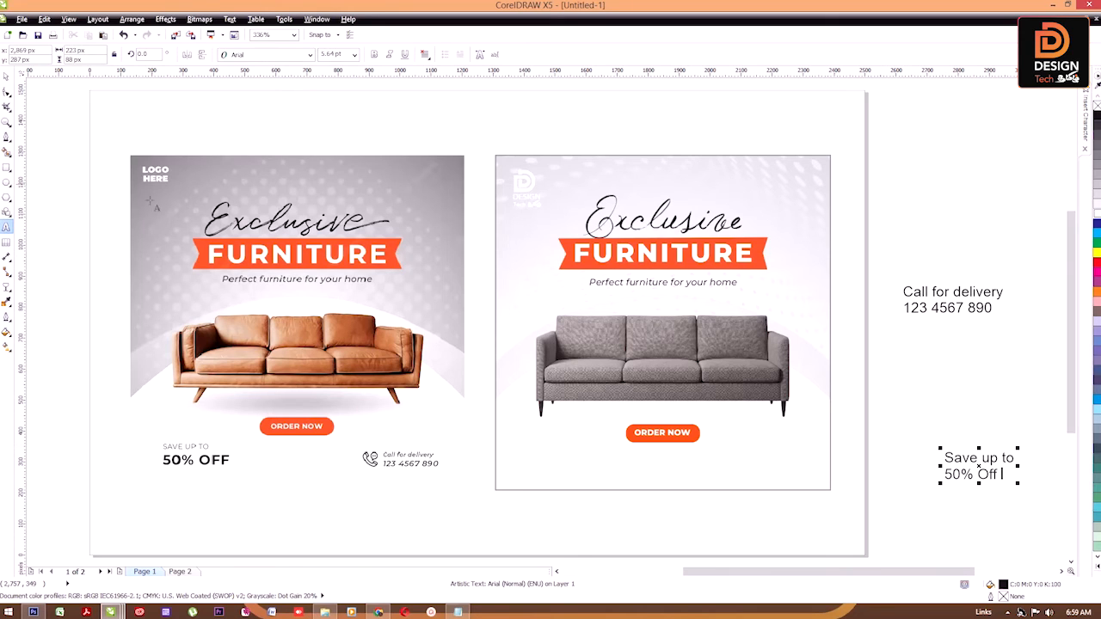
click(7, 75)
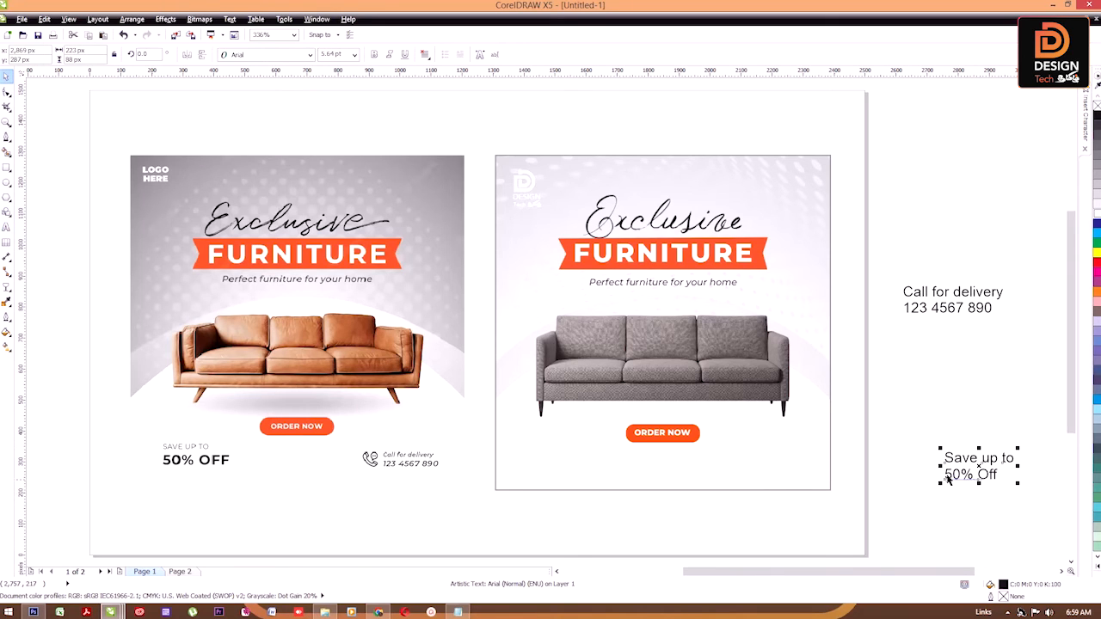
Place the "Save up to 50% Off" text in the new post's lower-left area, left-aligned with the logo and slightly below the button's level.
drag(956, 463, 531, 446)
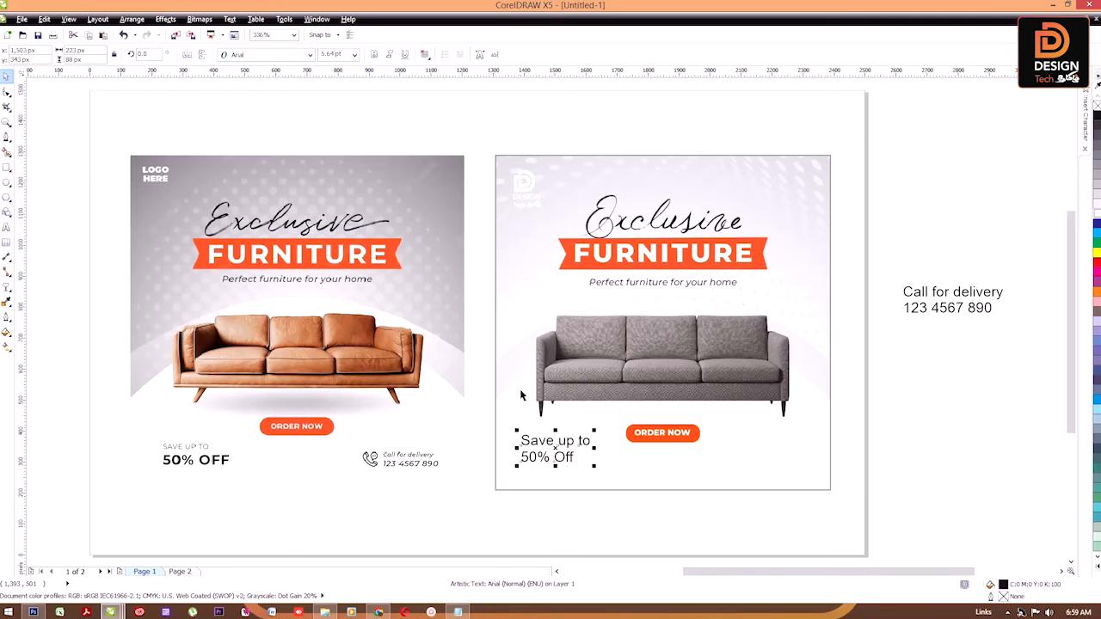
shift+click(526, 200)
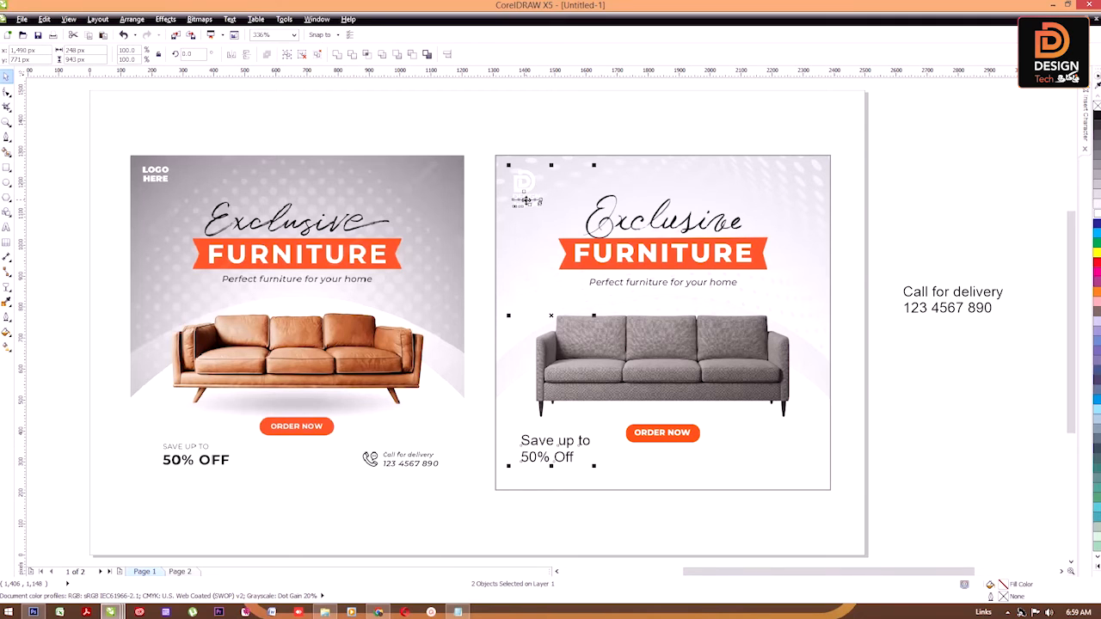
key(l)
key(Escape)
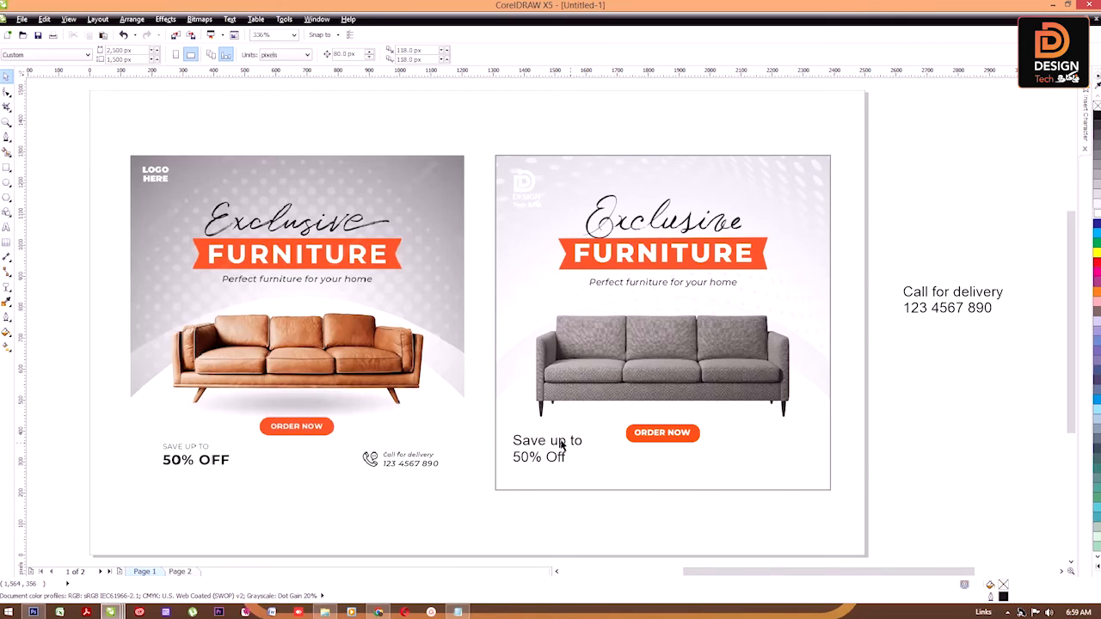
drag(561, 443, 563, 454)
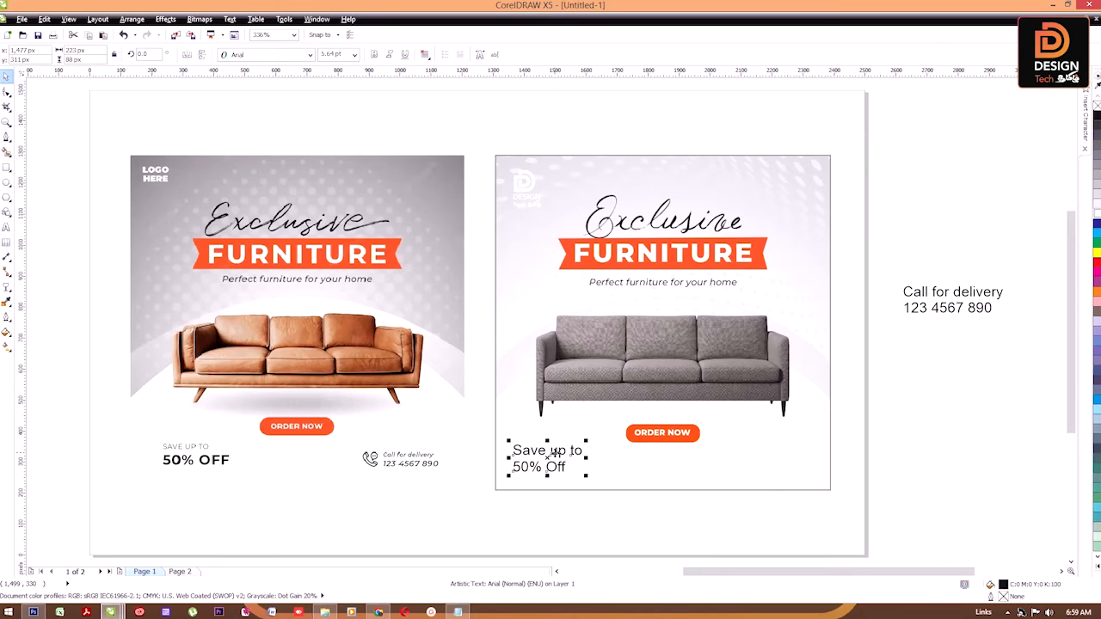
key(Escape)
click(559, 454)
key(Escape)
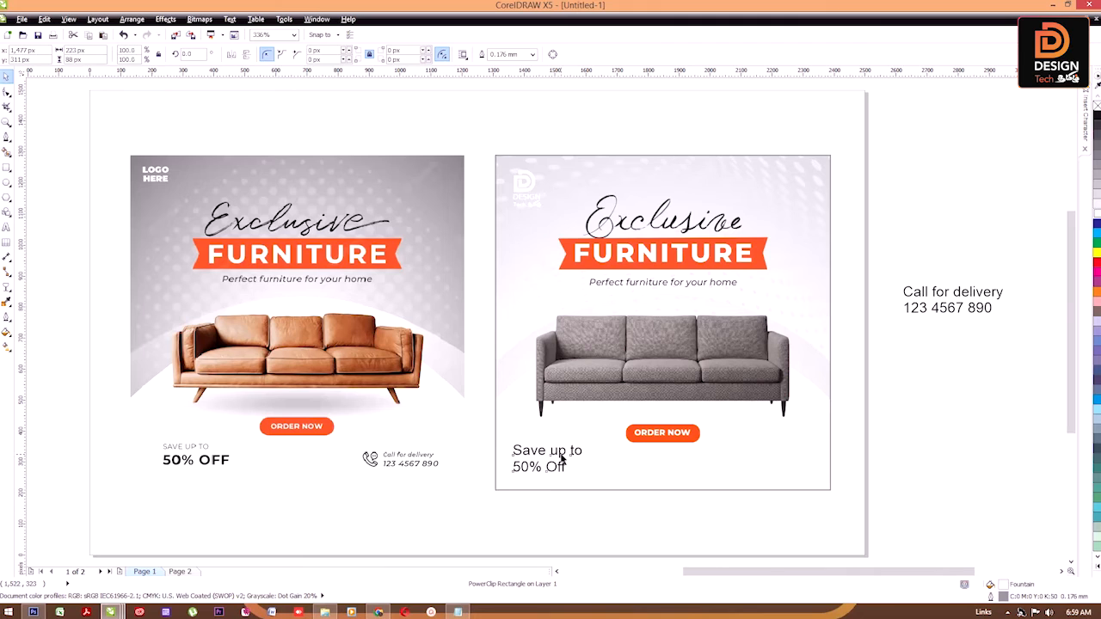
Convert the "Save up to" line of the offer text in the new post to uppercase.
key(F8)
drag(584, 450, 378, 425)
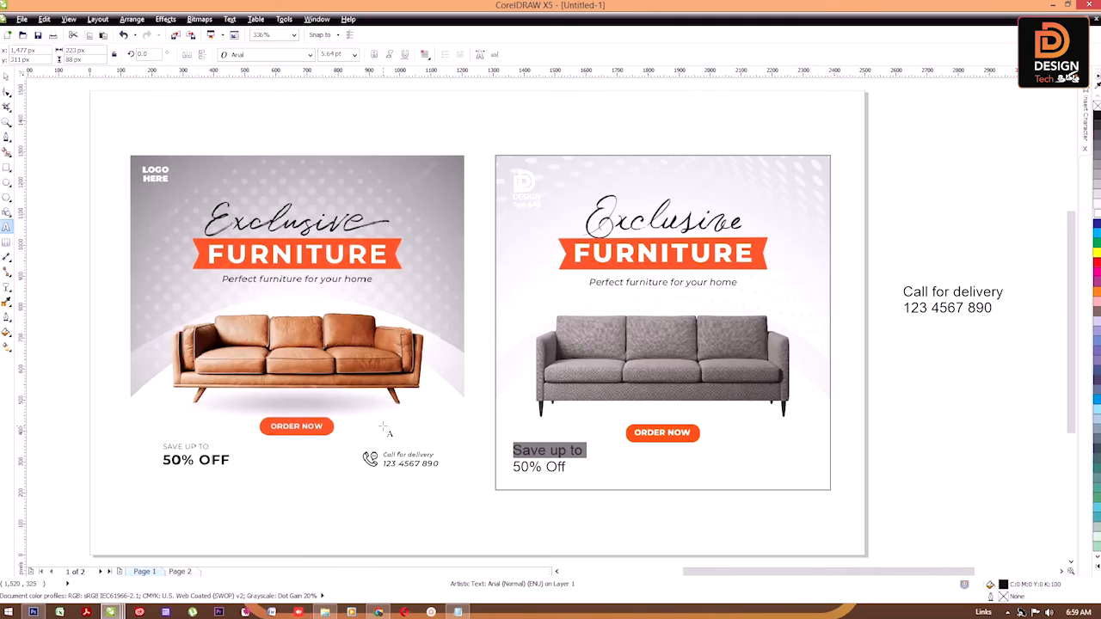
key(shift+F3)
click(506, 297)
click(504, 340)
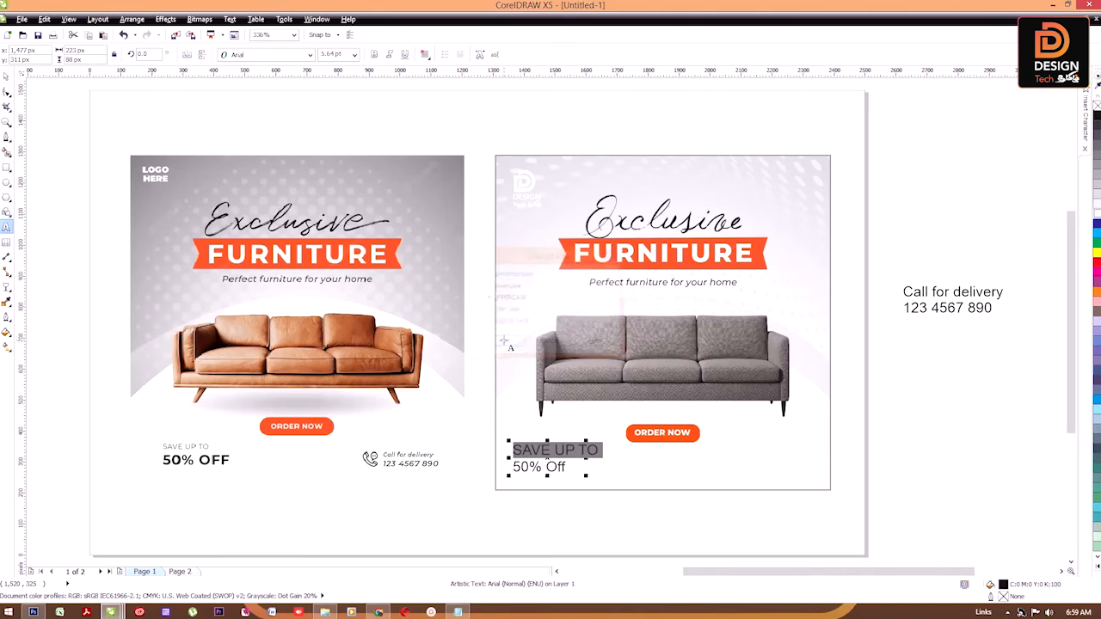
Set the "SAVE UP TO" line in Montserrat Light at 3 pt.
click(286, 56)
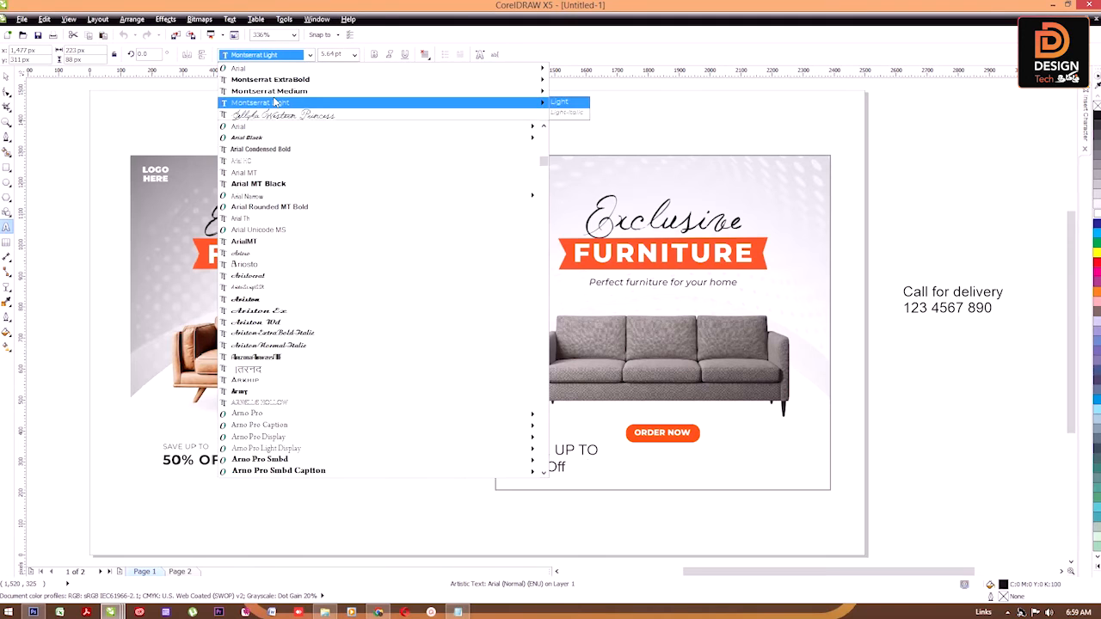
click(276, 92)
click(277, 56)
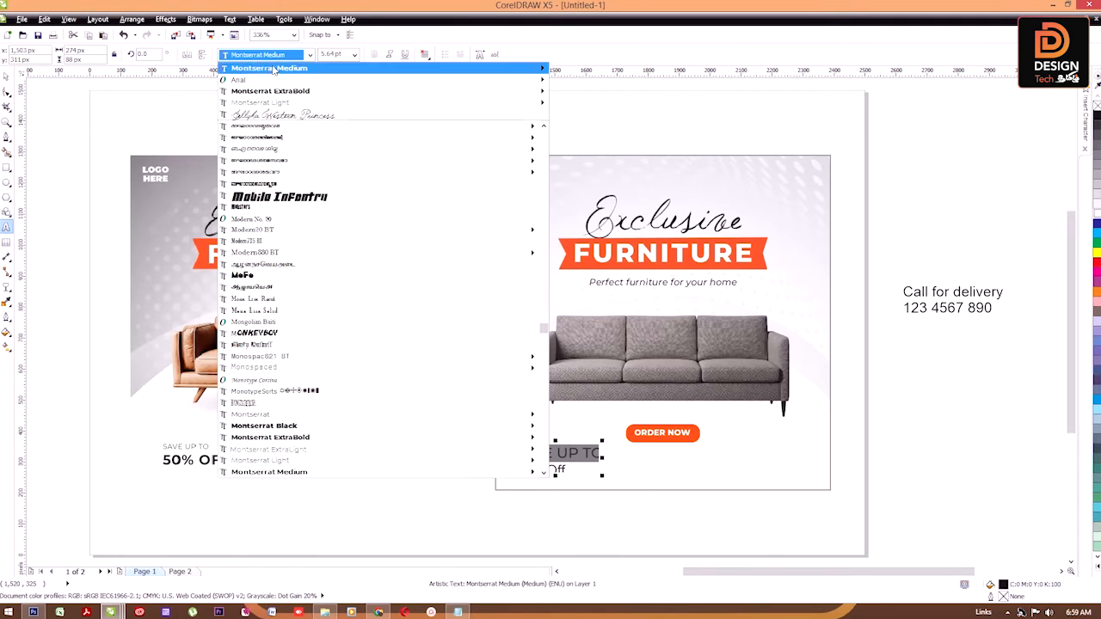
click(258, 104)
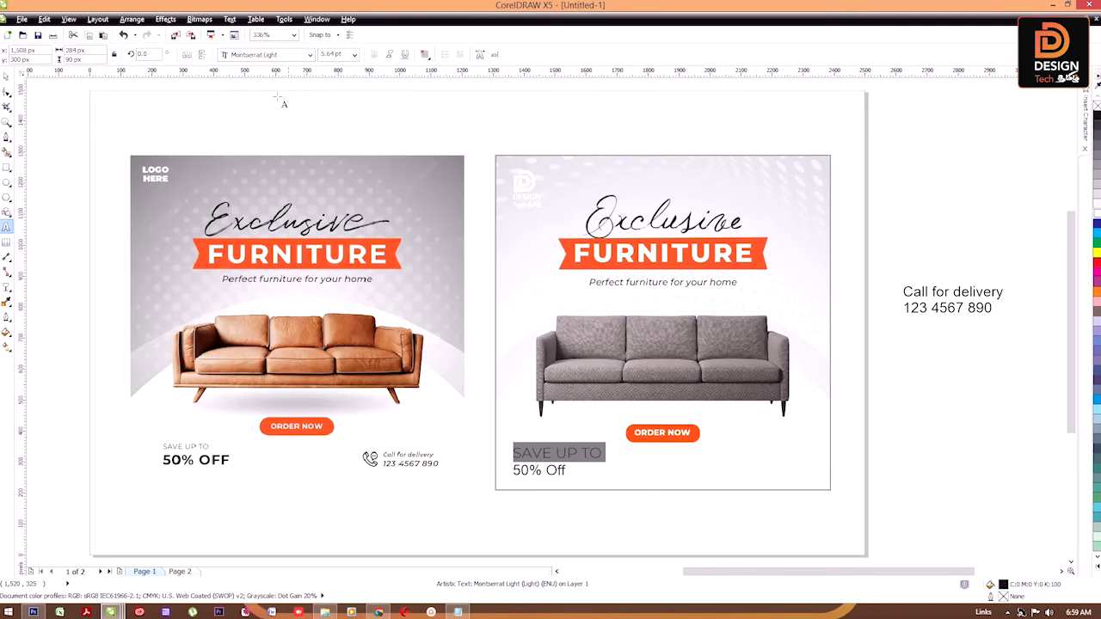
click(327, 54)
text(35)
key(Return)
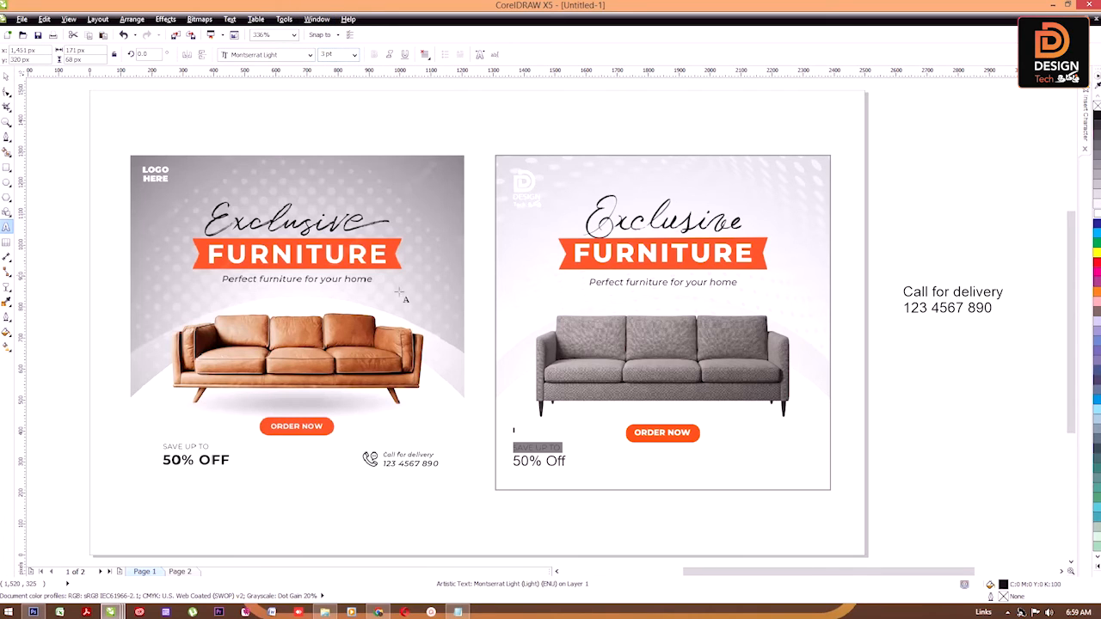
Set the "50% Off" line of the offer text in Montserrat ExtraBold.
click(559, 461)
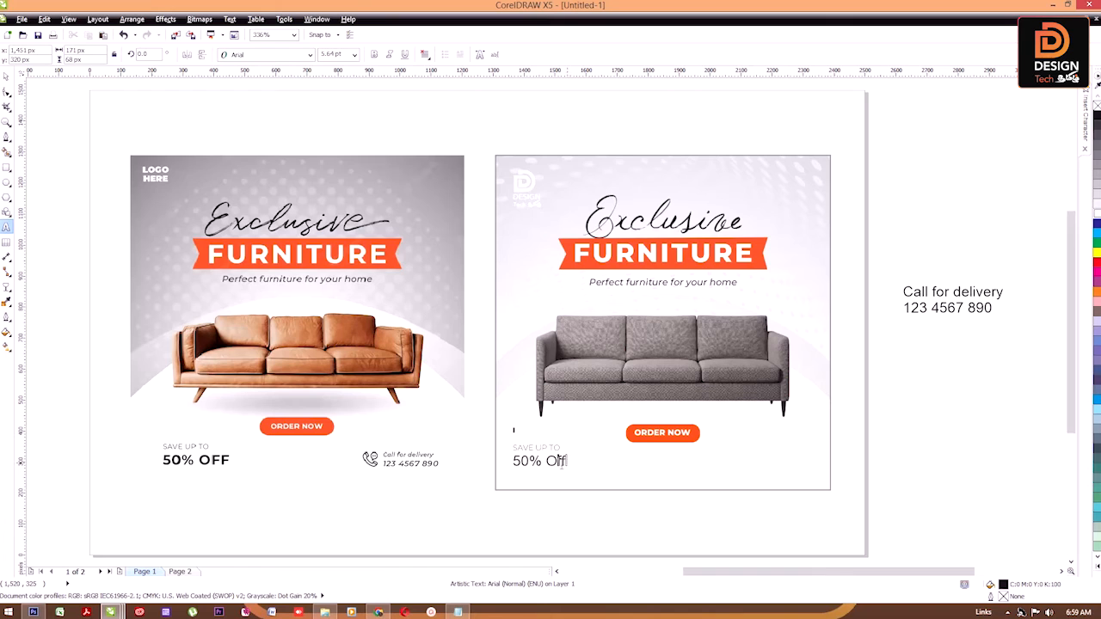
drag(565, 462, 513, 462)
click(271, 54)
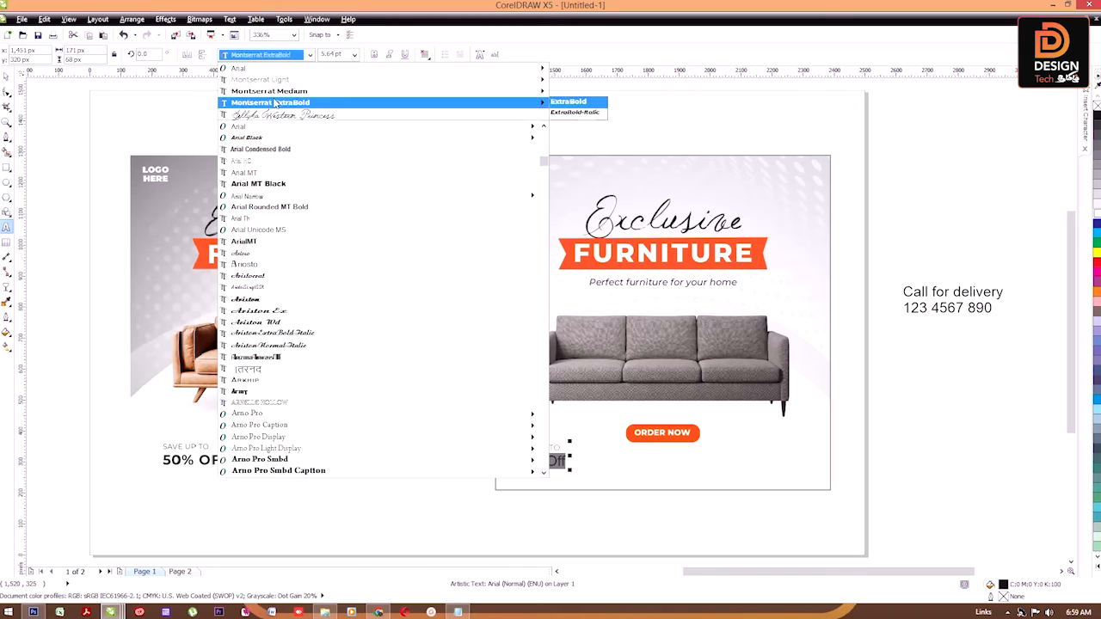
click(278, 101)
click(283, 54)
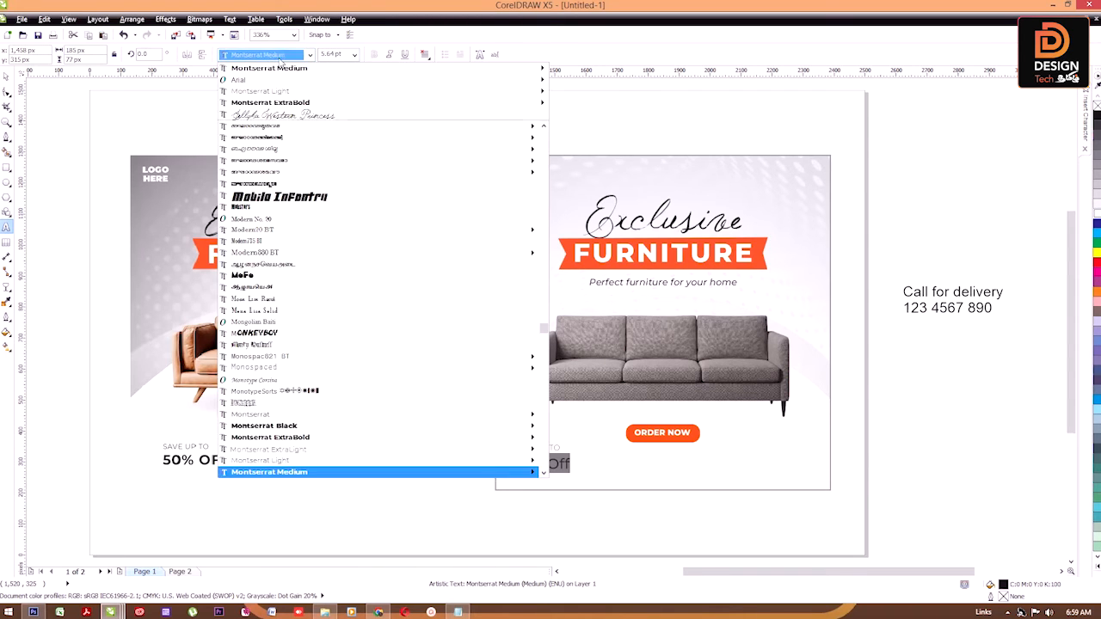
click(289, 103)
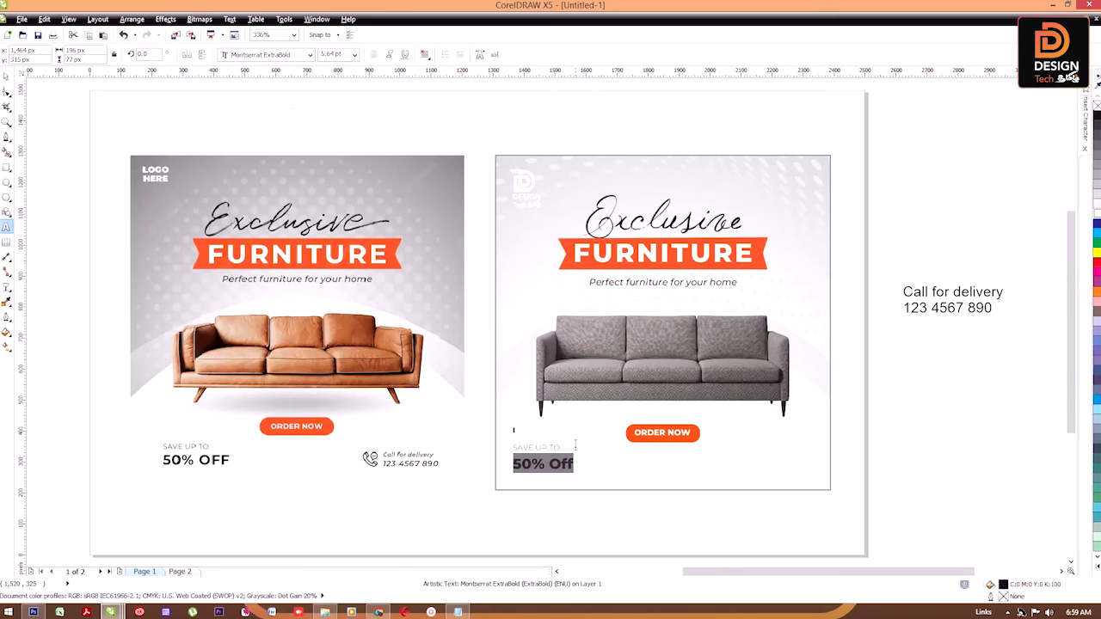
Convert the word "Off" in the second offer line to uppercase.
drag(550, 463, 589, 463)
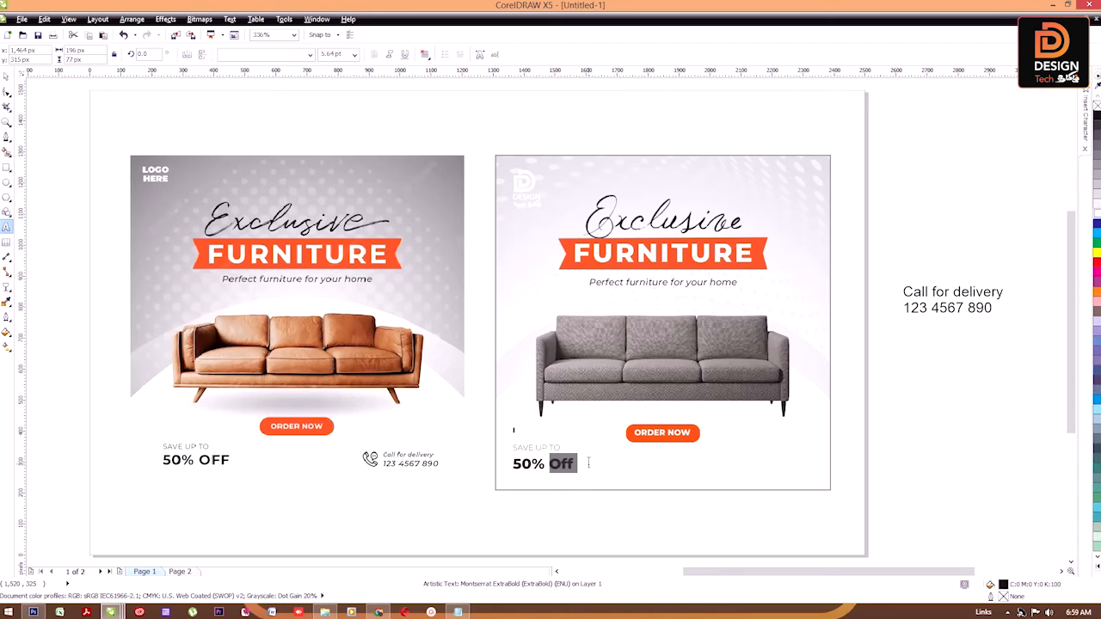
key(shift+F3)
click(510, 297)
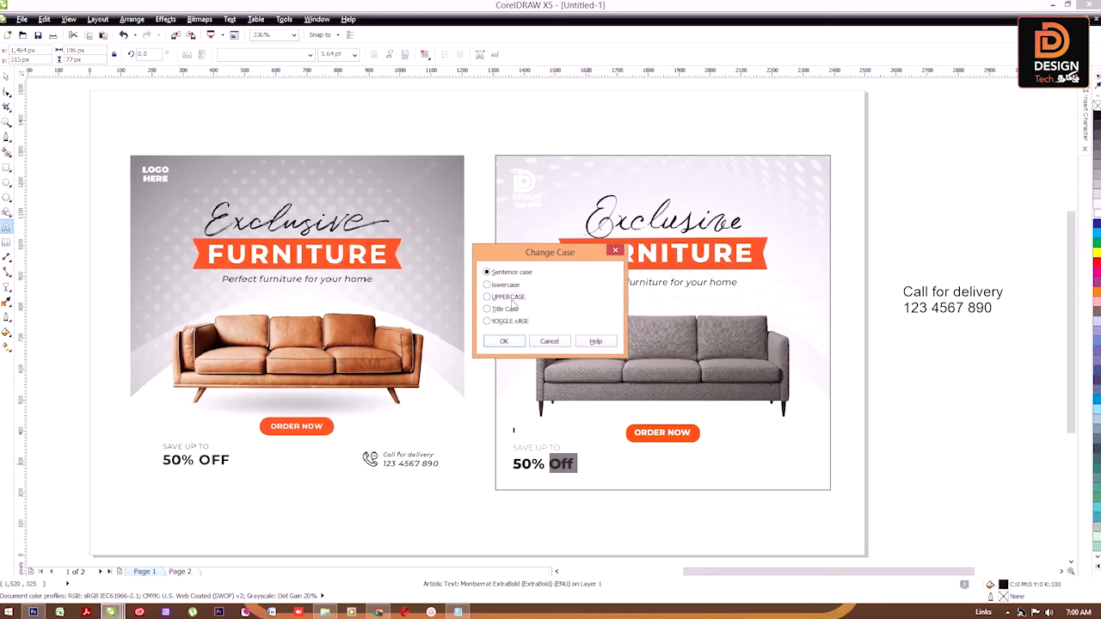
click(504, 341)
click(7, 75)
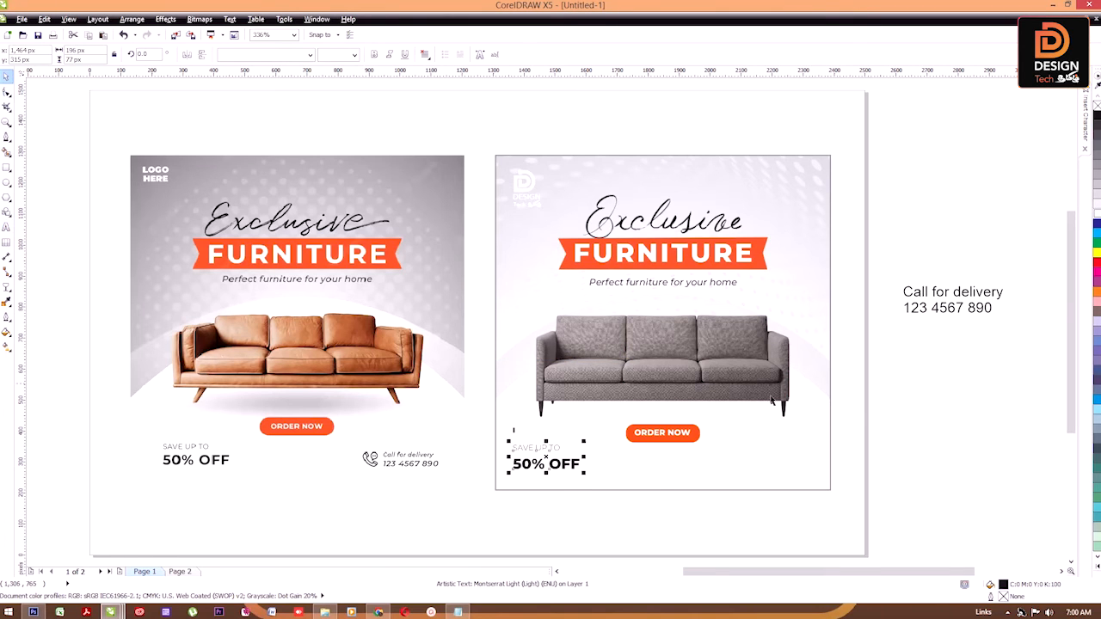
Change the font of the "SAVE UP TO" line to Montserrat Medium.
click(882, 419)
double_click(553, 451)
scroll(553, 451, up, 3)
drag(560, 448, 513, 448)
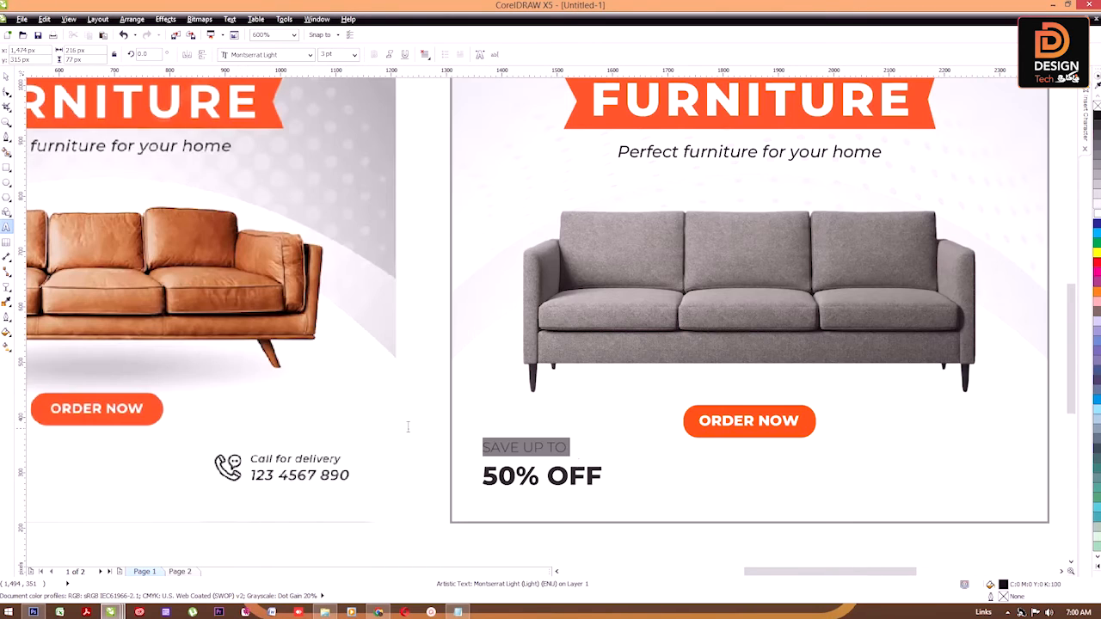
click(278, 57)
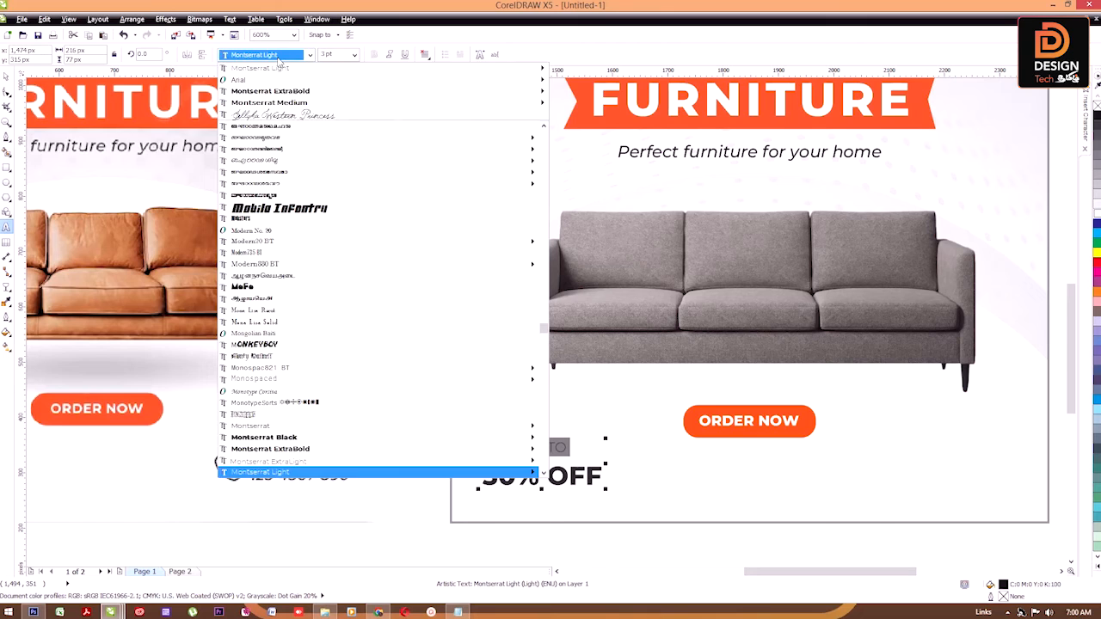
click(278, 104)
click(7, 75)
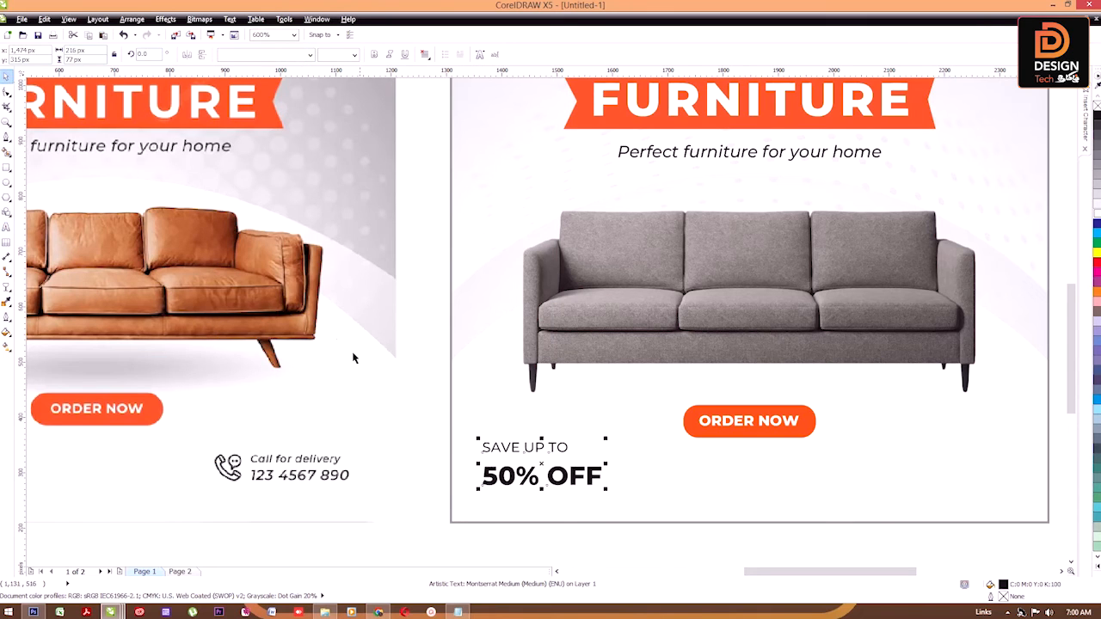
Move the "SAVE UP TO 50% OFF" text about 21 px lower in the new post.
scroll(361, 359, down, 3)
click(828, 449)
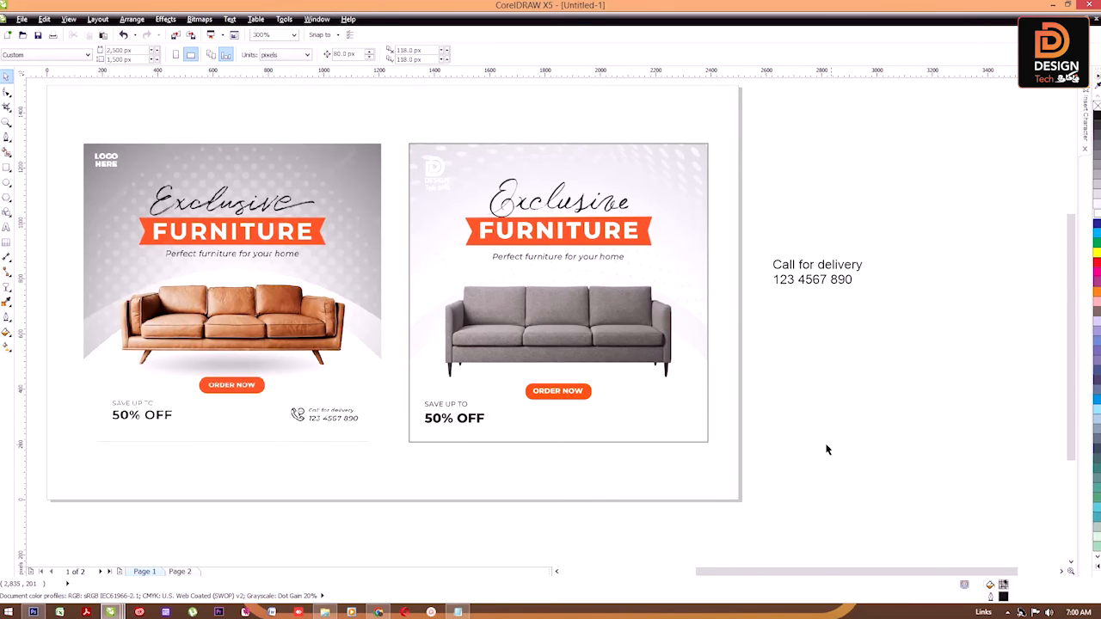
click(475, 421)
key(ctrl+l)
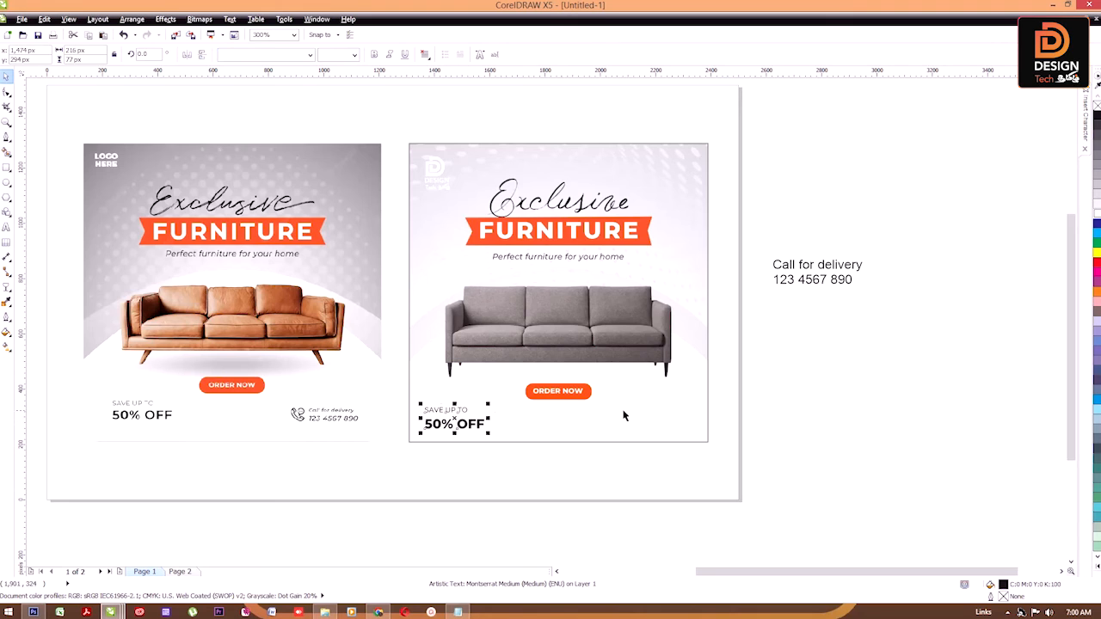
Move the orange button and its ORDER NOW text slightly upward together.
drag(778, 369, 506, 417)
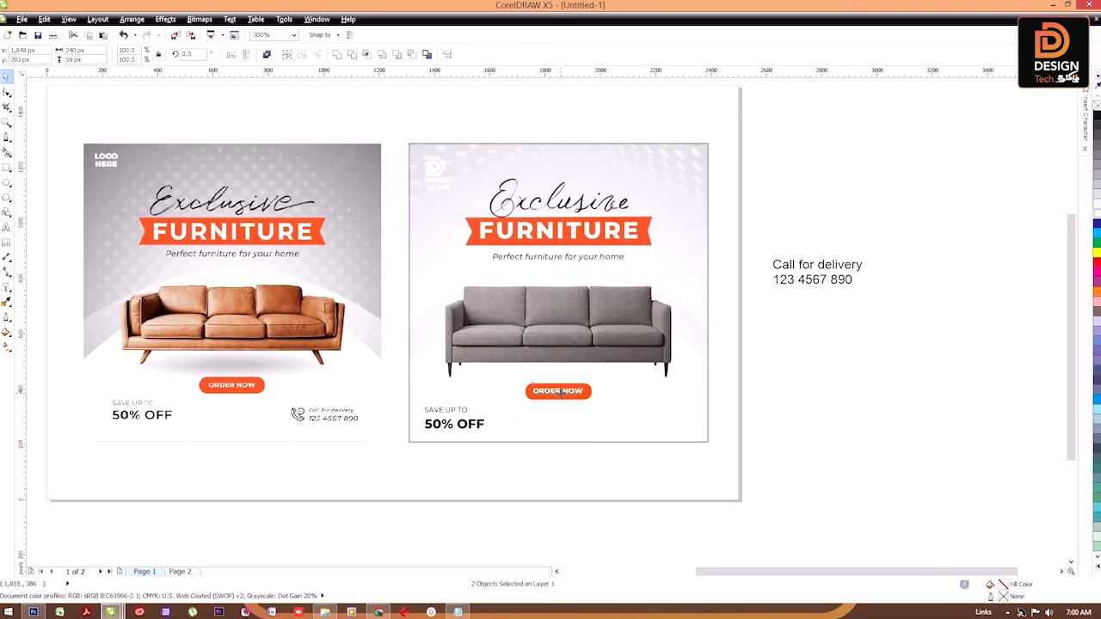
drag(560, 392, 560, 390)
click(787, 299)
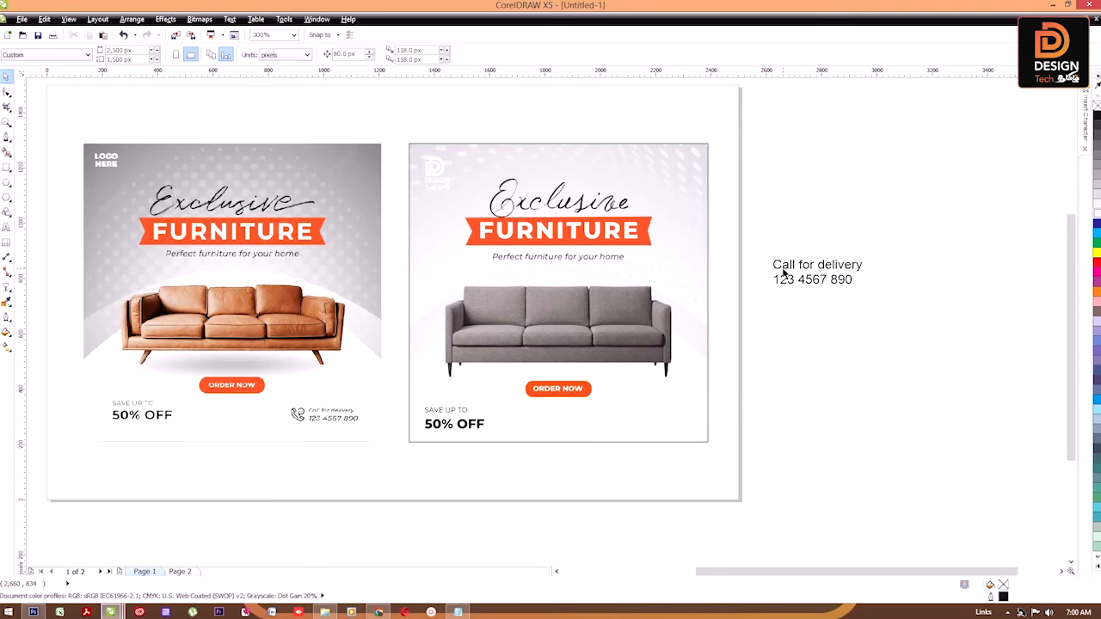
Place the delivery contact text in the new post's lower-right area, set in Montserrat Medium and scaled to about 188 px wide.
click(784, 273)
drag(785, 268, 612, 412)
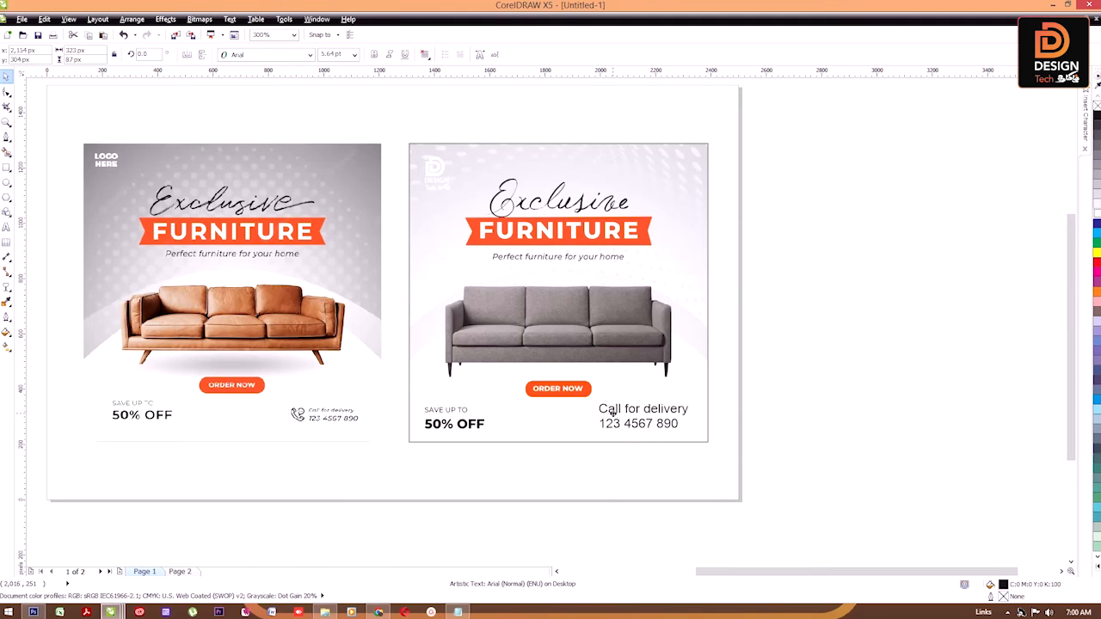
click(284, 54)
mouse_move(283, 80)
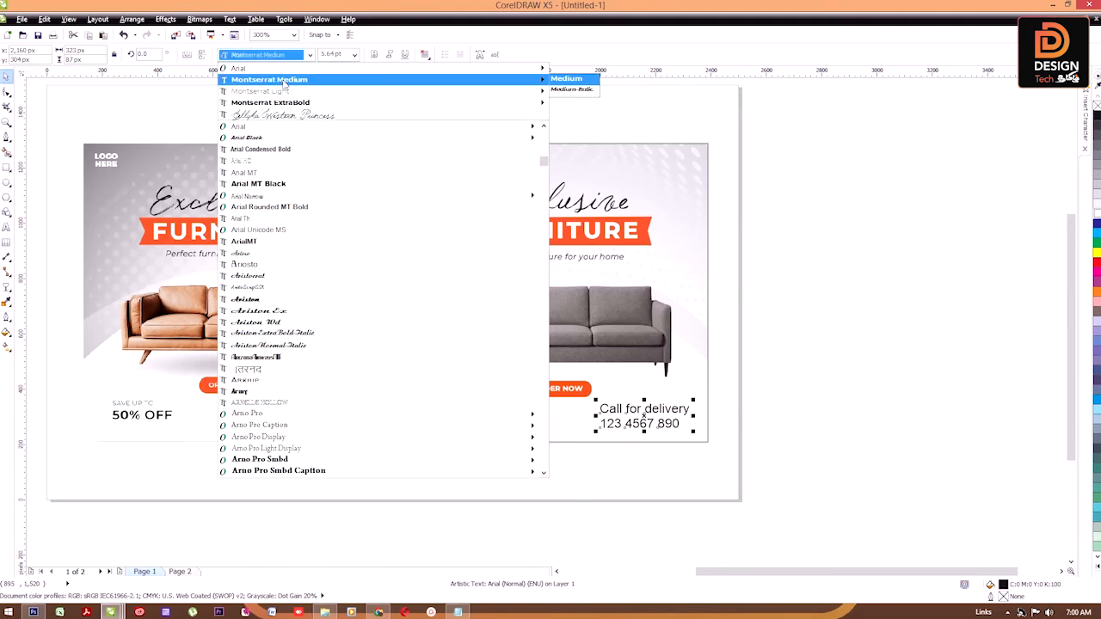
click(326, 80)
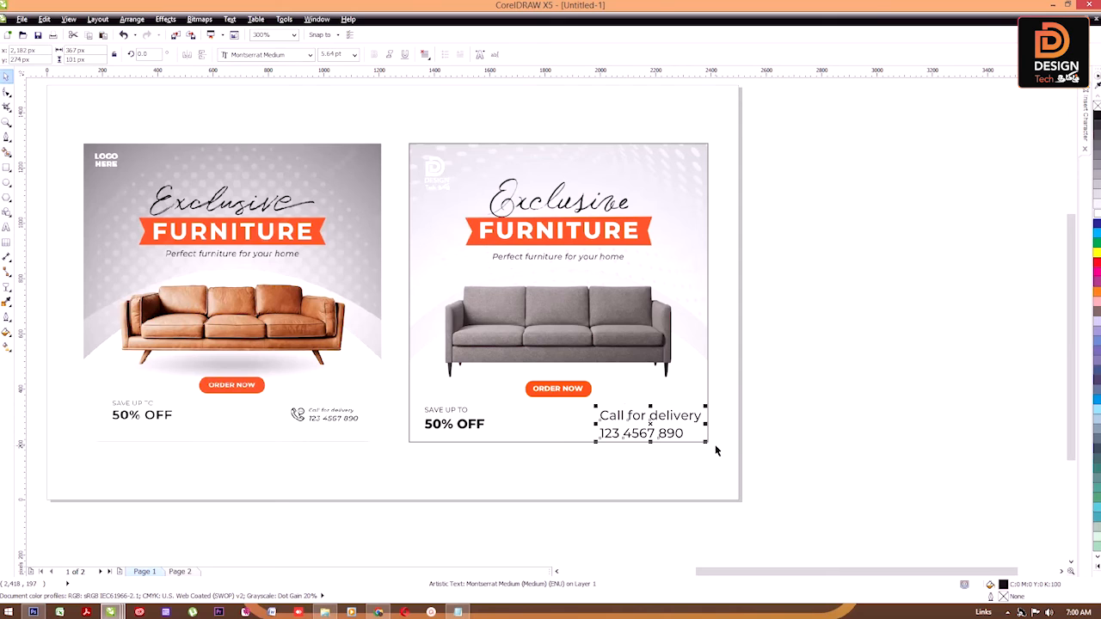
drag(705, 441, 656, 429)
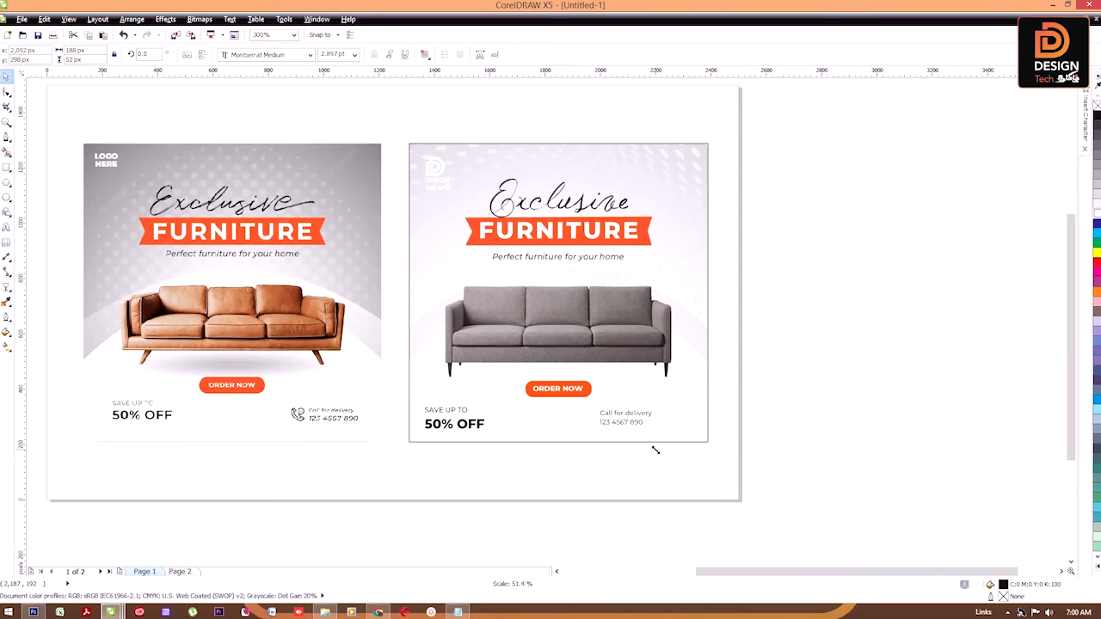
Set the phone number line of the delivery contact text to 3.5 pt.
double_click(629, 422)
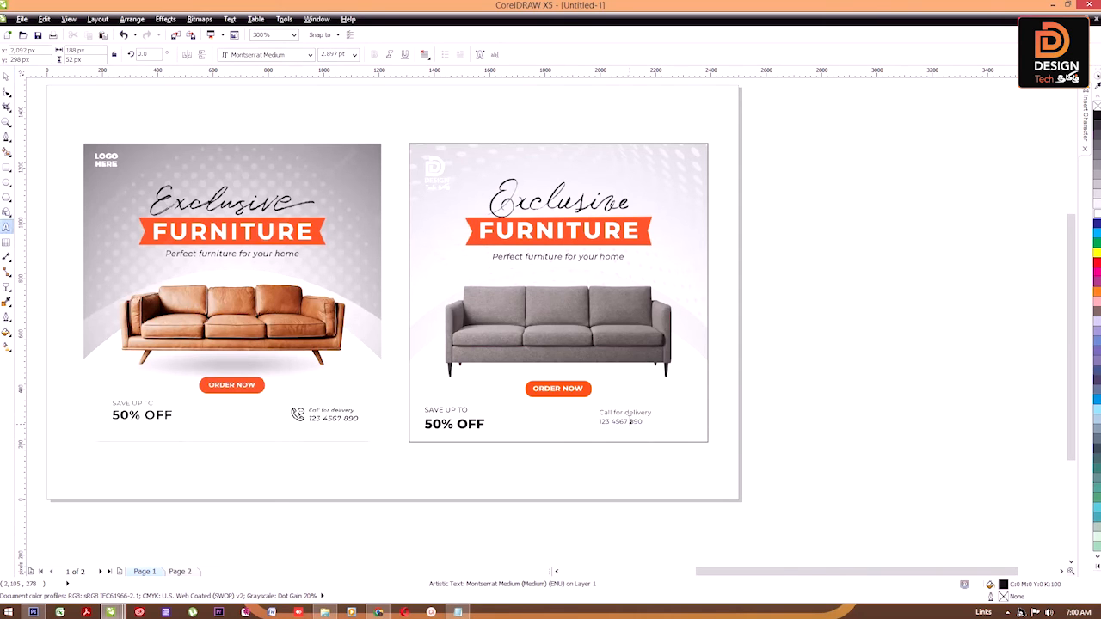
scroll(634, 423, up, 3)
drag(656, 423, 569, 423)
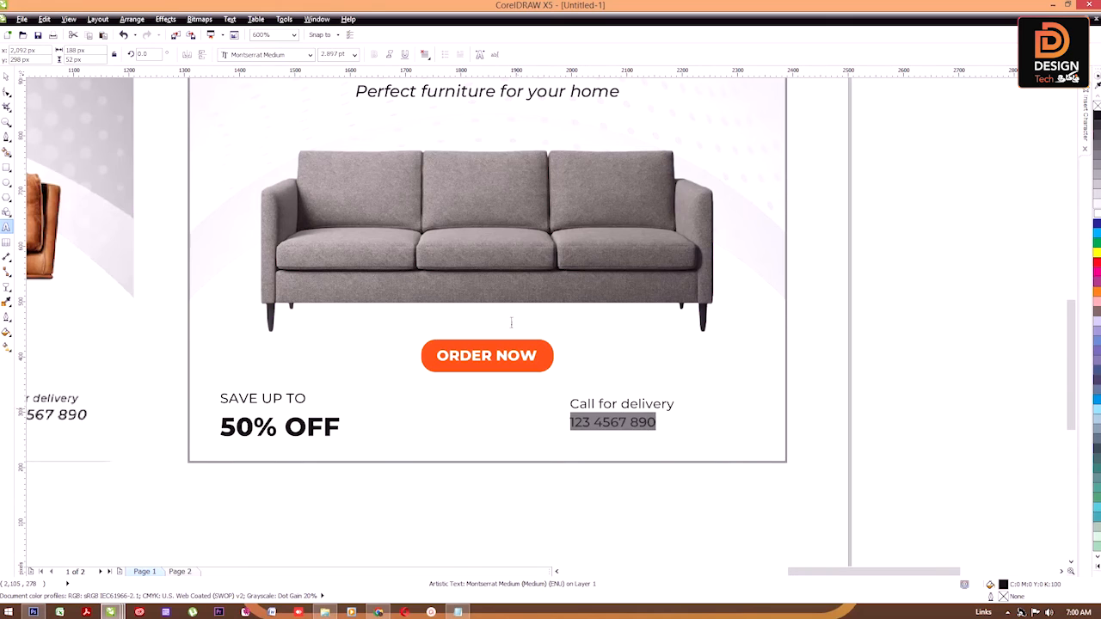
double_click(326, 55)
text(3.5)
key(Return)
scroll(621, 301, down, 1)
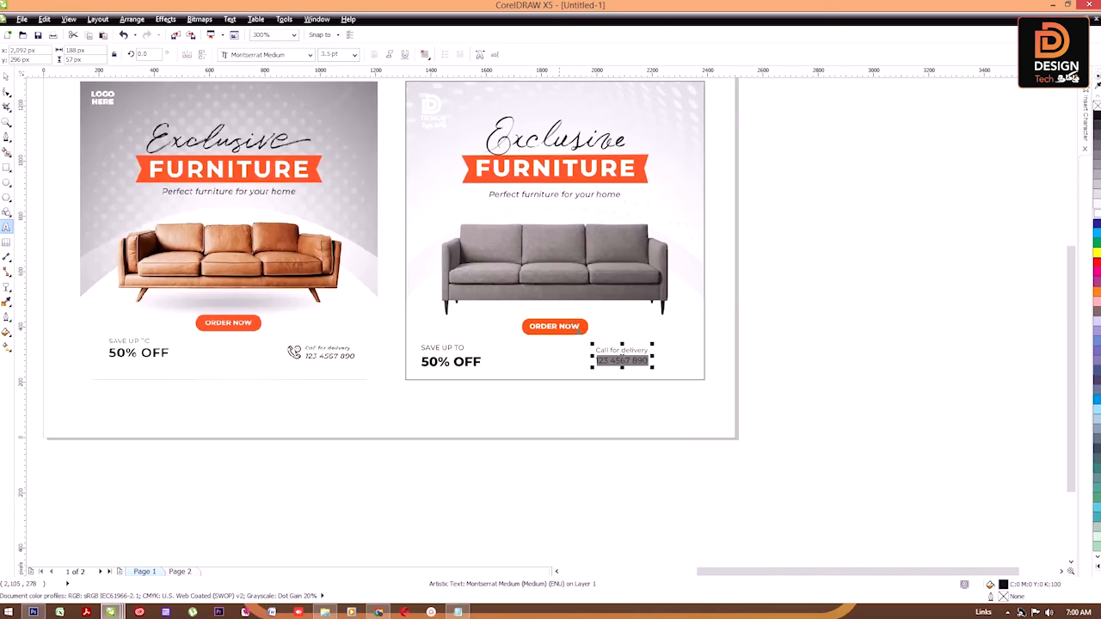
scroll(590, 381, up, 1)
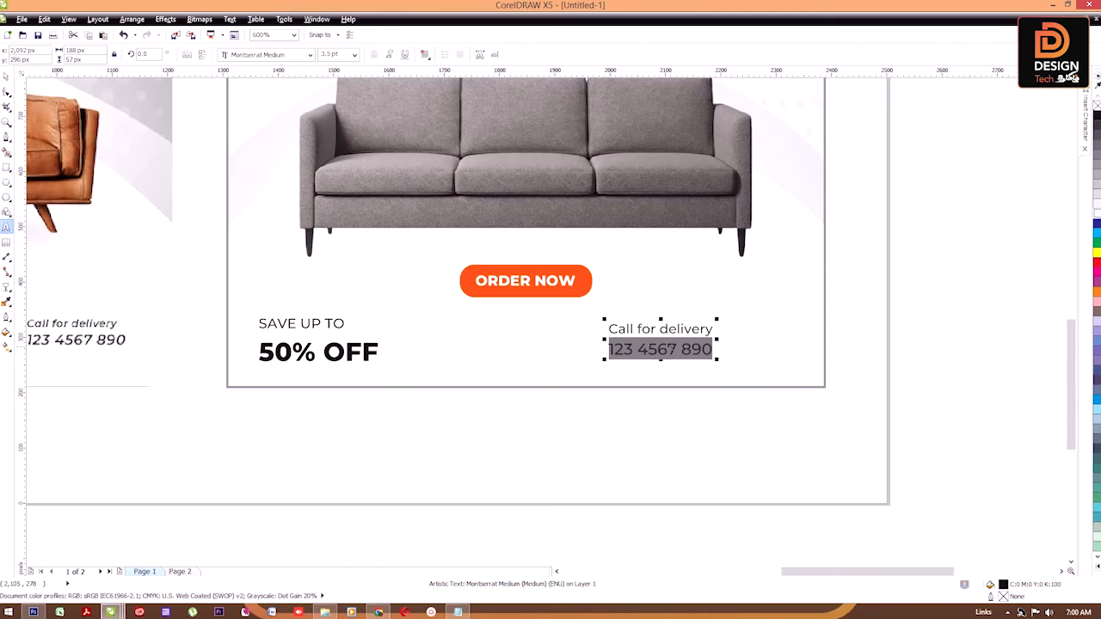
Reduce the "Call for delivery" line to 2.5 pt.
drag(714, 329, 600, 331)
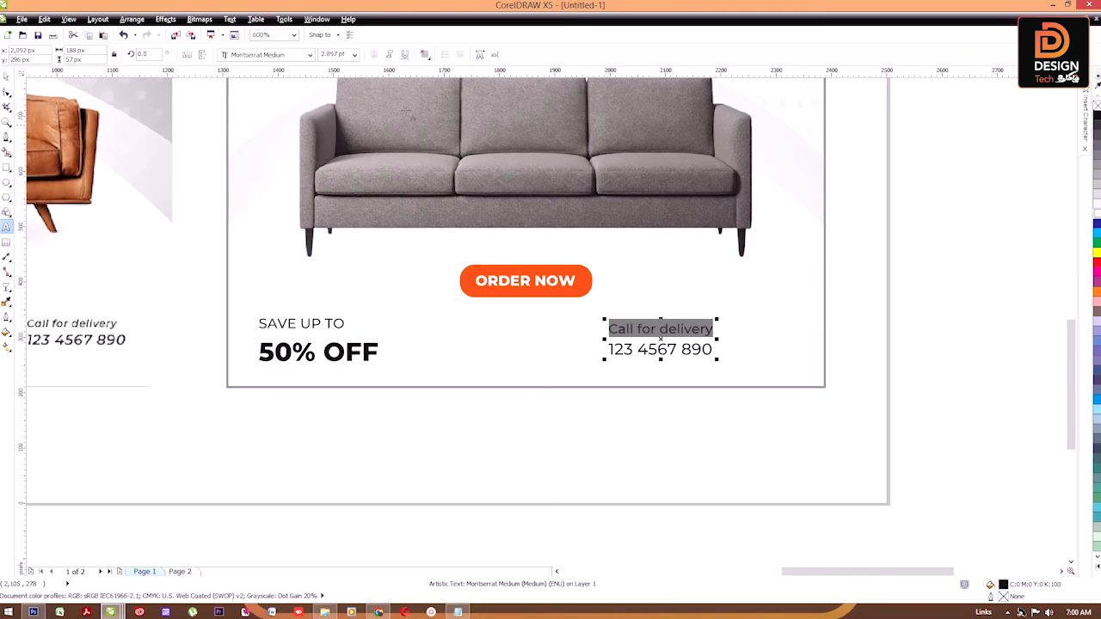
click(329, 54)
text(2)
key(Return)
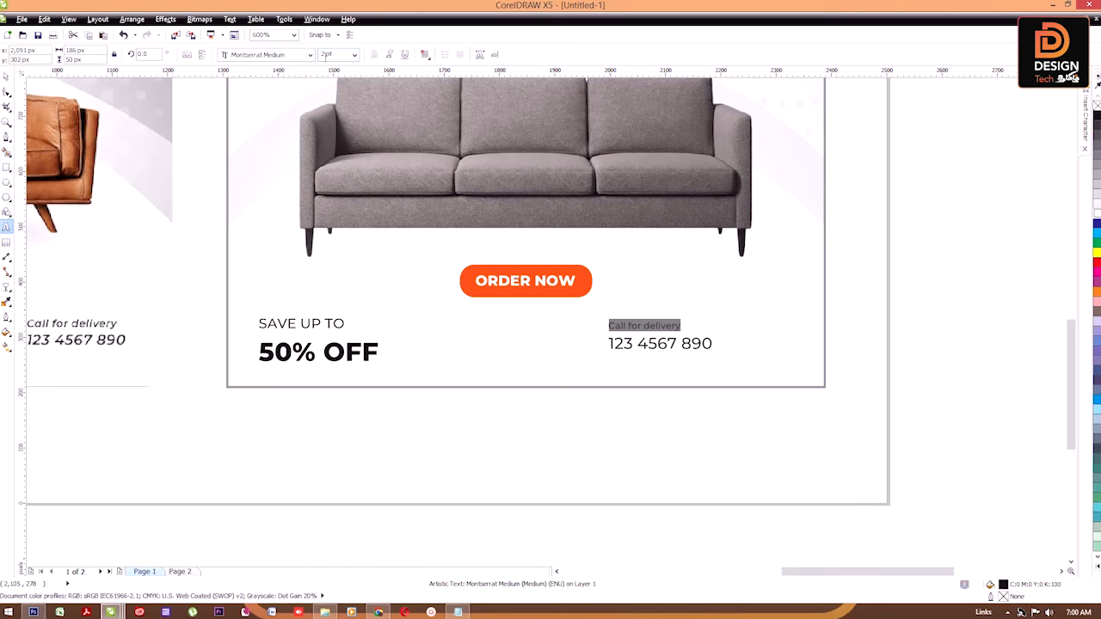
key(Return)
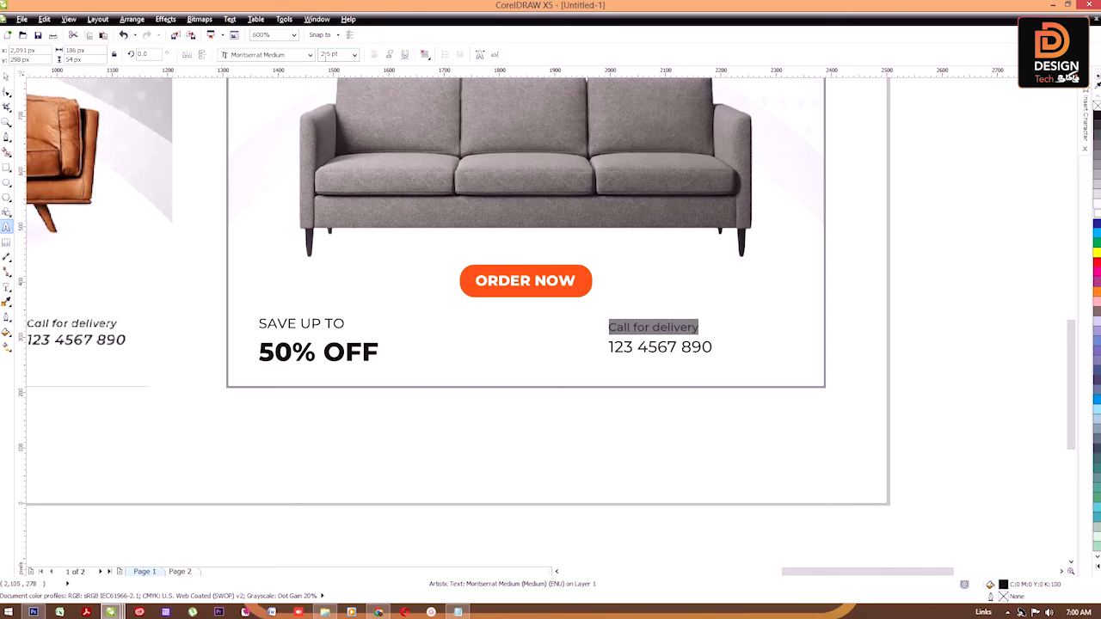
click(6, 76)
scroll(501, 296, down, 1)
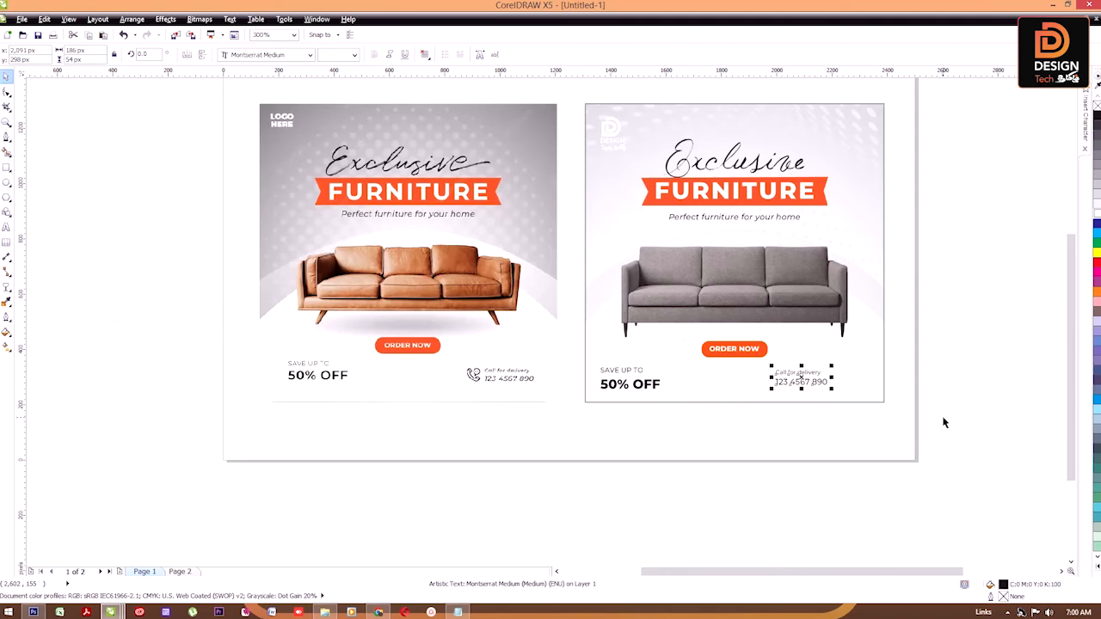
Move the delivery contact text about 155 px right, near the post's lower-right corner, roughly level with the offer text.
drag(789, 391, 812, 383)
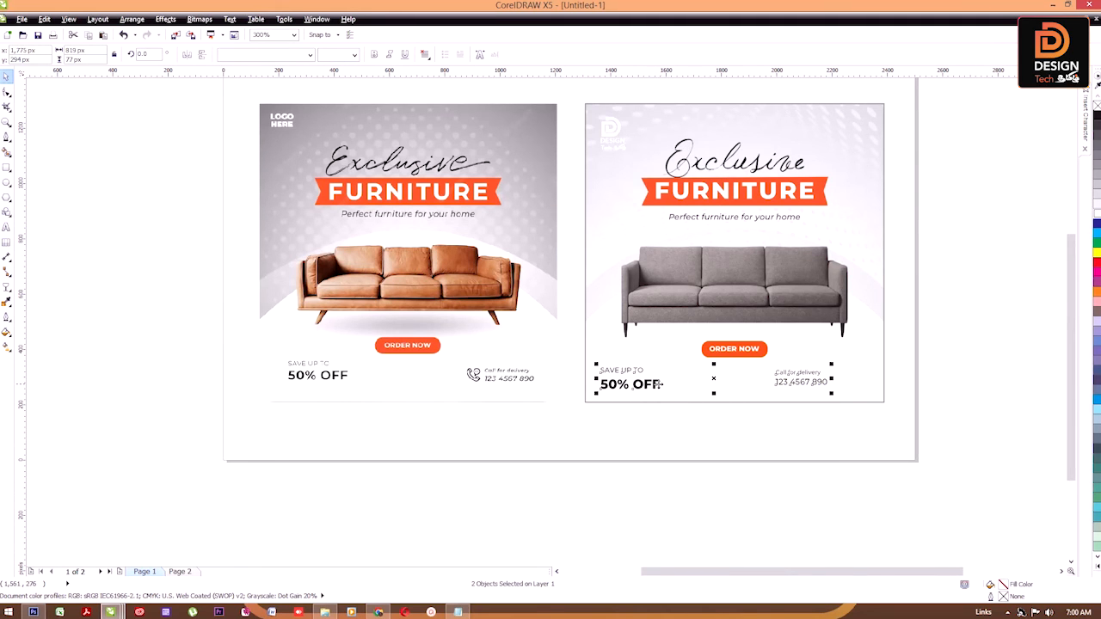
click(852, 457)
click(819, 385)
drag(819, 384, 863, 388)
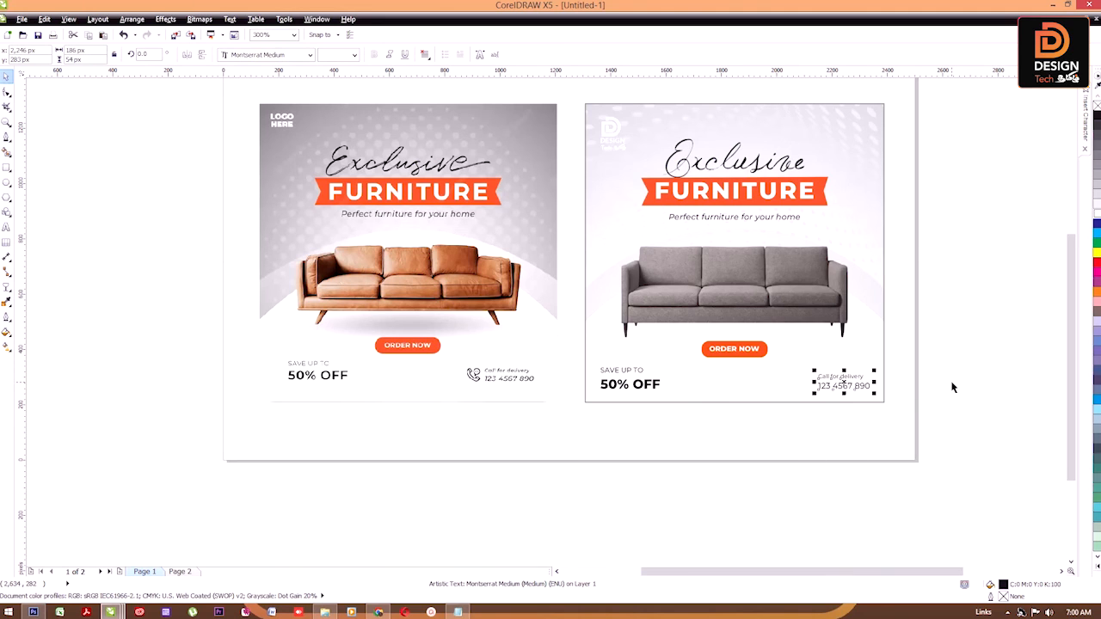
click(952, 388)
Transfer the phone icon from page 2 to page 1, beside the post's delivery contact text, and fill it black.
key(Page_Down)
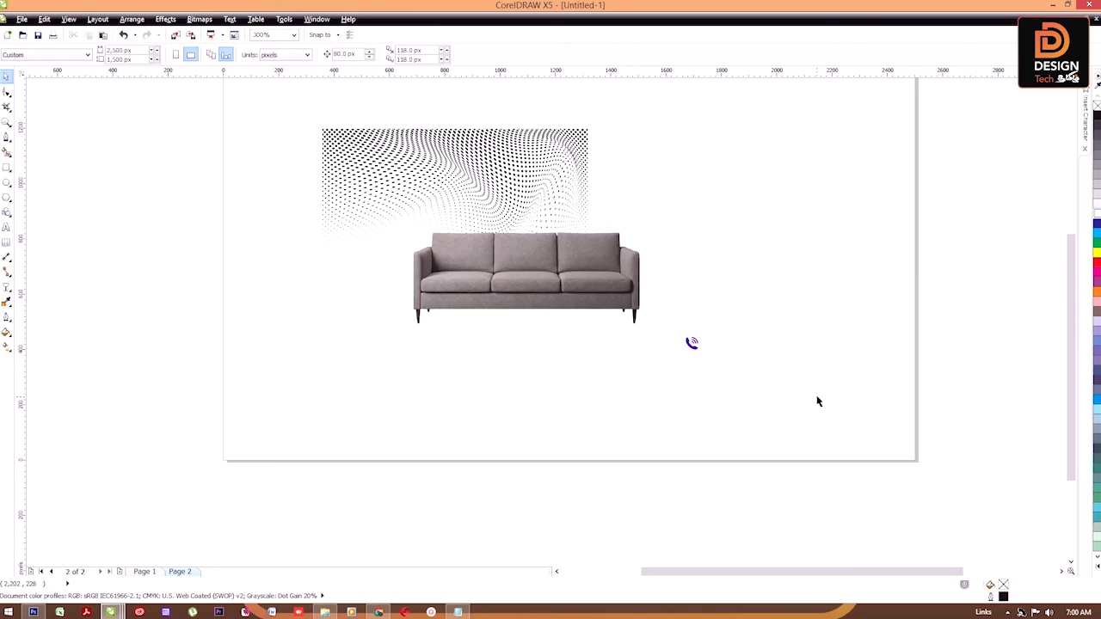
drag(949, 320, 672, 387)
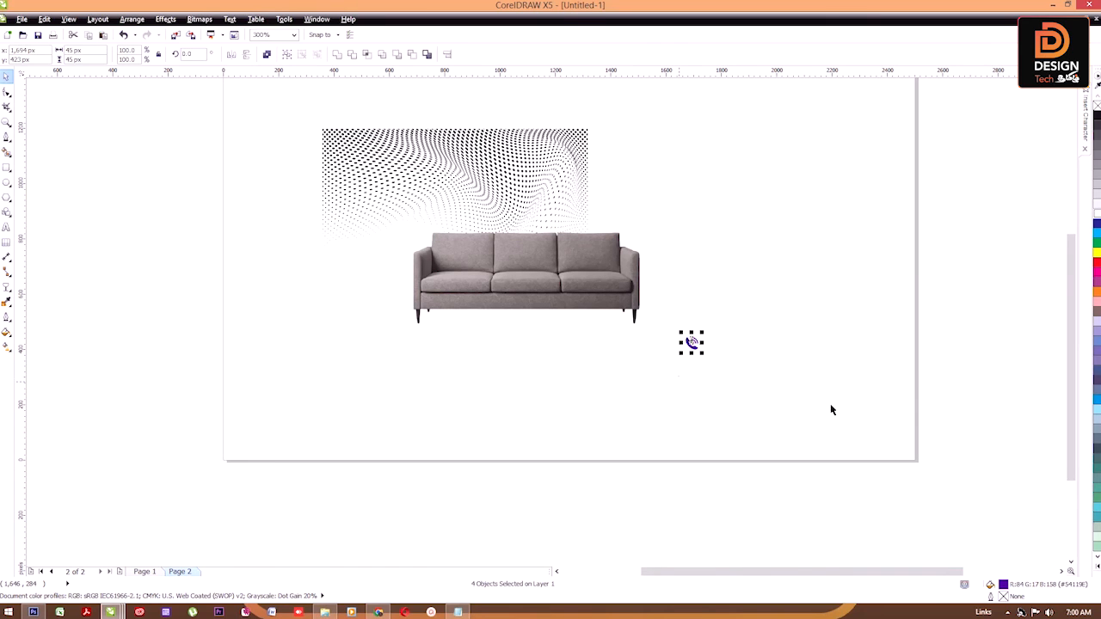
key(Delete)
key(Page_Up)
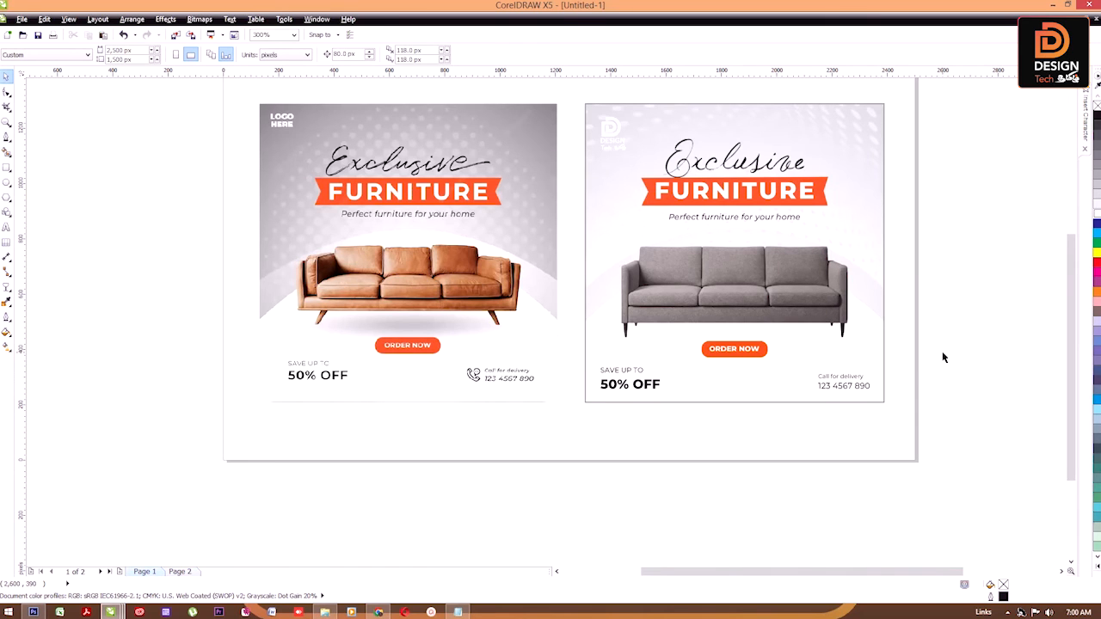
key(ctrl+v)
drag(693, 344, 805, 382)
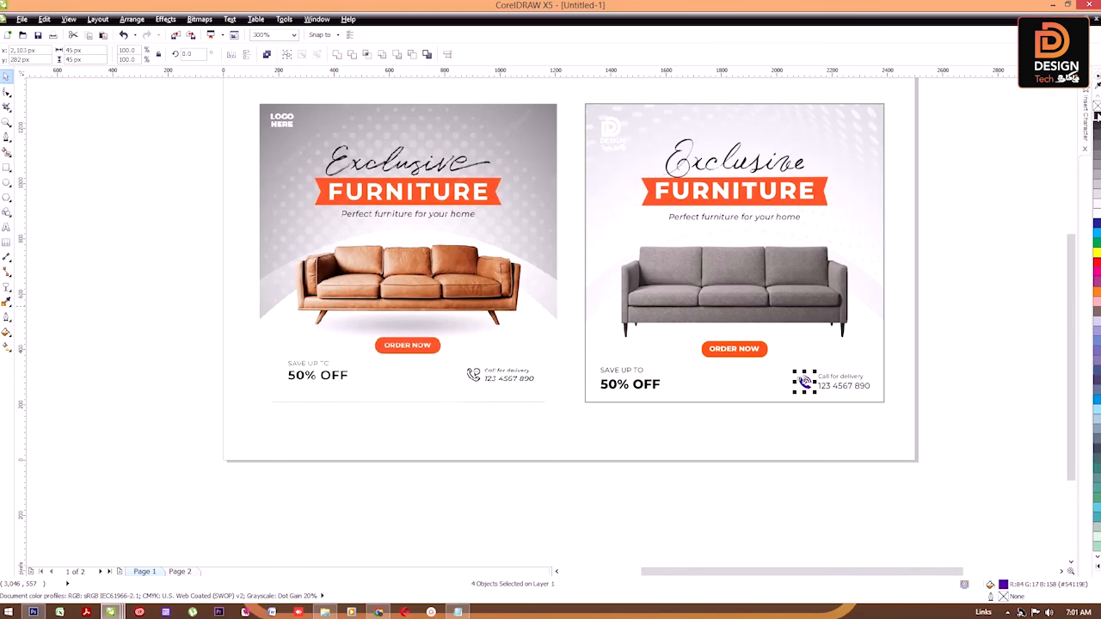
click(833, 461)
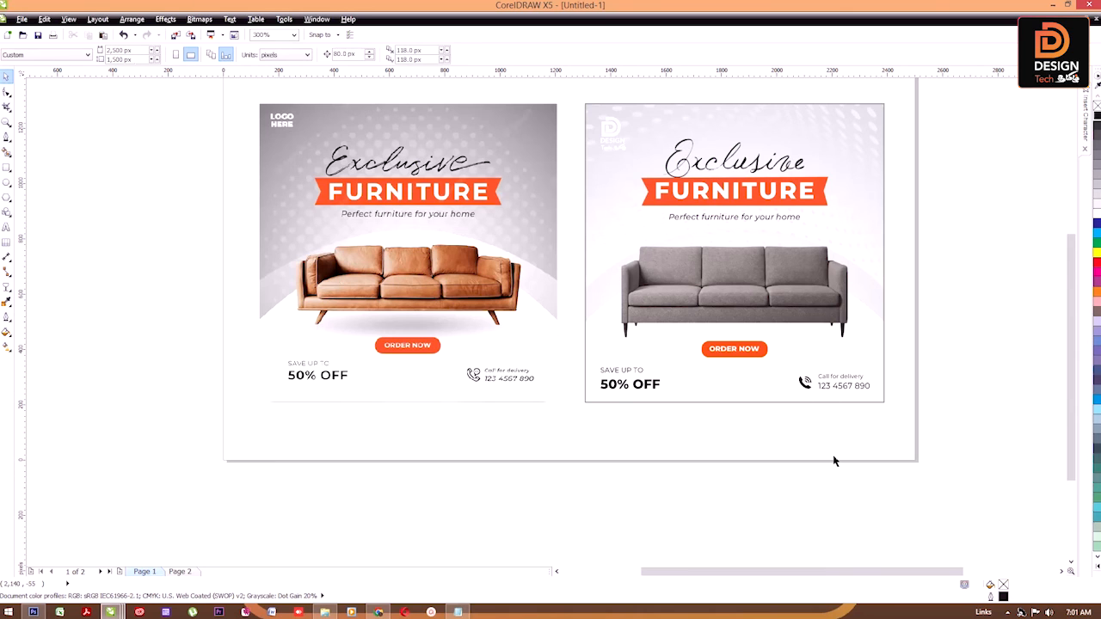
Examine the phone icon's size and alignment beside the delivery contact text, and compare the whole post with the reference.
click(812, 388)
scroll(814, 388, up, 3)
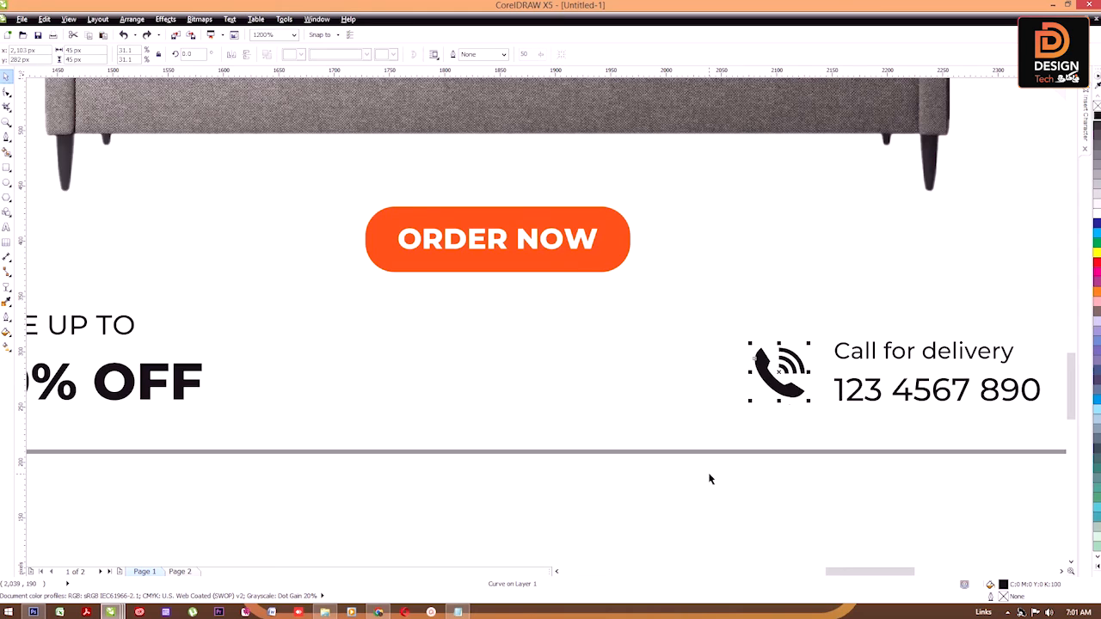
scroll(709, 499, down, 2)
click(774, 408)
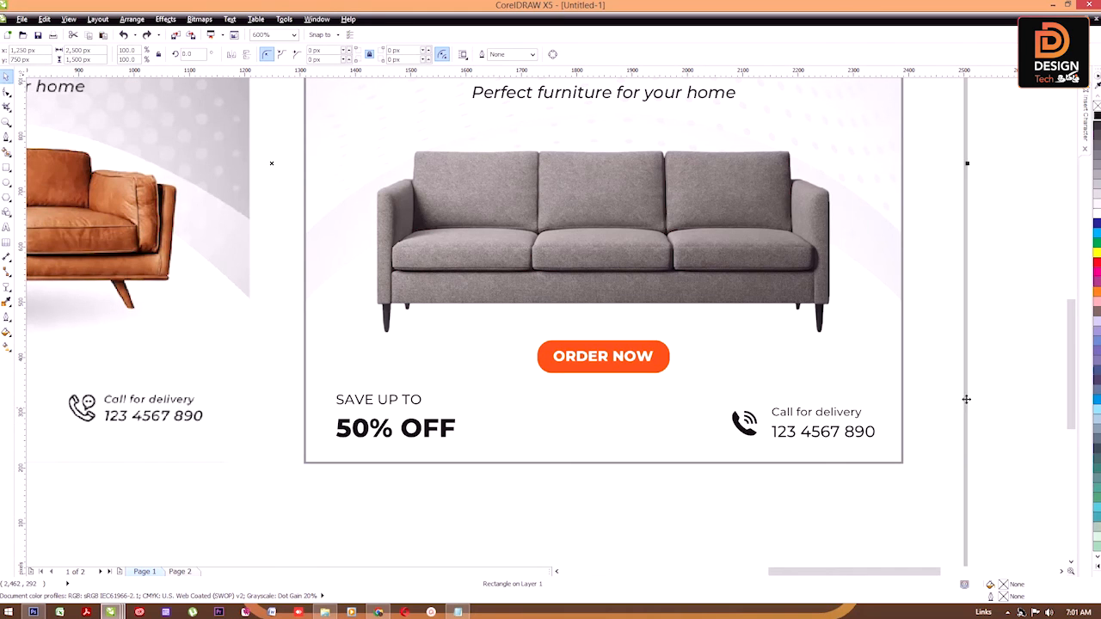
key(Escape)
scroll(738, 322, down, 2)
click(739, 372)
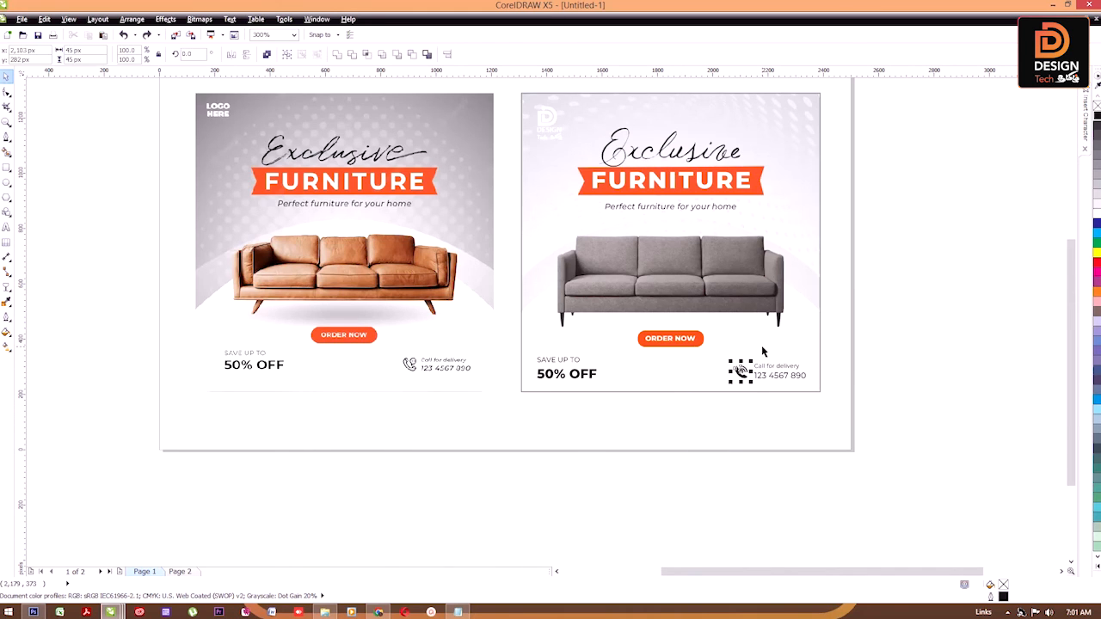
scroll(761, 378, up, 3)
shift+click(761, 379)
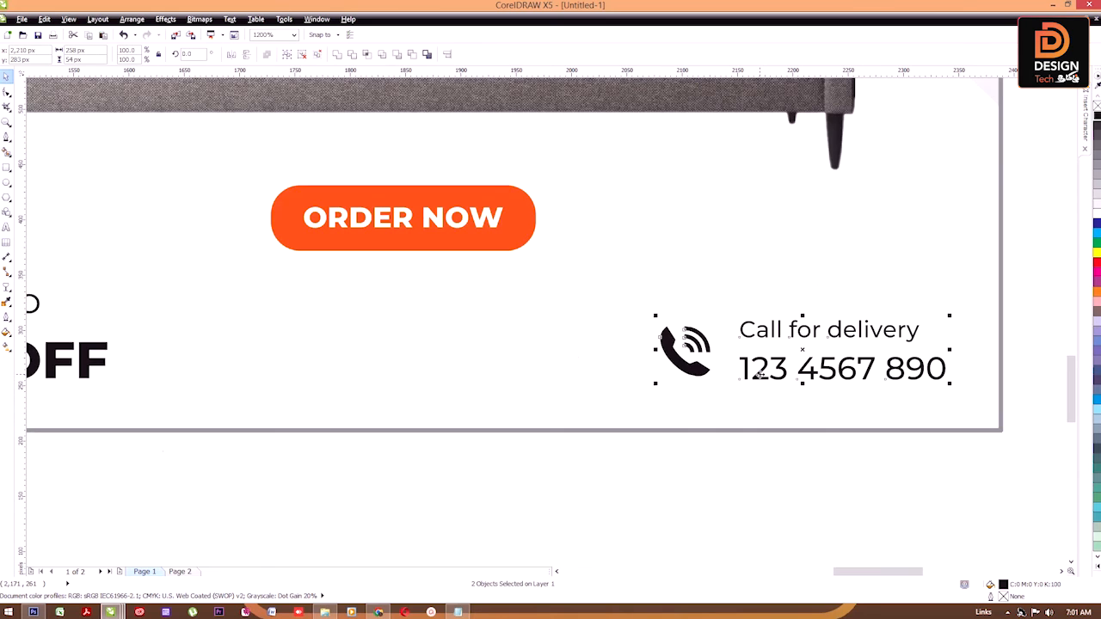
scroll(761, 374, down, 4)
key(Escape)
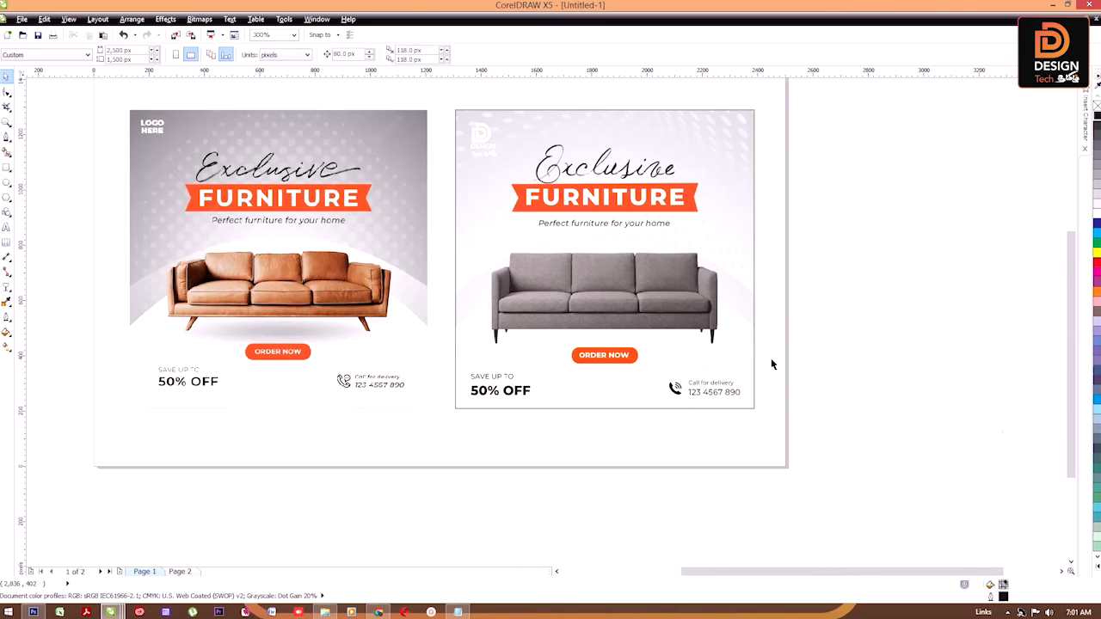
key(shift+F4)
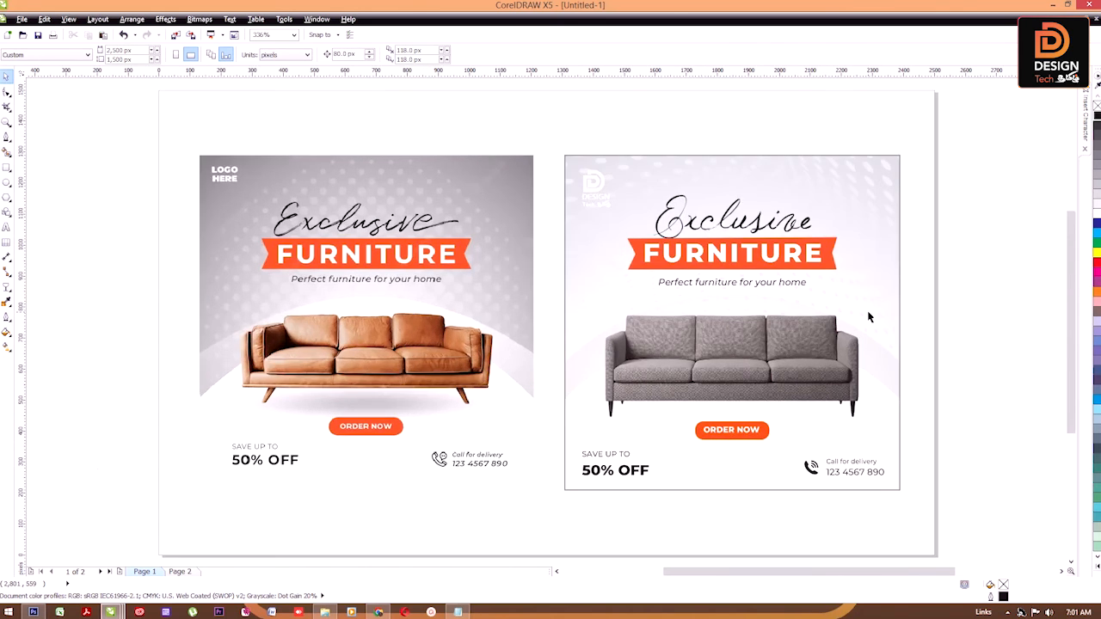